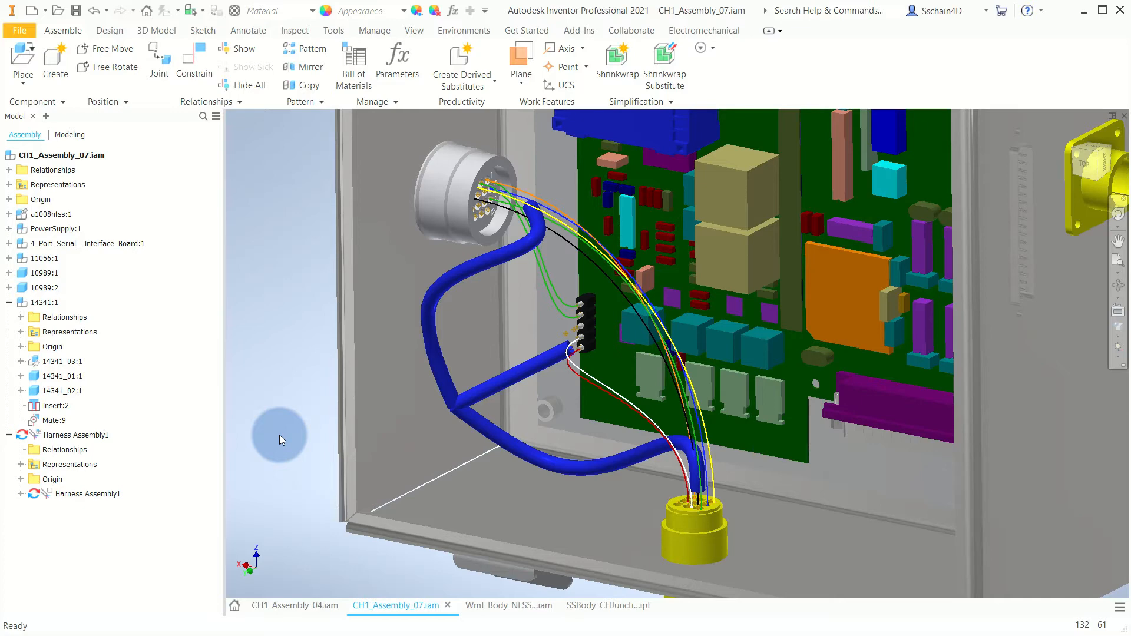
# Activate Harness Assembly1 for in-place editing within the enclosure assembly
pyautogui.click(83, 436)
pyautogui.rightClick(83, 437)
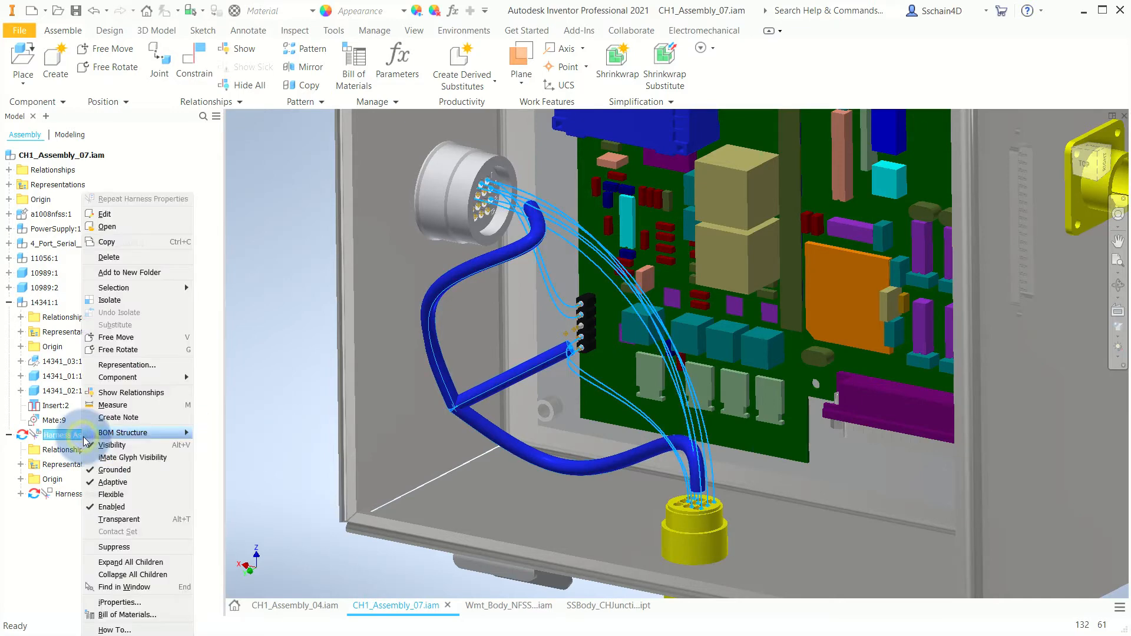
pyautogui.click(106, 217)
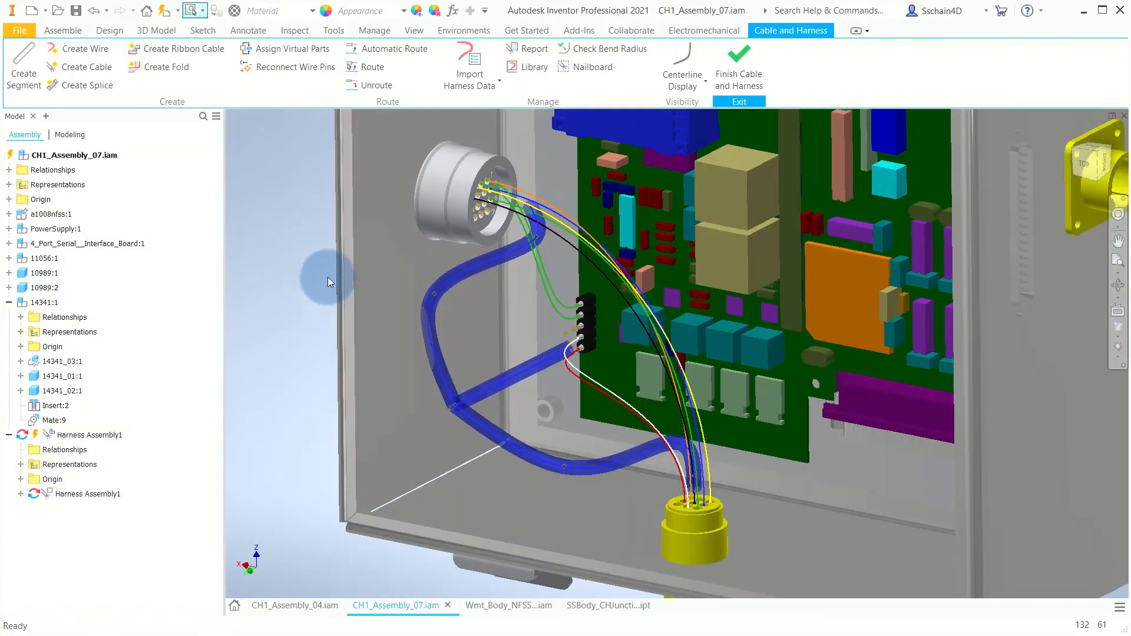
# Route the red and white wires through the lower harness segment as first segment and the short terminal-block branch as last segment
pyautogui.click(374, 68)
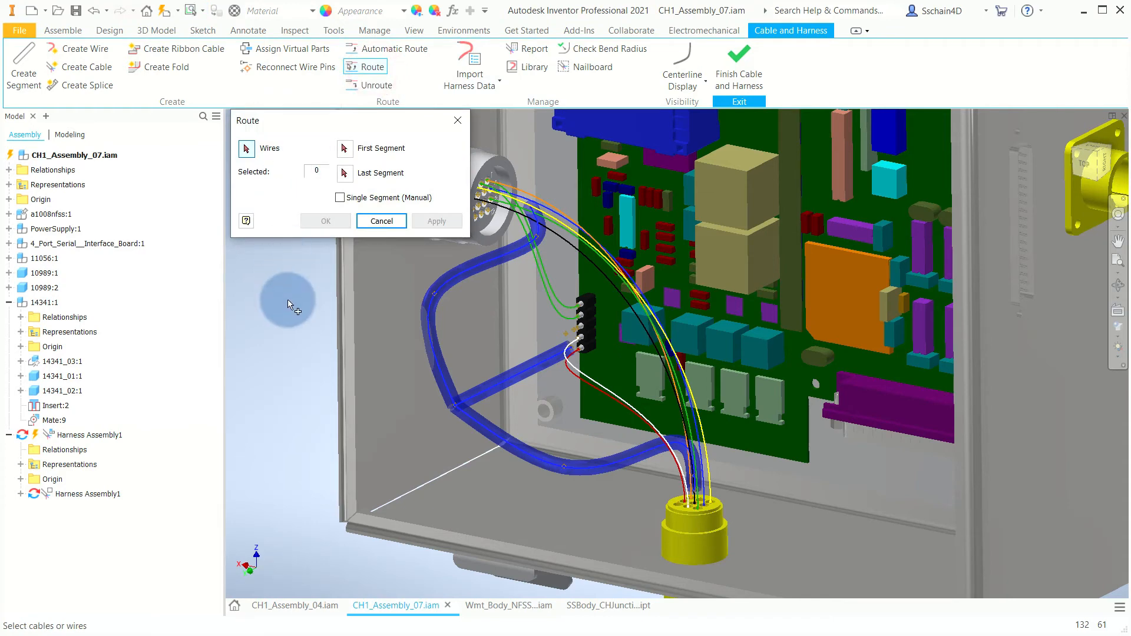
pyautogui.click(592, 384)
pyautogui.click(586, 386)
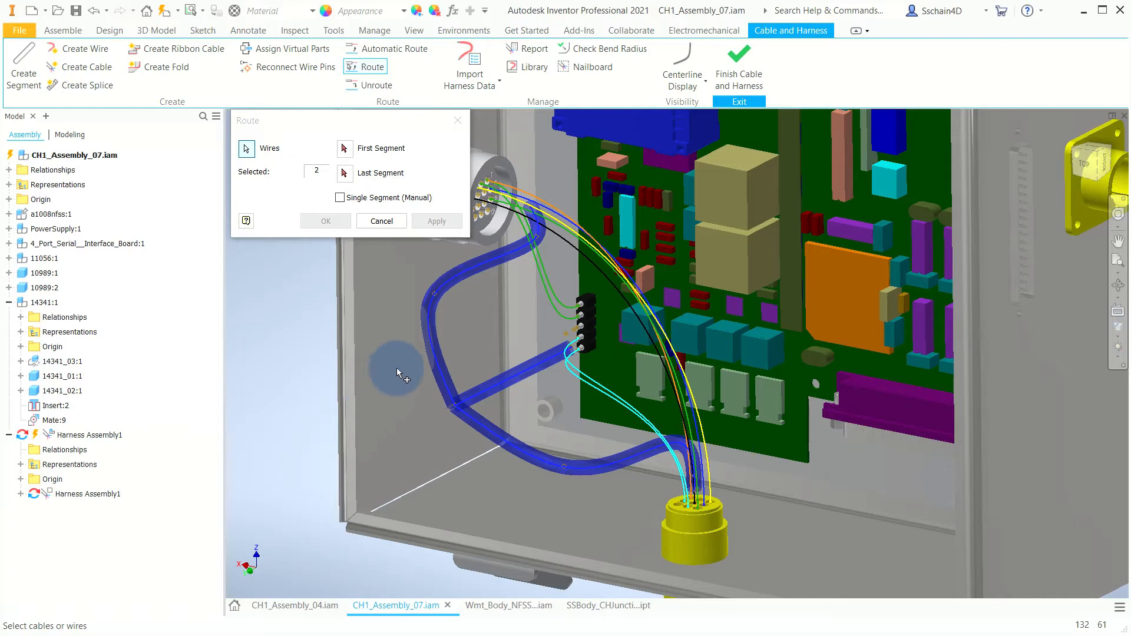
pyautogui.click(345, 152)
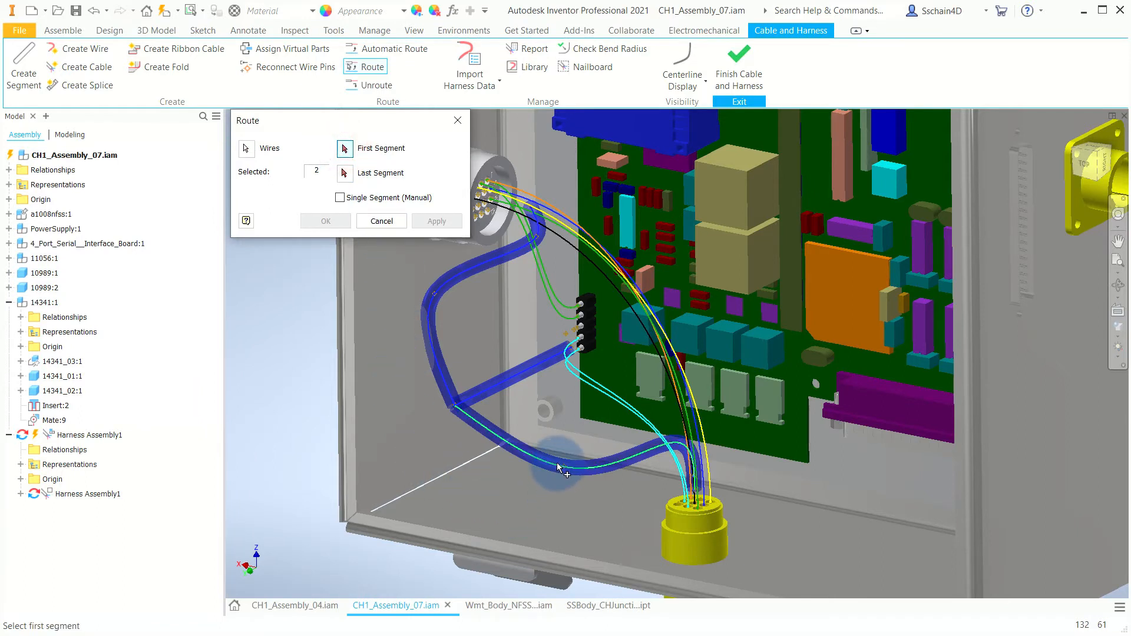
pyautogui.click(557, 468)
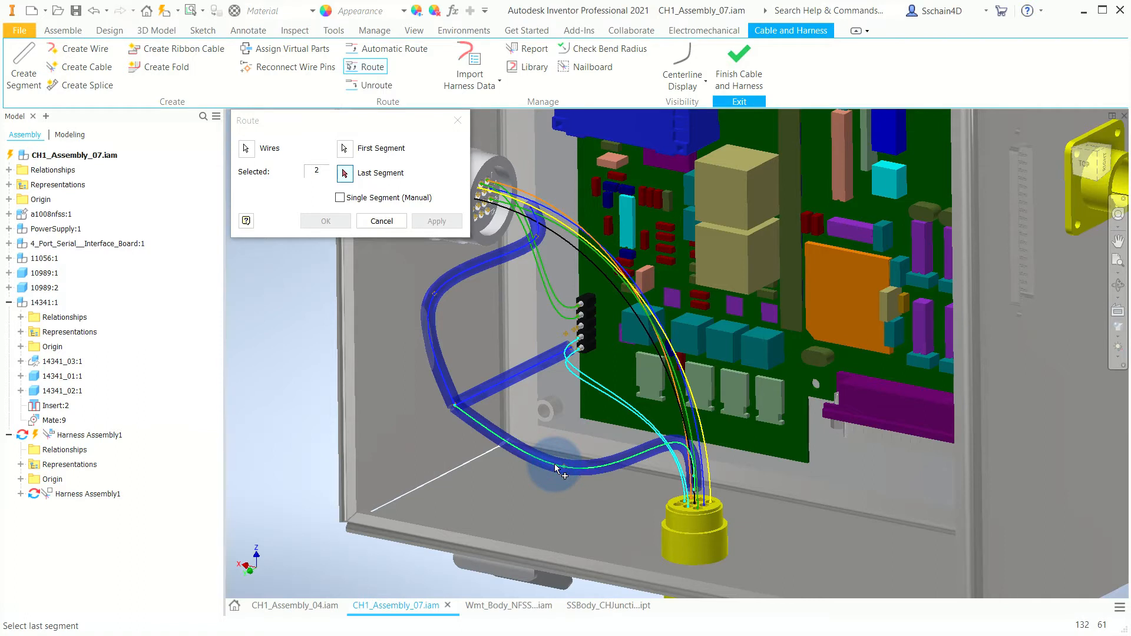
pyautogui.click(493, 390)
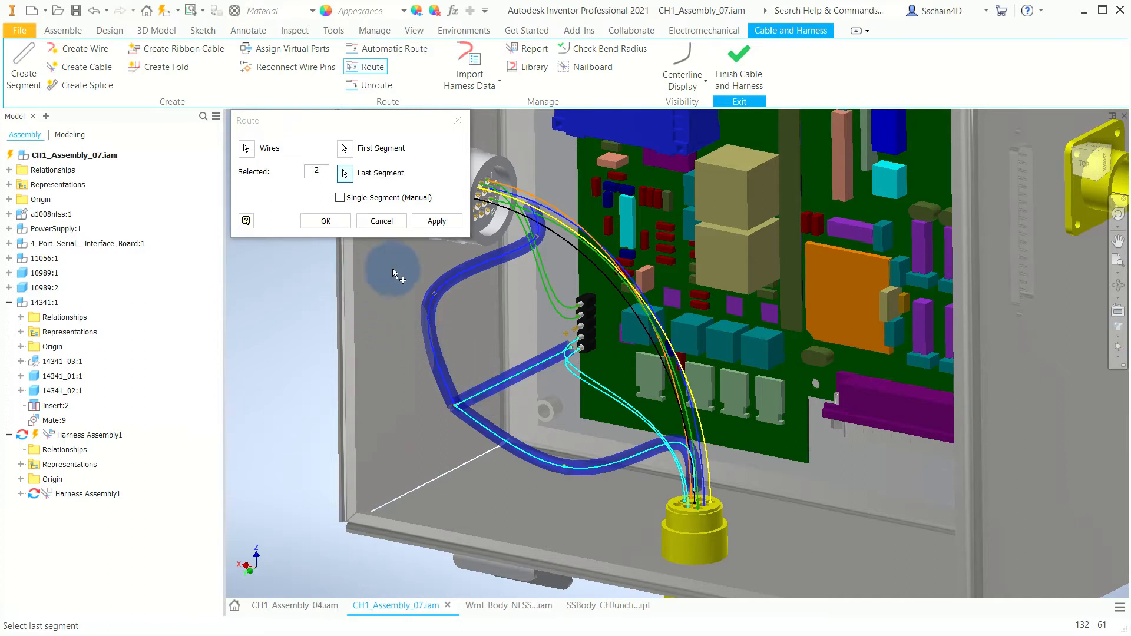
pyautogui.click(435, 222)
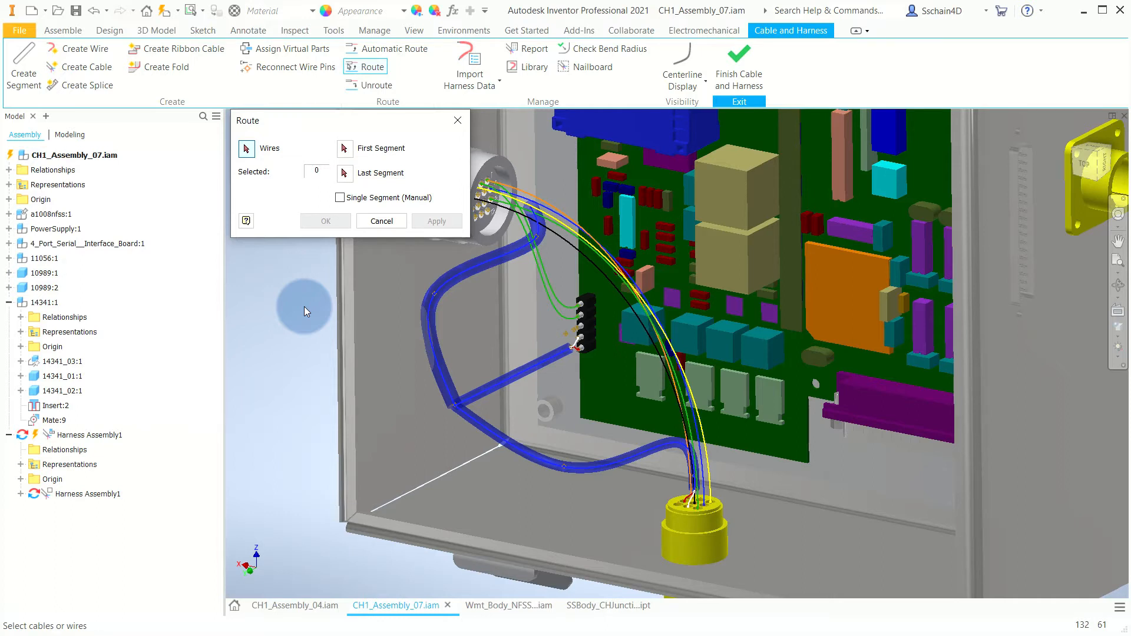
pyautogui.click(458, 120)
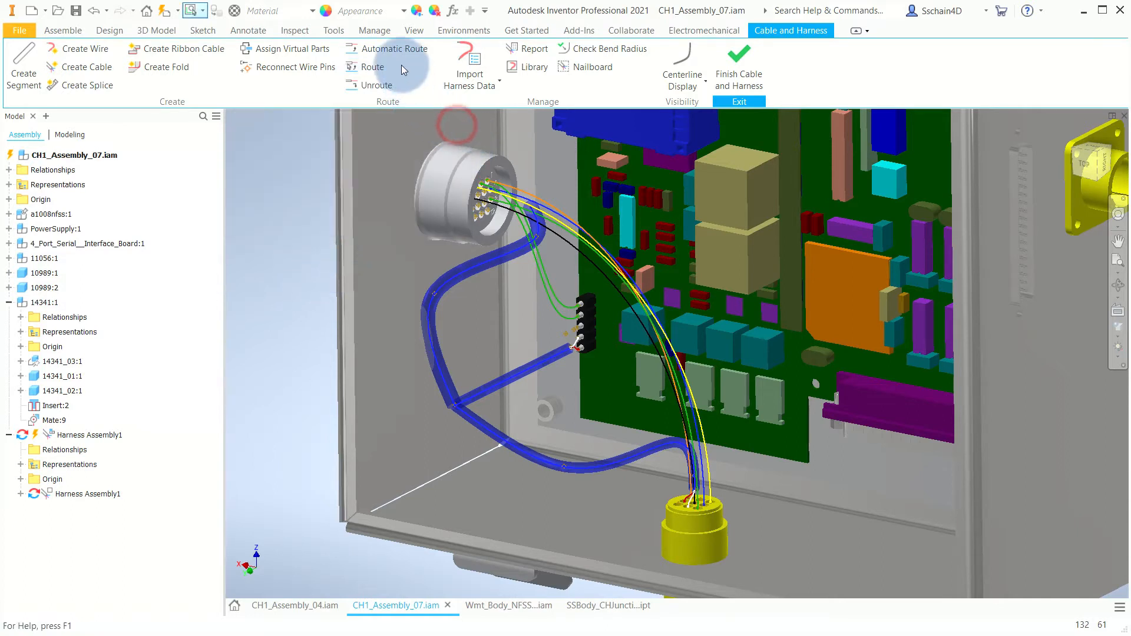
# Automatically route all unrouted wires through the harness segments
pyautogui.click(394, 49)
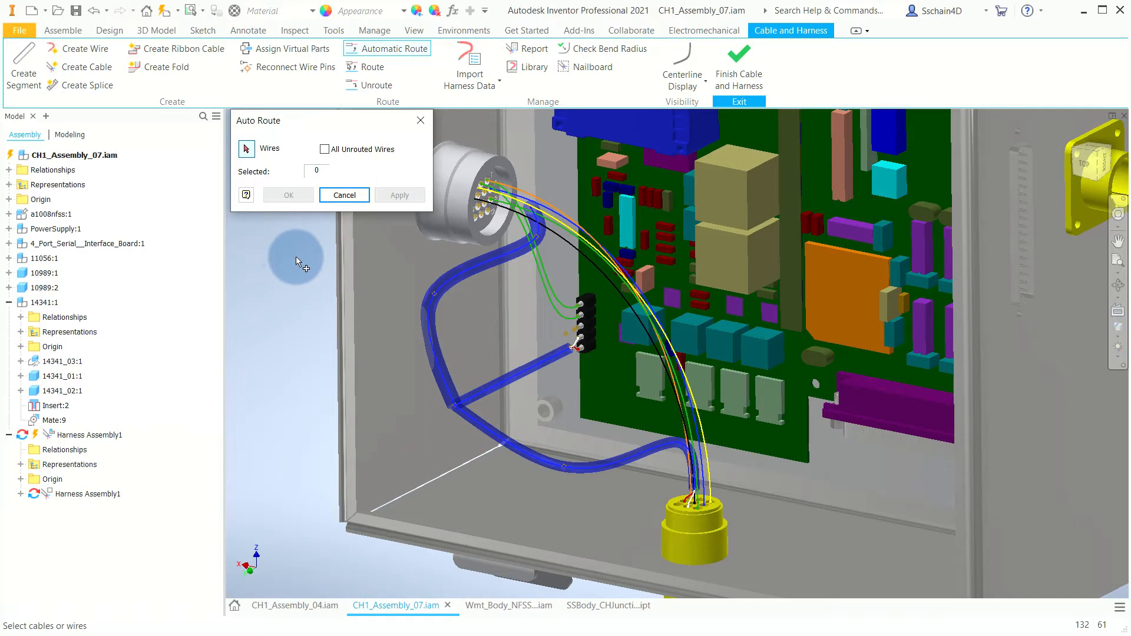
pyautogui.click(324, 149)
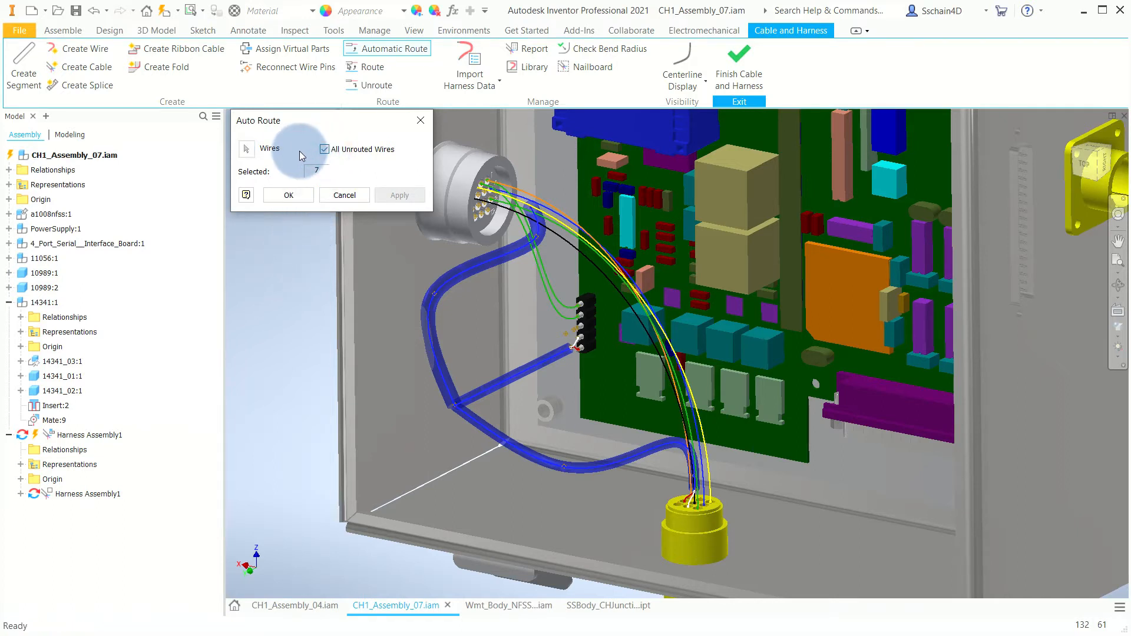
pyautogui.click(281, 196)
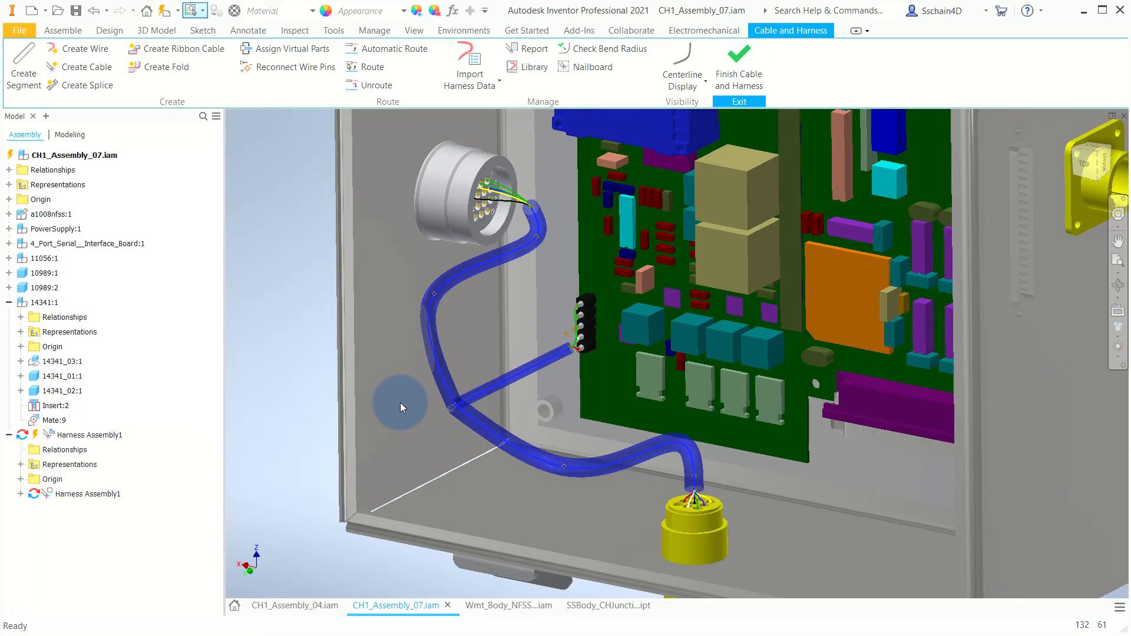
# Shift the harness junction point toward the circuit board with 3D Move/Rotate, and finish the cable and harness edit
pyautogui.click(451, 406)
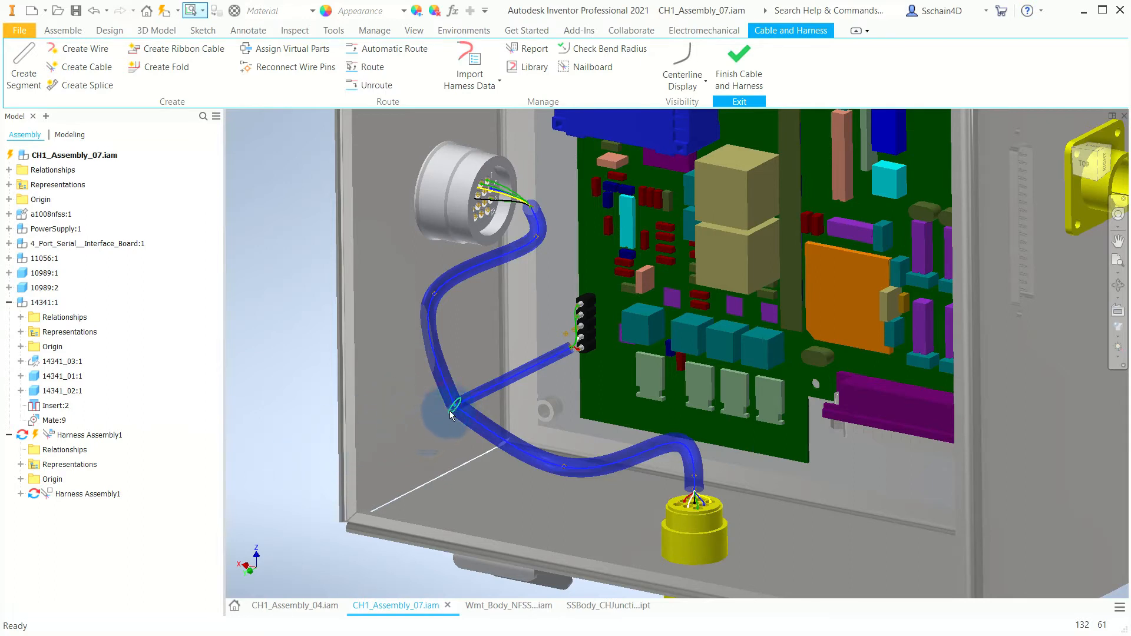
pyautogui.rightClick(453, 408)
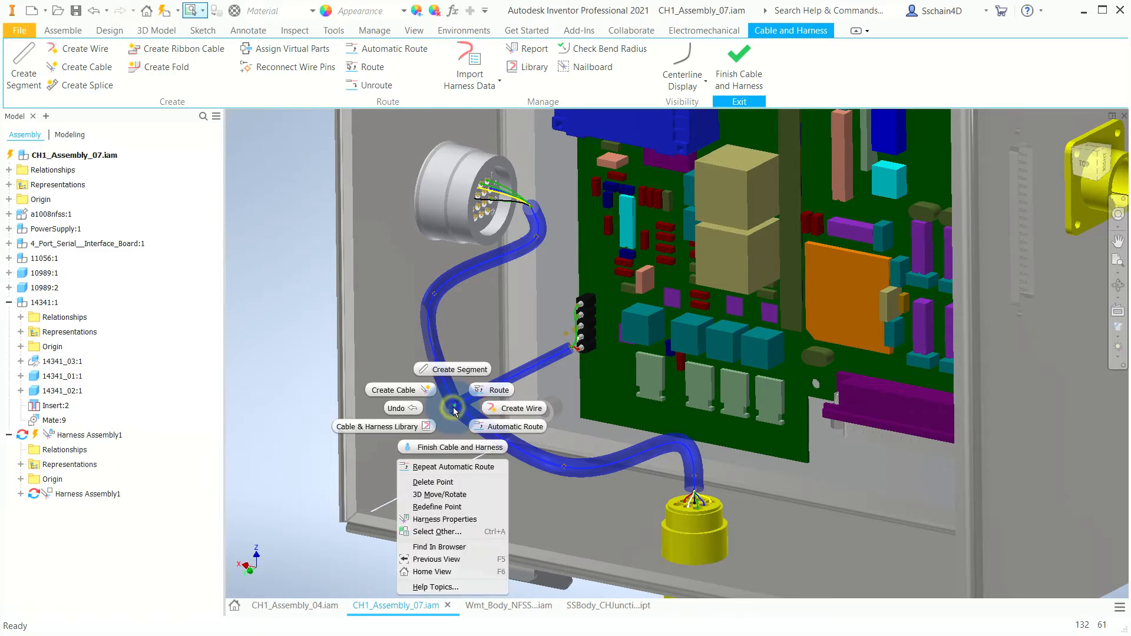
pyautogui.click(435, 495)
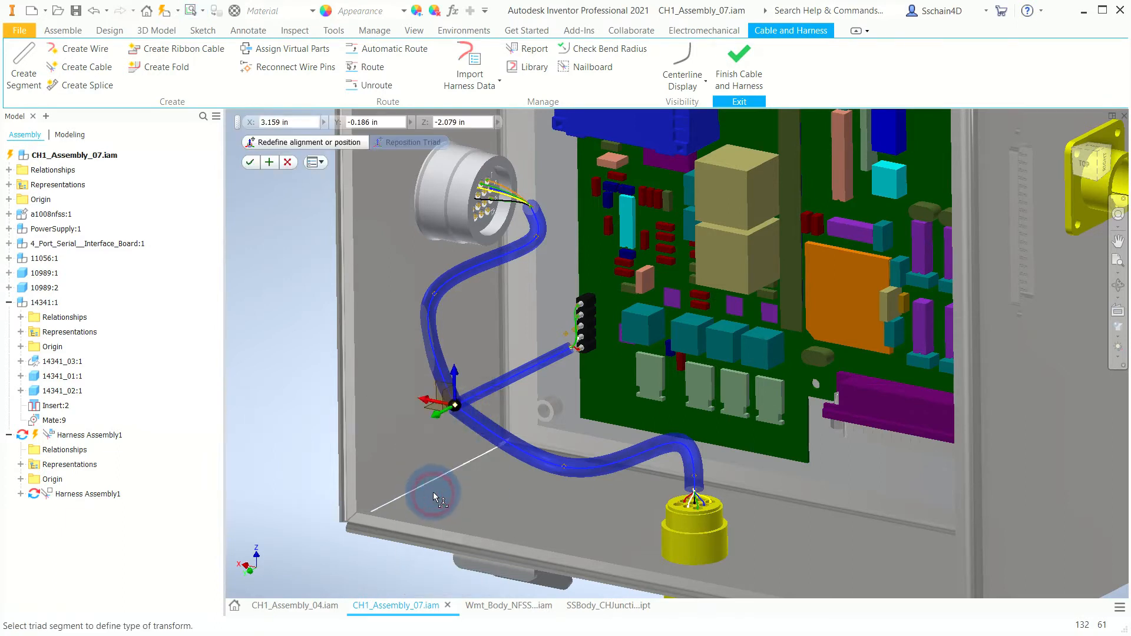
pyautogui.click(456, 374)
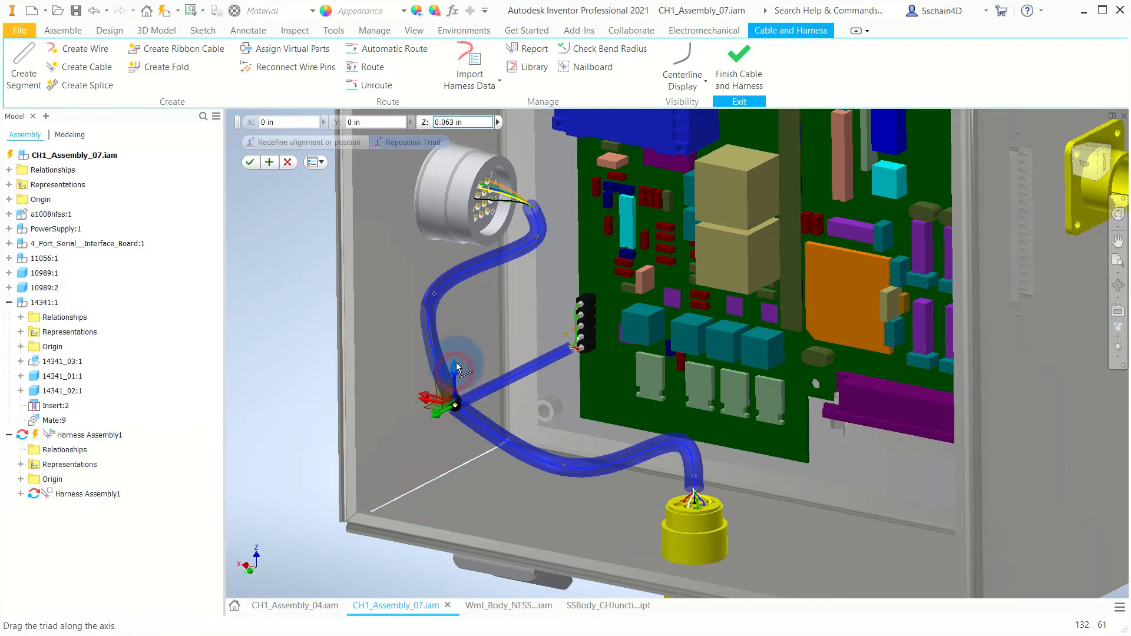
pyautogui.click(424, 399)
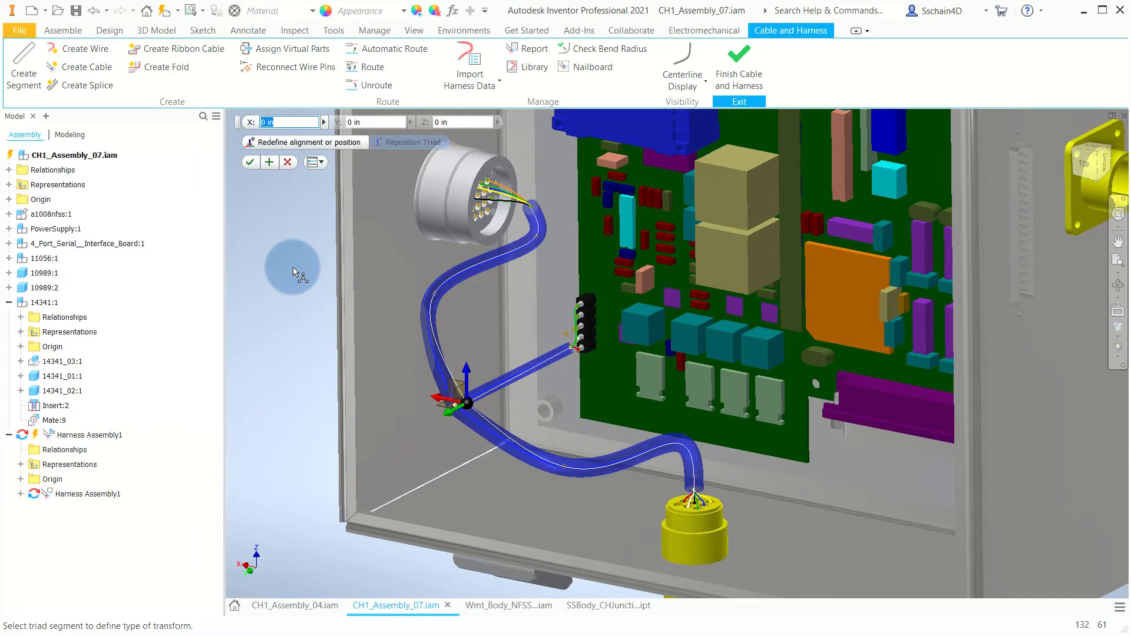
pyautogui.click(249, 162)
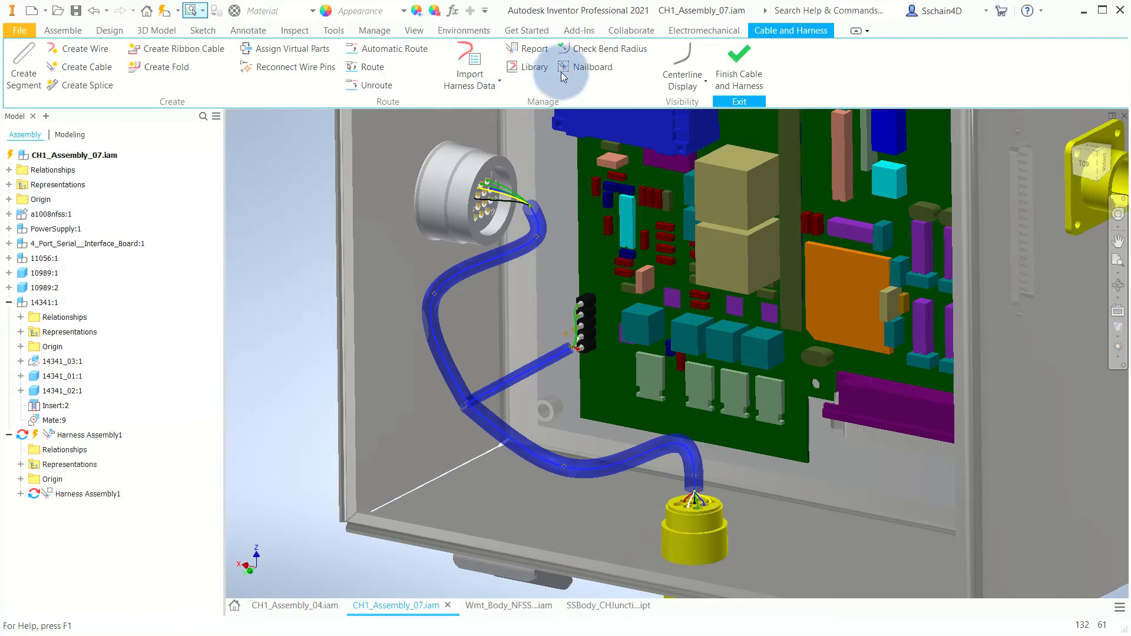
pyautogui.click(729, 56)
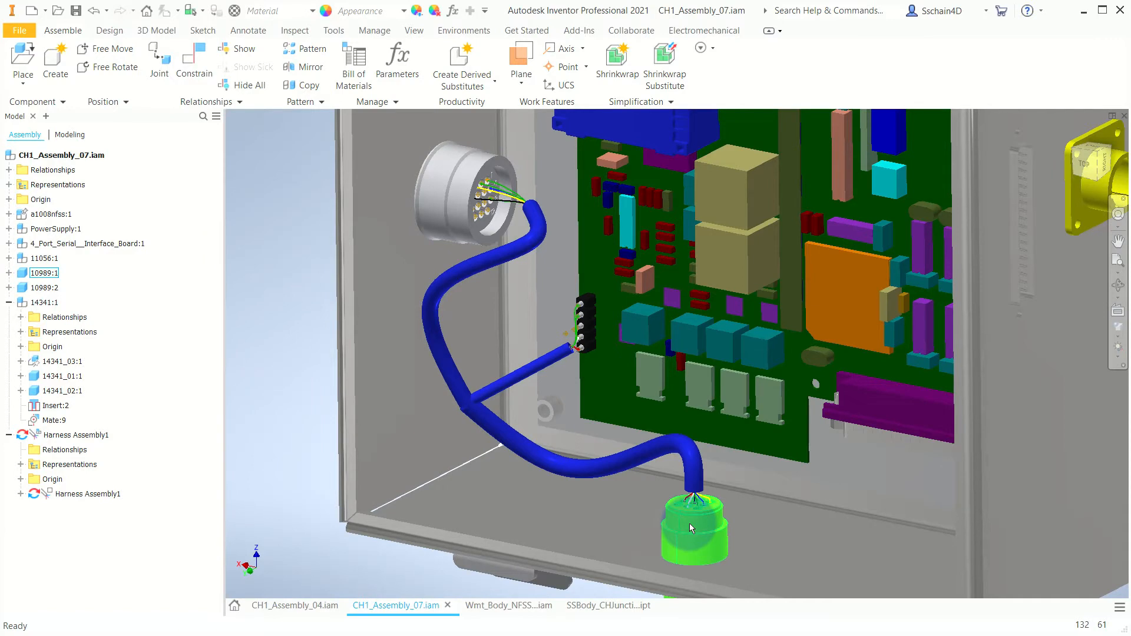
# Edit the yellow connector 10989:1 in place and author it as a Discrete Wire connector with Crimp termination
pyautogui.rightClick(688, 524)
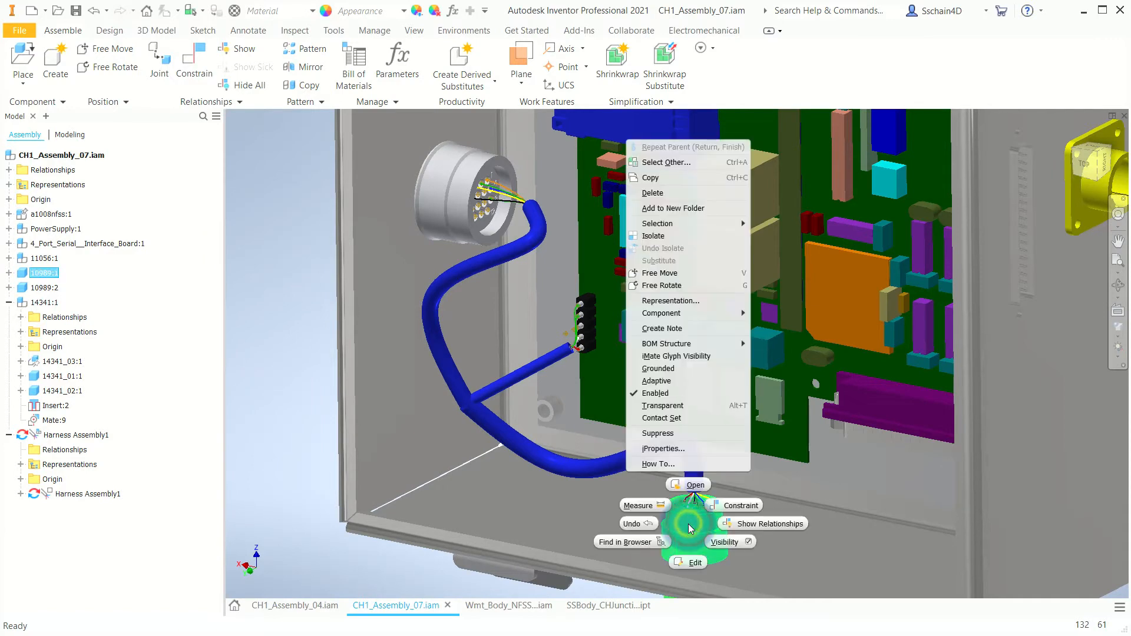
pyautogui.click(688, 563)
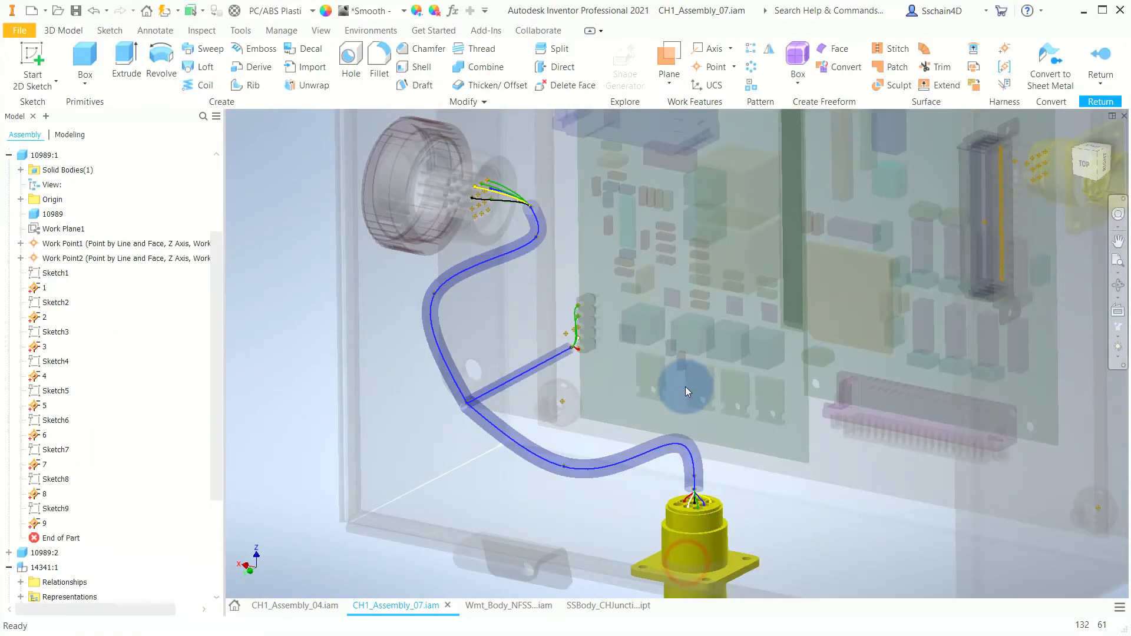
pyautogui.click(282, 30)
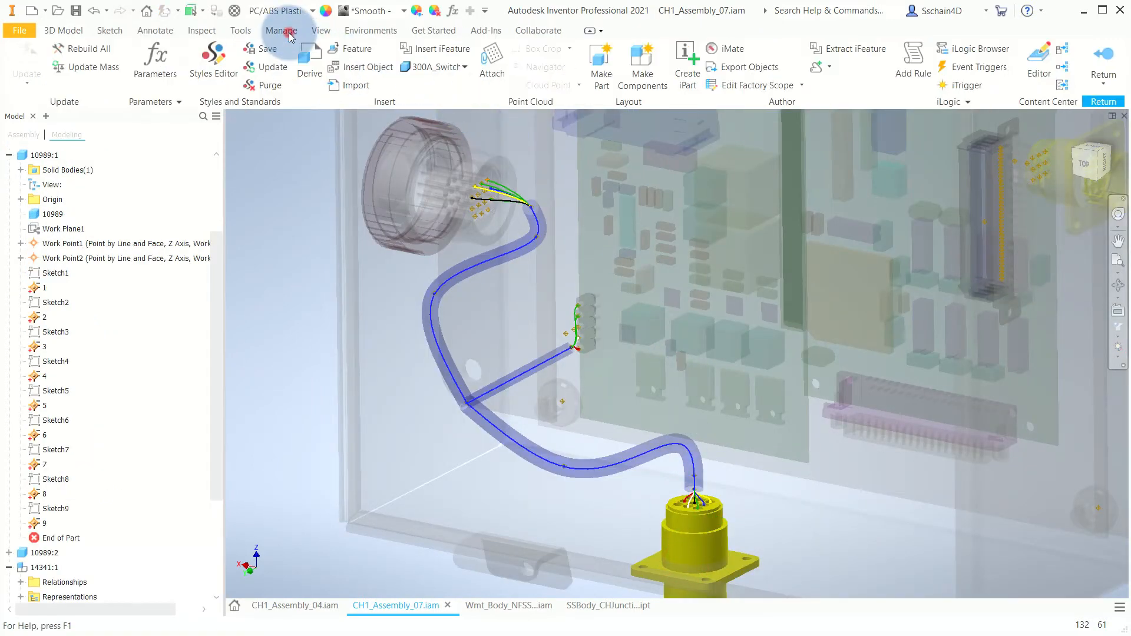
pyautogui.click(830, 67)
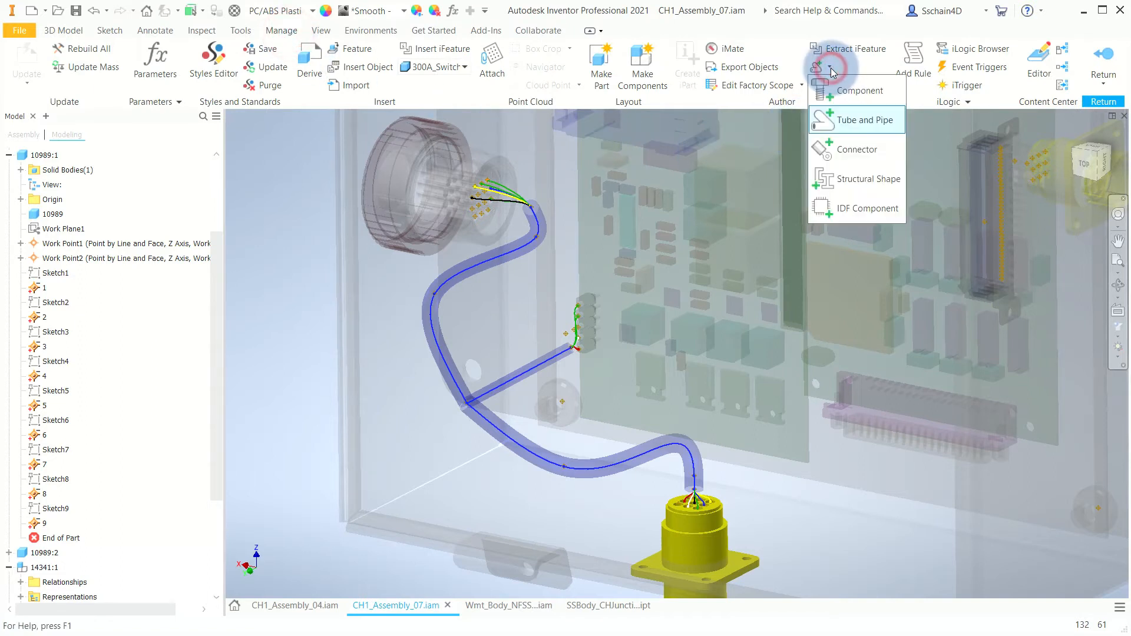
pyautogui.click(858, 154)
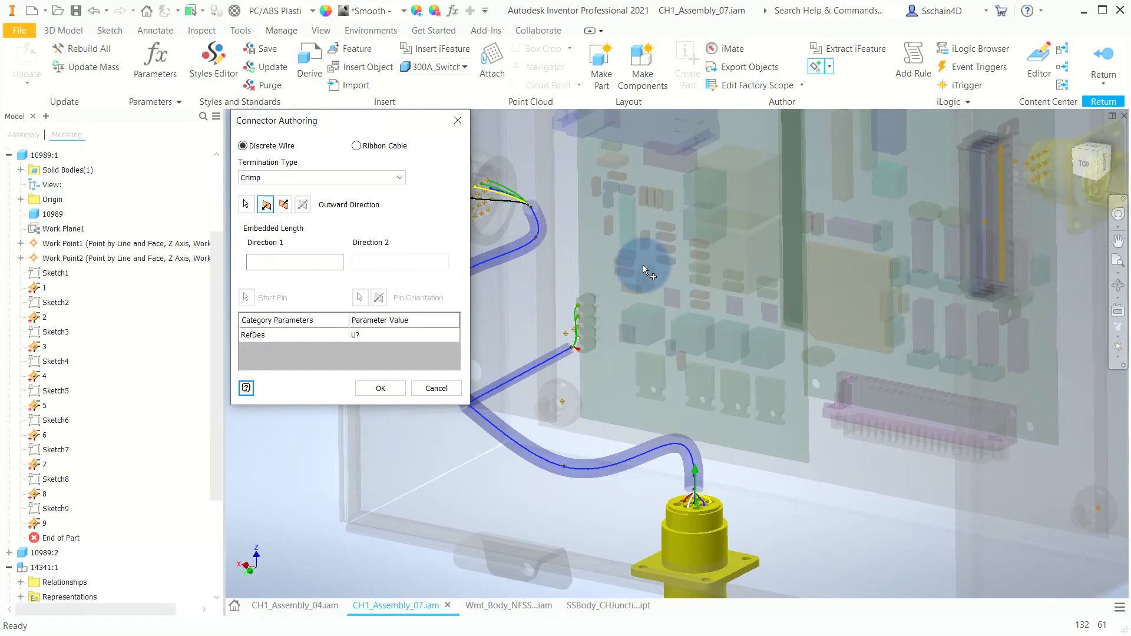
pyautogui.click(371, 388)
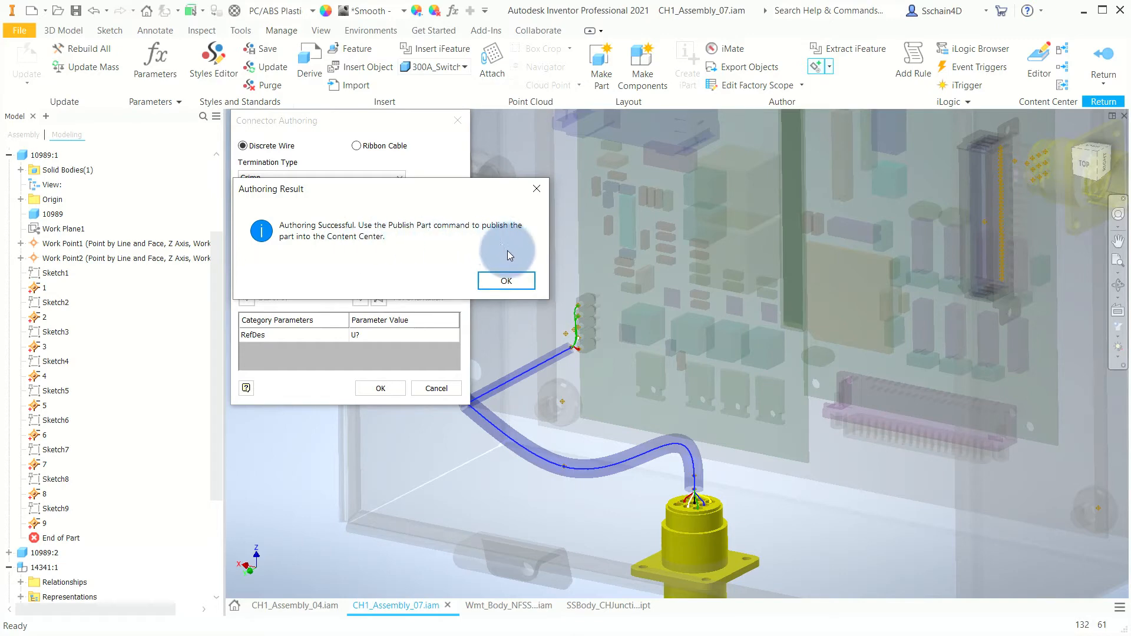
pyautogui.click(506, 281)
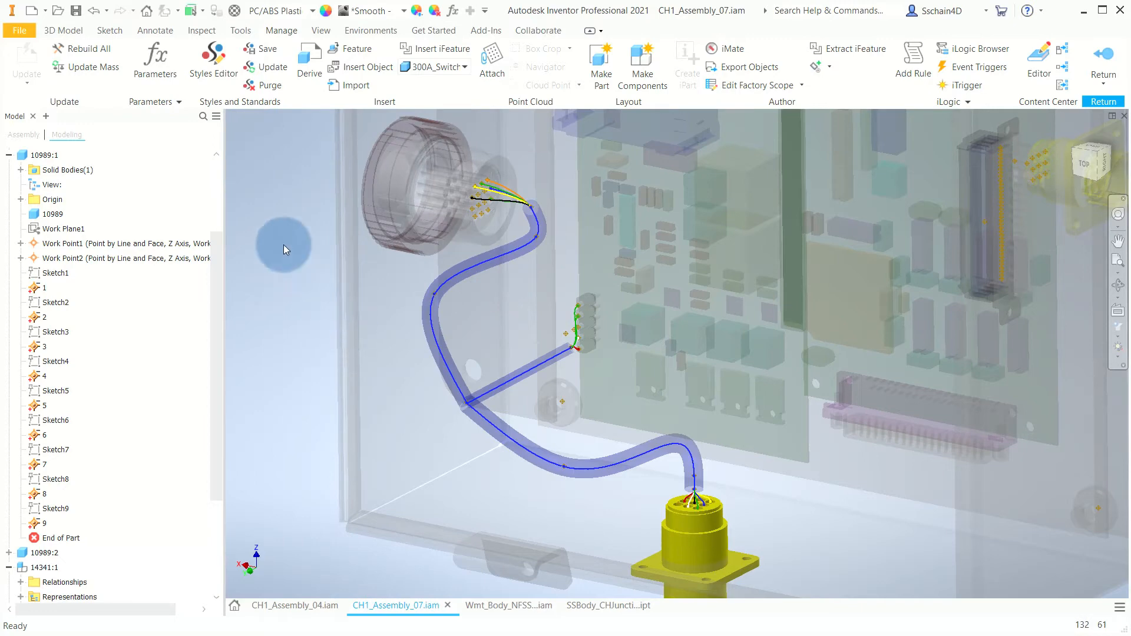
# Open the drawing Wire Harness1.idw from the workspace's INCH 05 folder
pyautogui.click(64, 13)
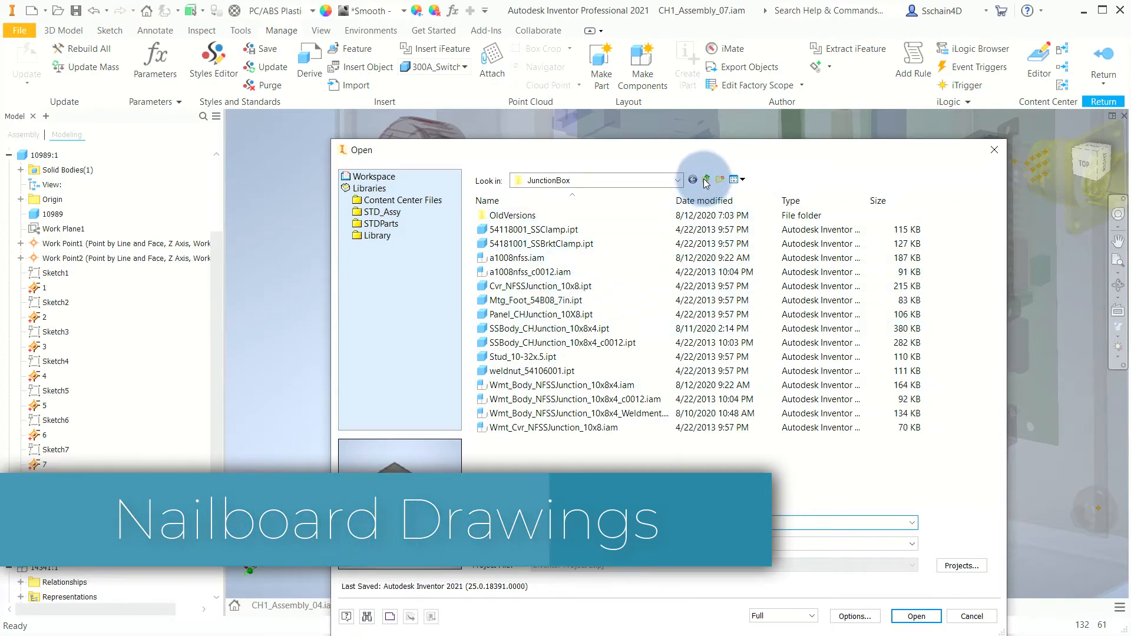
pyautogui.click(706, 180)
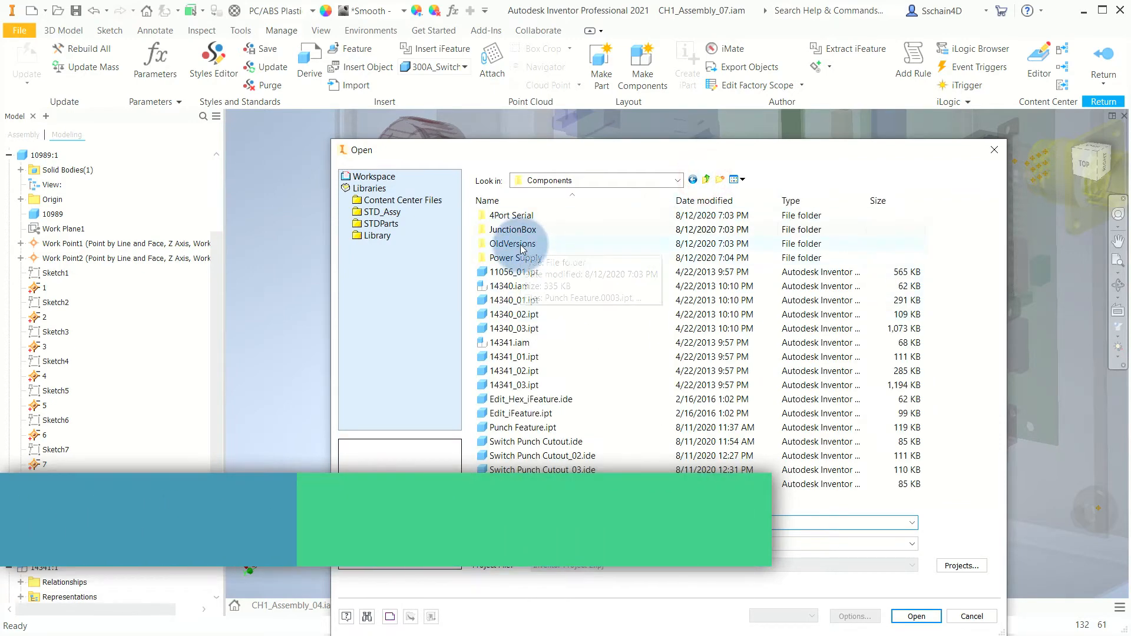
pyautogui.click(706, 180)
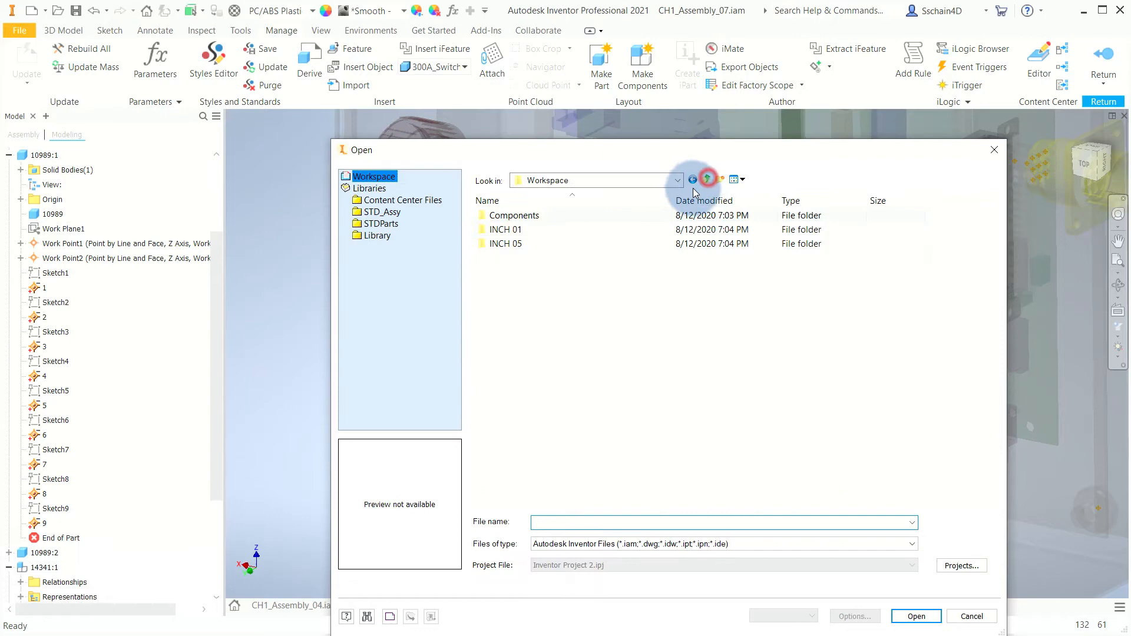
pyautogui.doubleClick(492, 245)
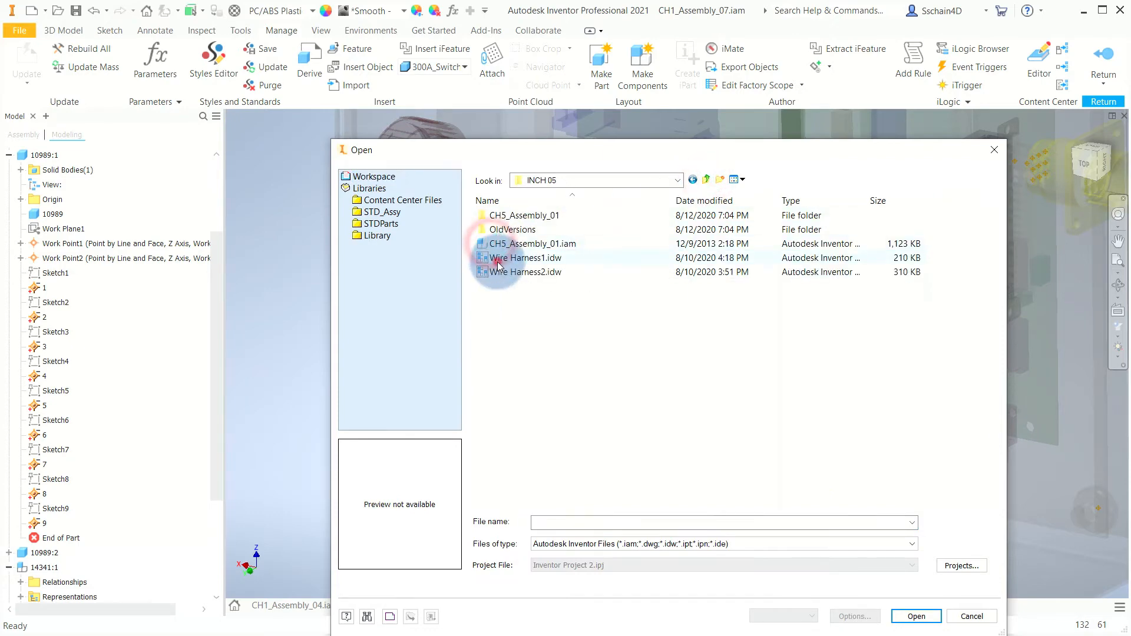
pyautogui.doubleClick(498, 259)
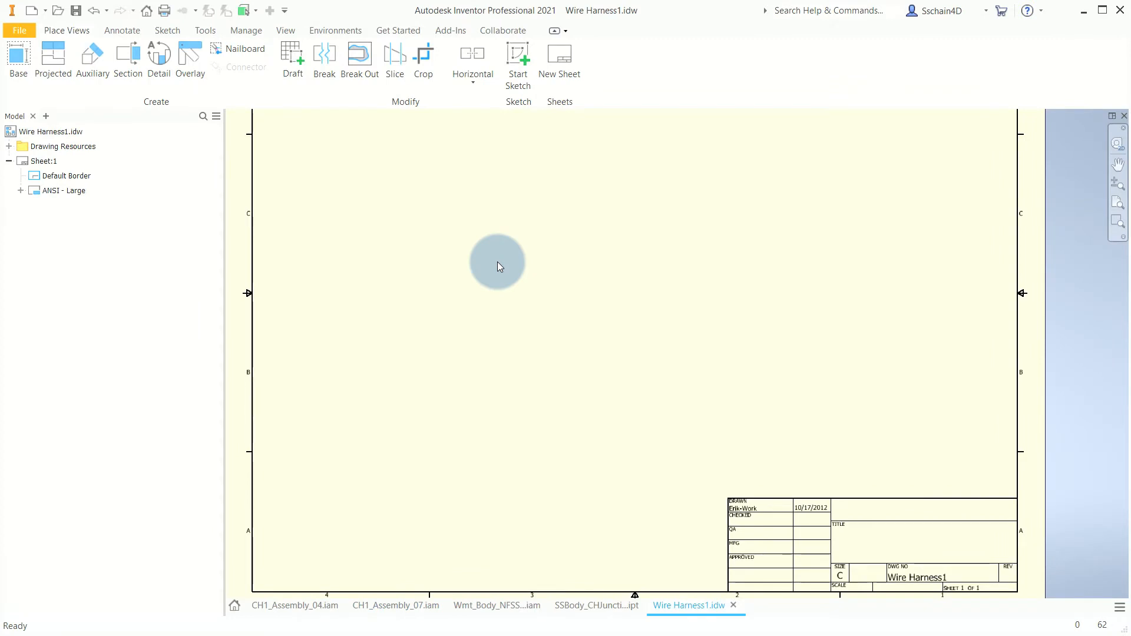
# Create a 1:1 nailboard view of Wire Harness1 from the assembly CH5_Assembly_01.iam with the default display settings
pyautogui.click(242, 52)
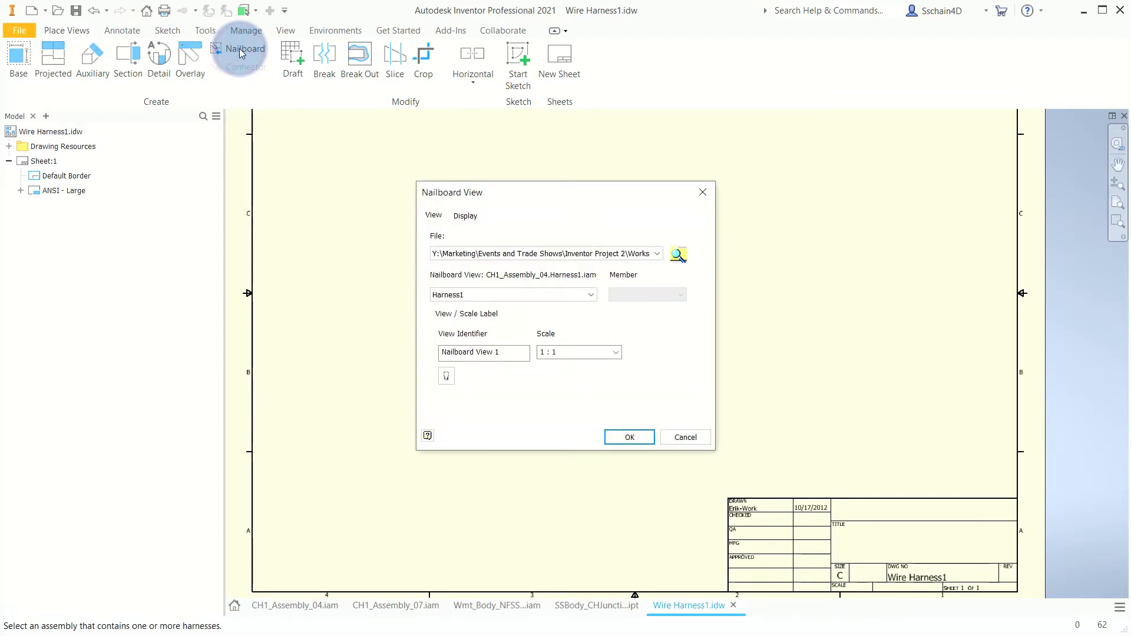
pyautogui.click(677, 255)
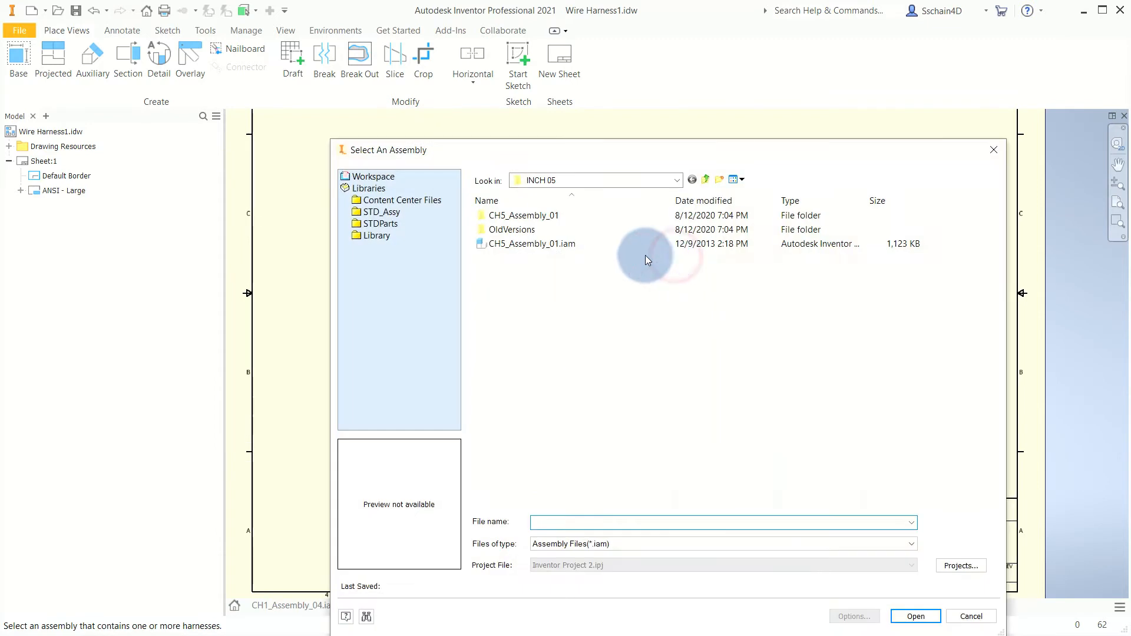
pyautogui.click(545, 245)
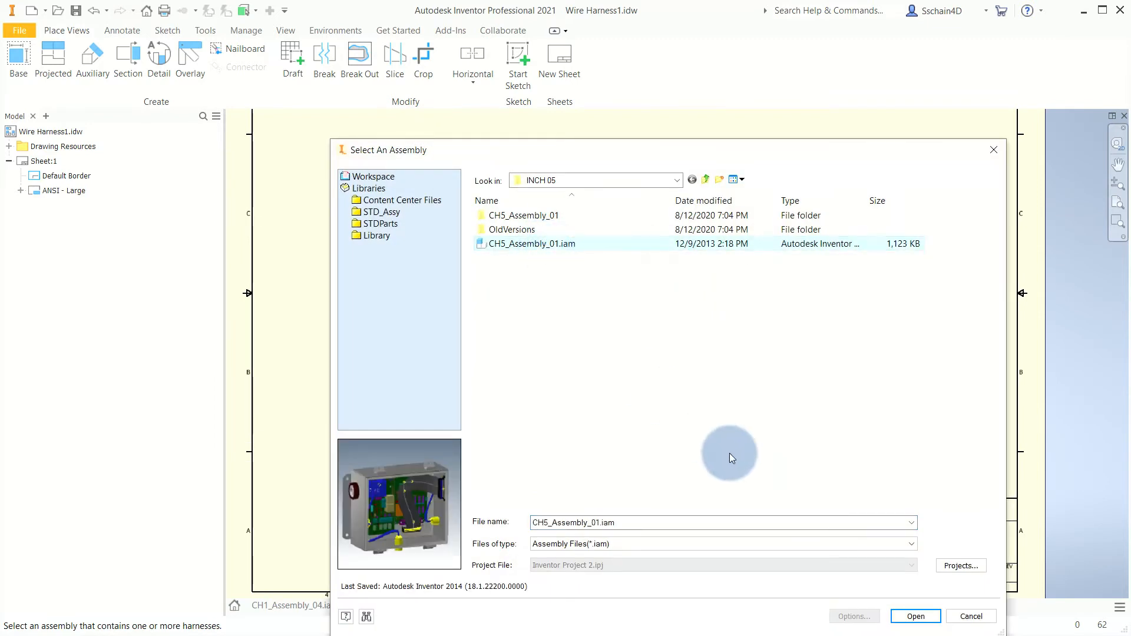
pyautogui.click(912, 620)
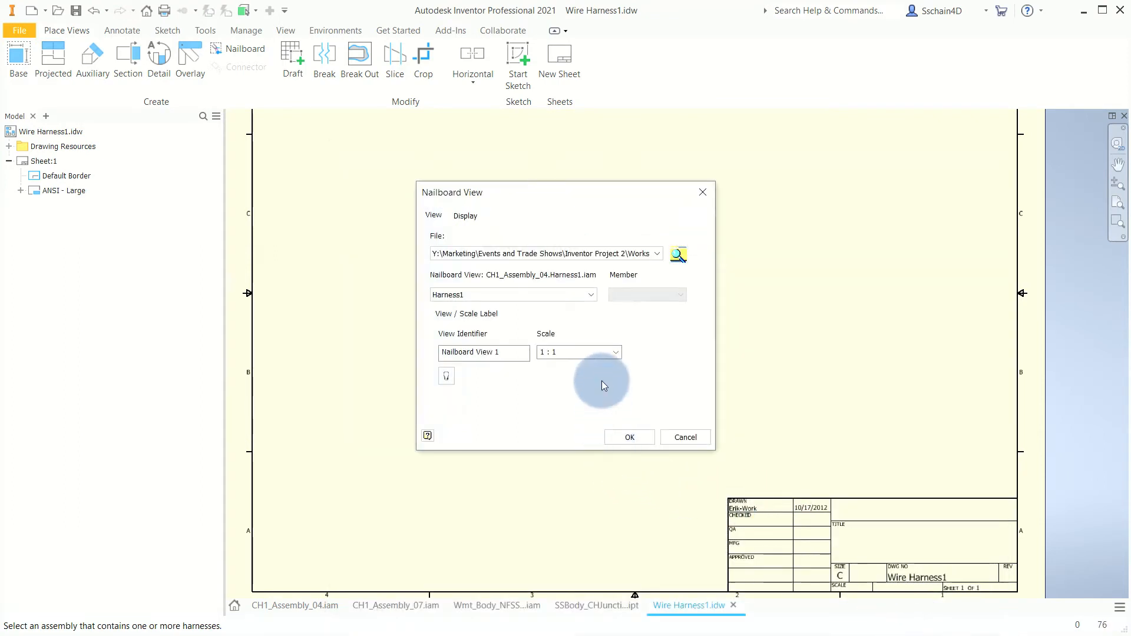
pyautogui.click(594, 296)
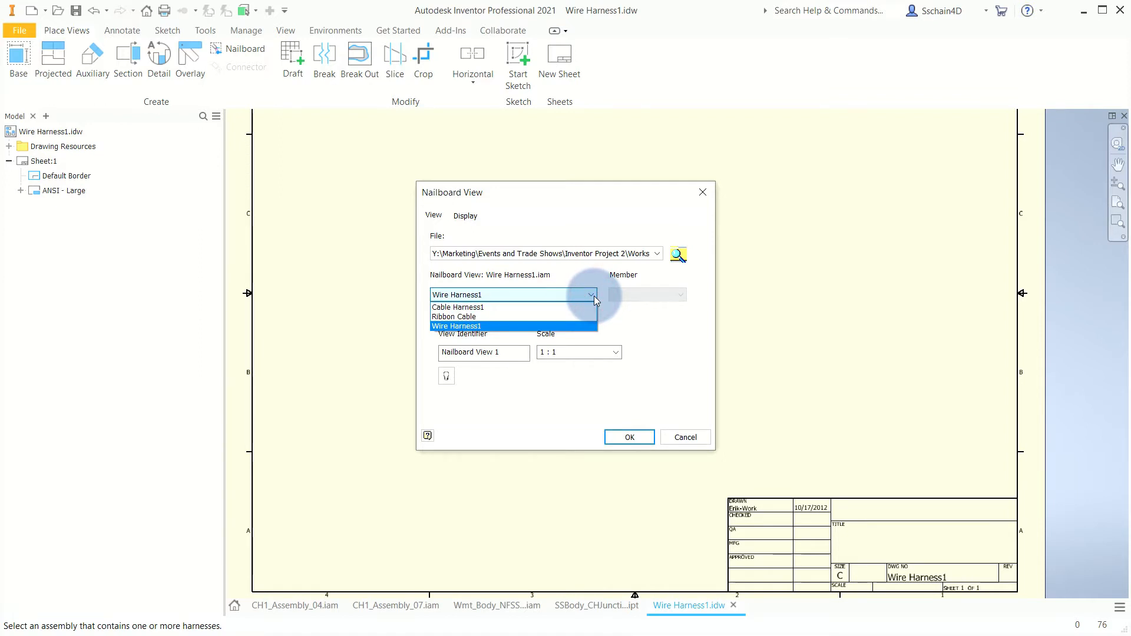
pyautogui.click(593, 296)
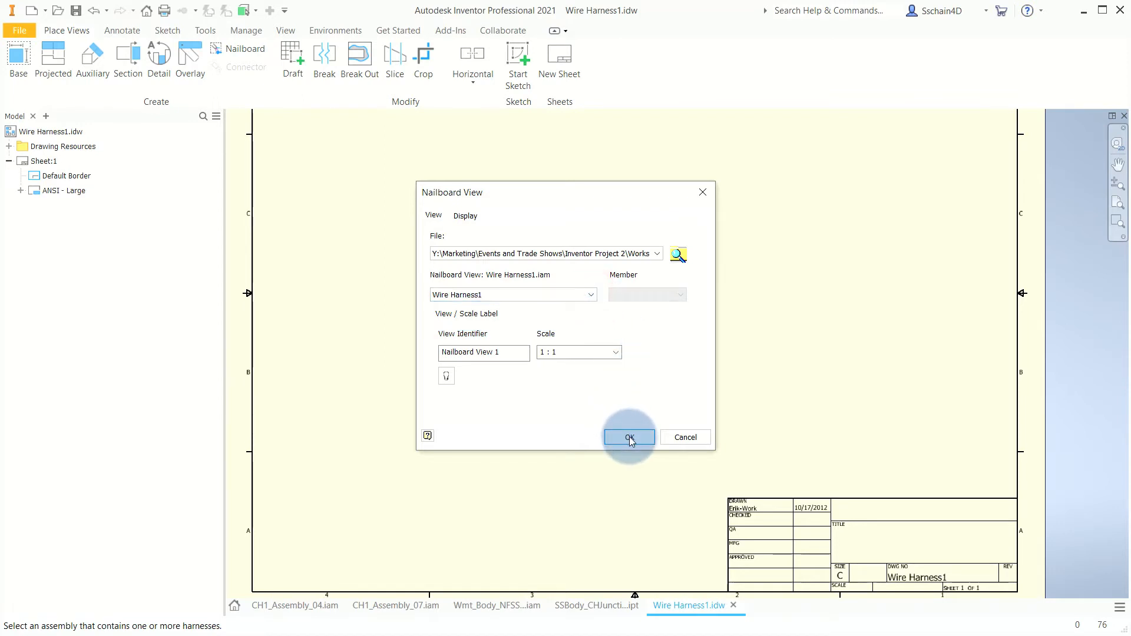
pyautogui.click(474, 218)
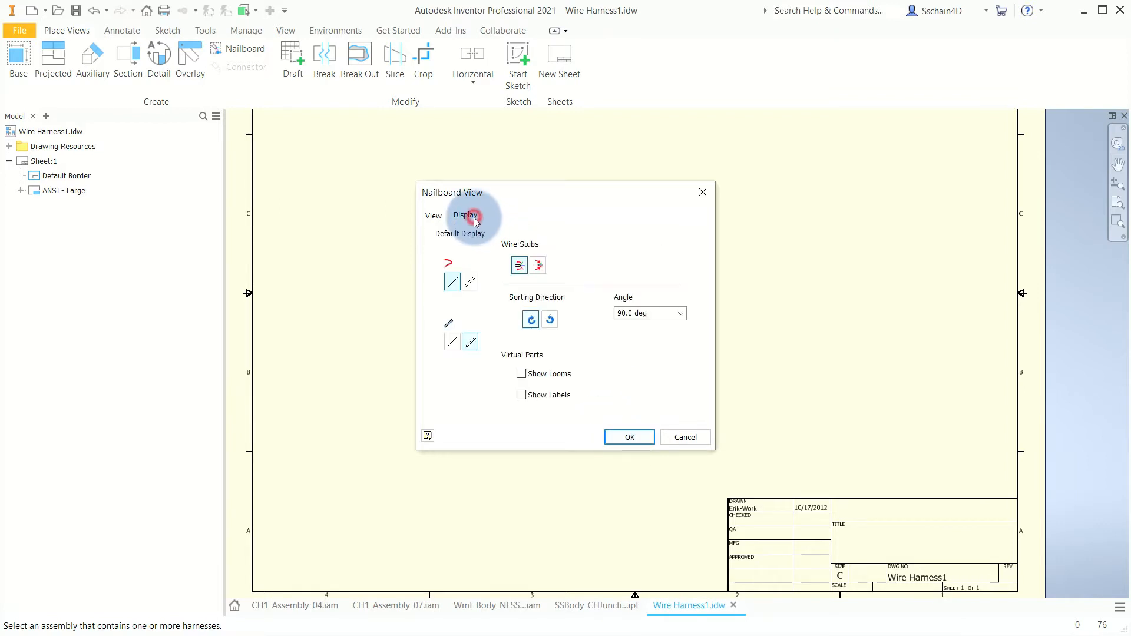
pyautogui.click(624, 436)
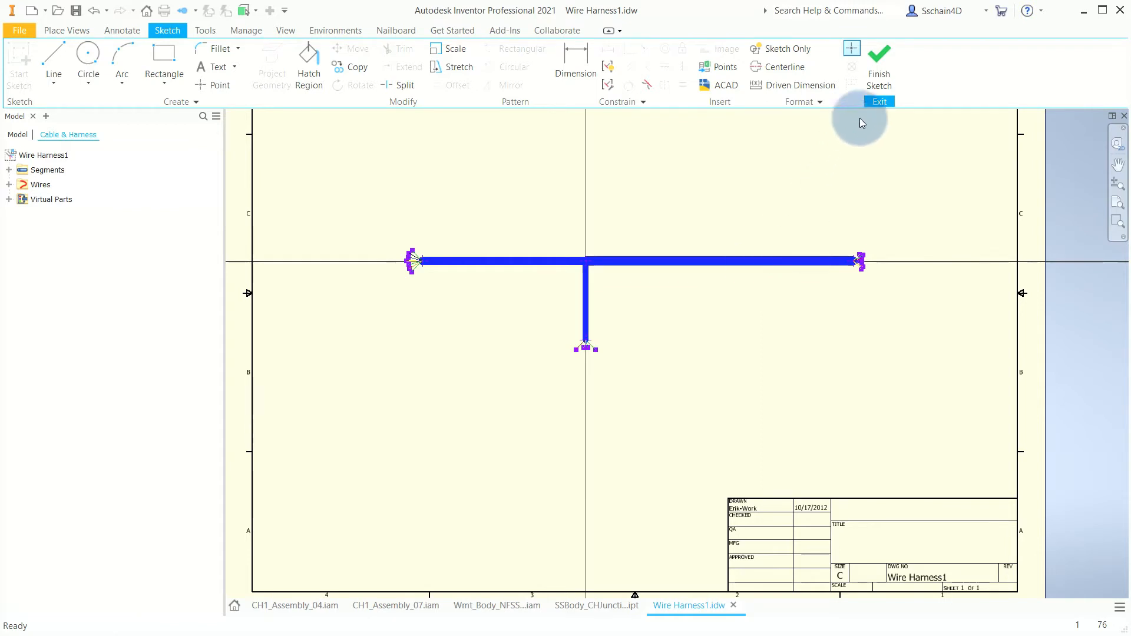
# Finish the nailboard sketch and place 1:1 Front(XY) views of connectors U7, U3 and J12 with a 1.000 in offset
pyautogui.click(882, 66)
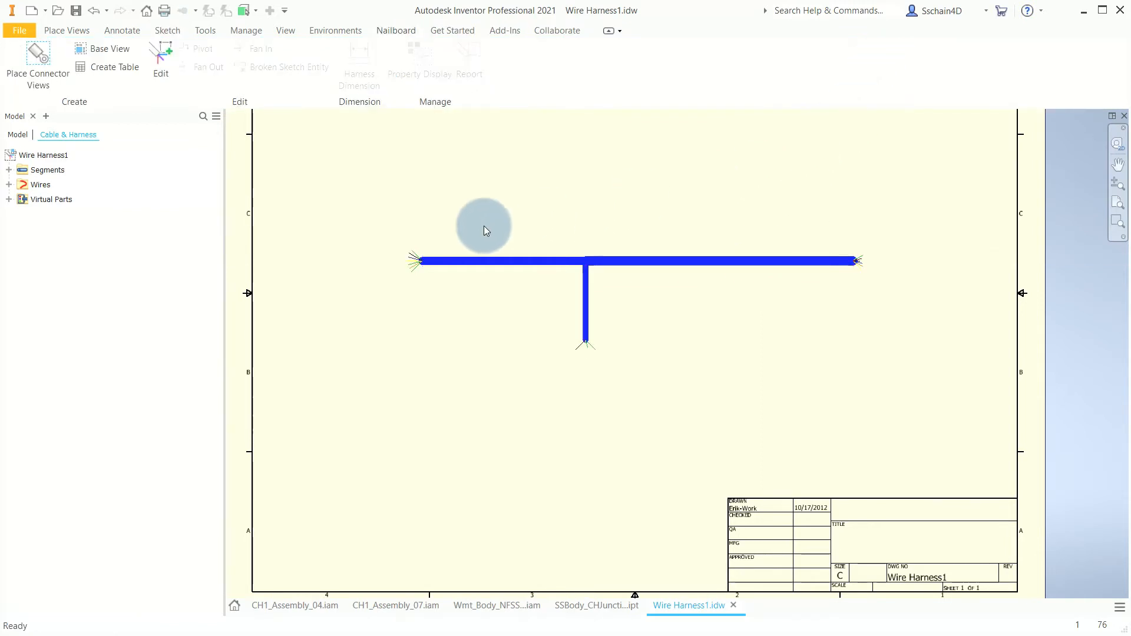
pyautogui.click(29, 57)
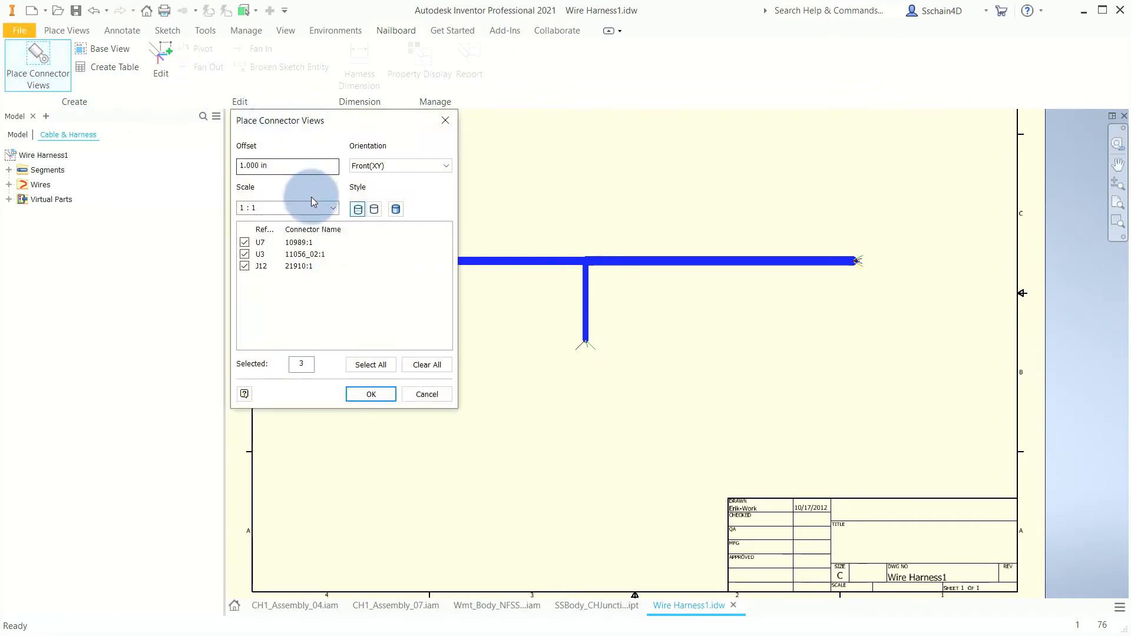
pyautogui.click(371, 394)
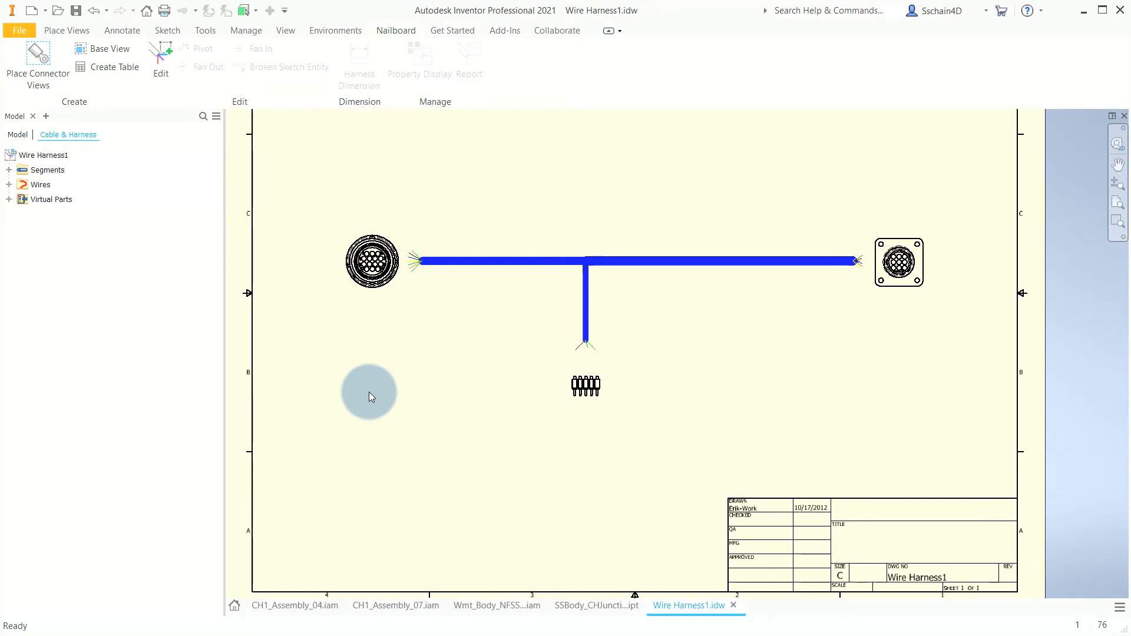
# Dimension the lengths of the two horizontal harness segments and the vertical branch, each measured from the junction to its end
pyautogui.click(122, 32)
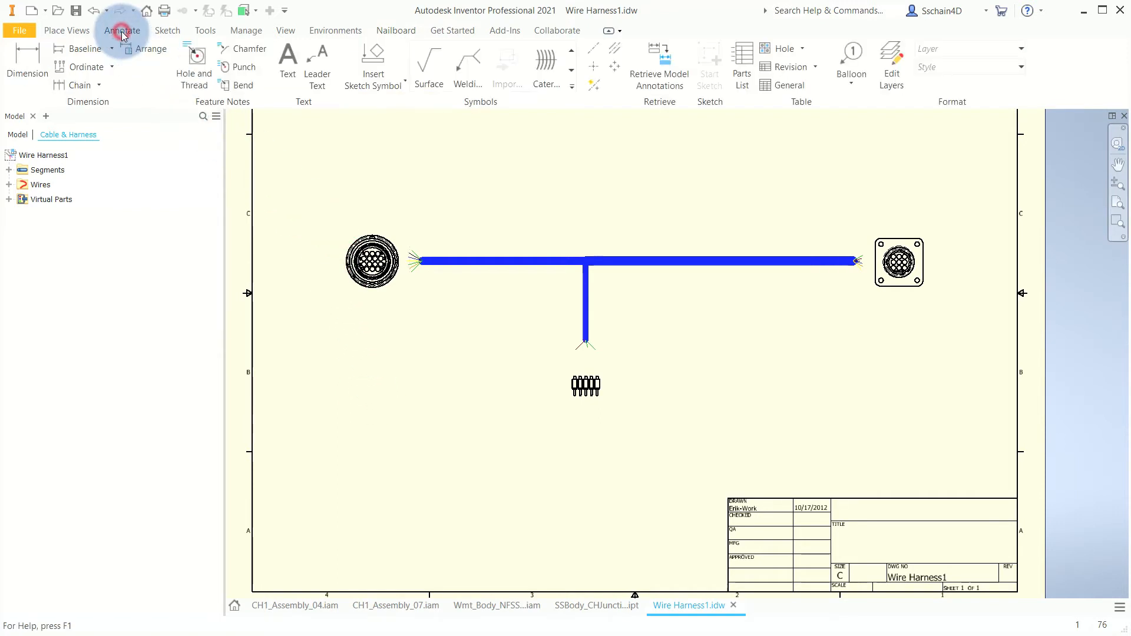
pyautogui.click(23, 63)
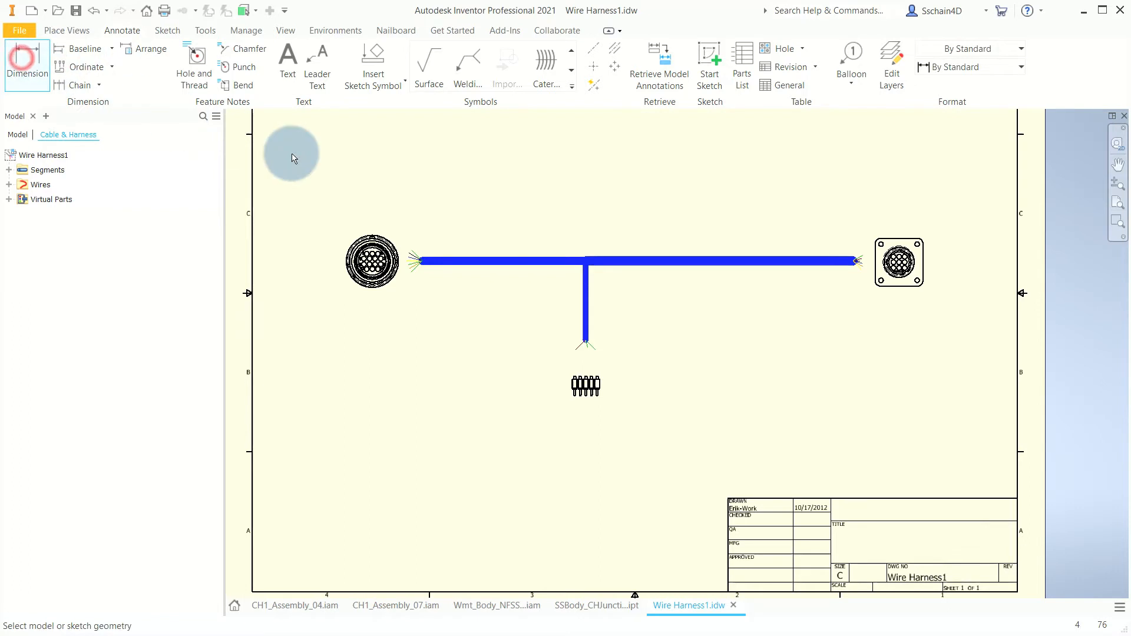
pyautogui.click(586, 264)
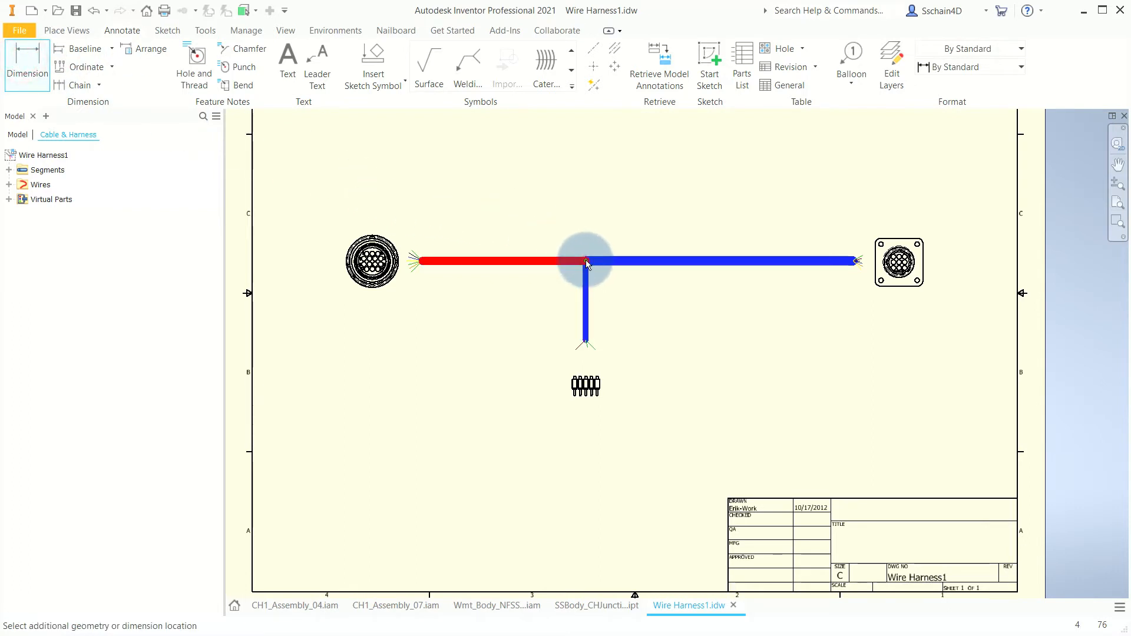
pyautogui.click(423, 259)
pyautogui.click(482, 225)
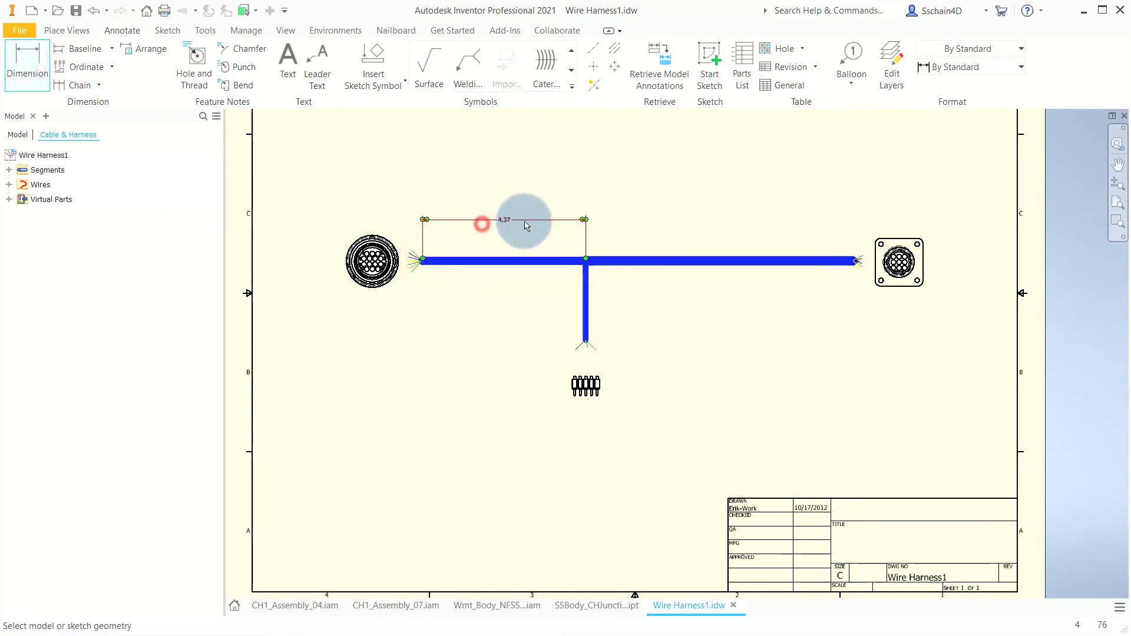
pyautogui.click(593, 264)
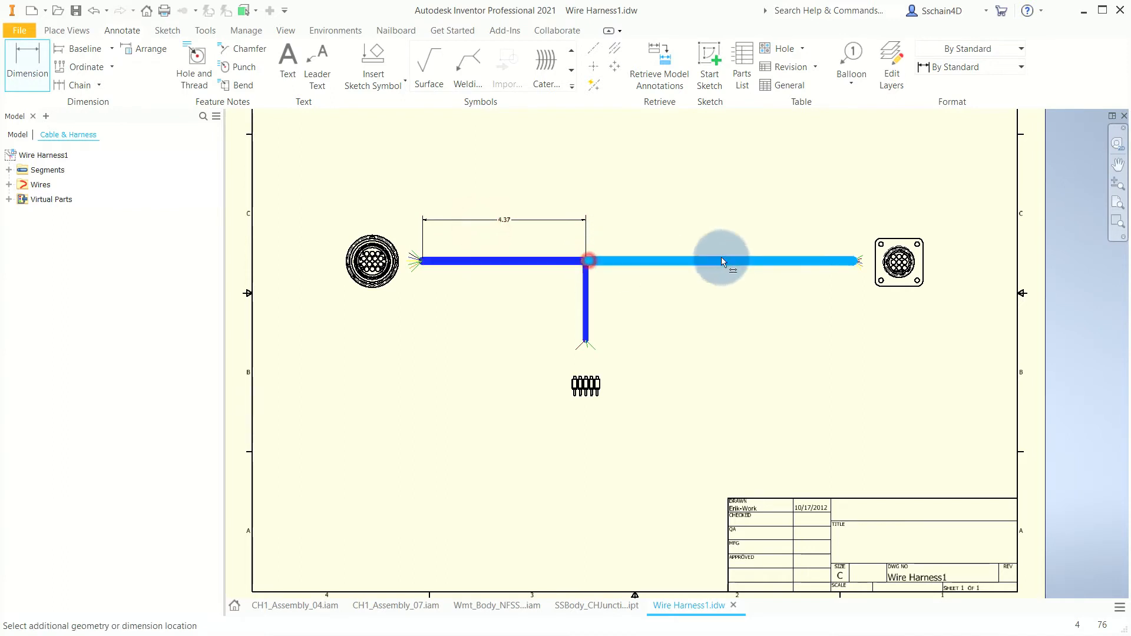
pyautogui.click(853, 261)
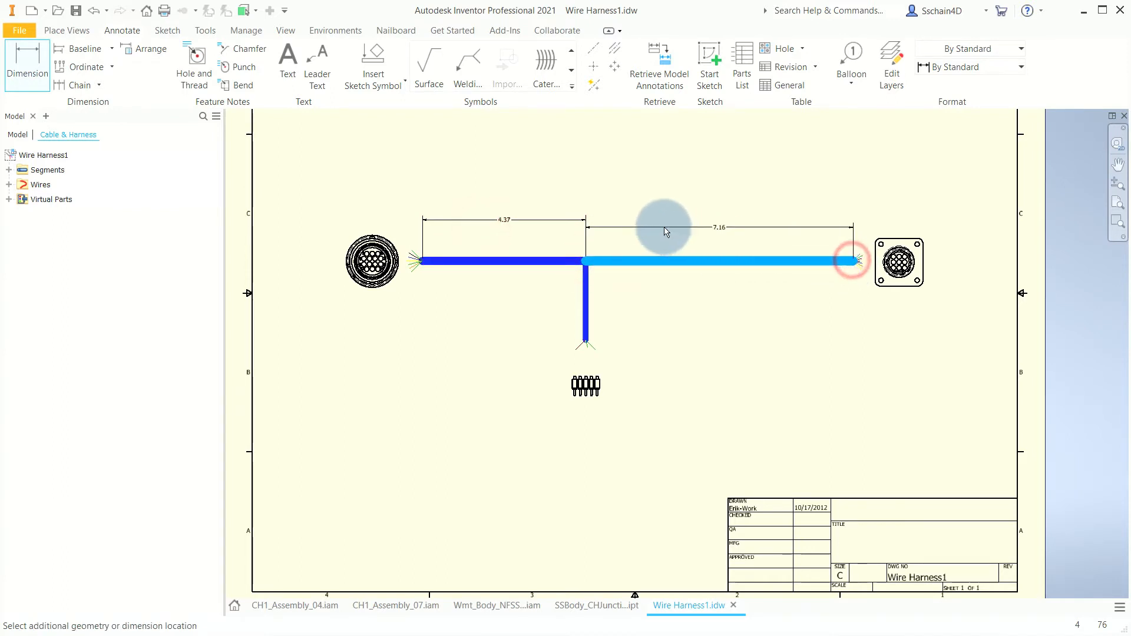
pyautogui.click(661, 222)
pyautogui.click(584, 260)
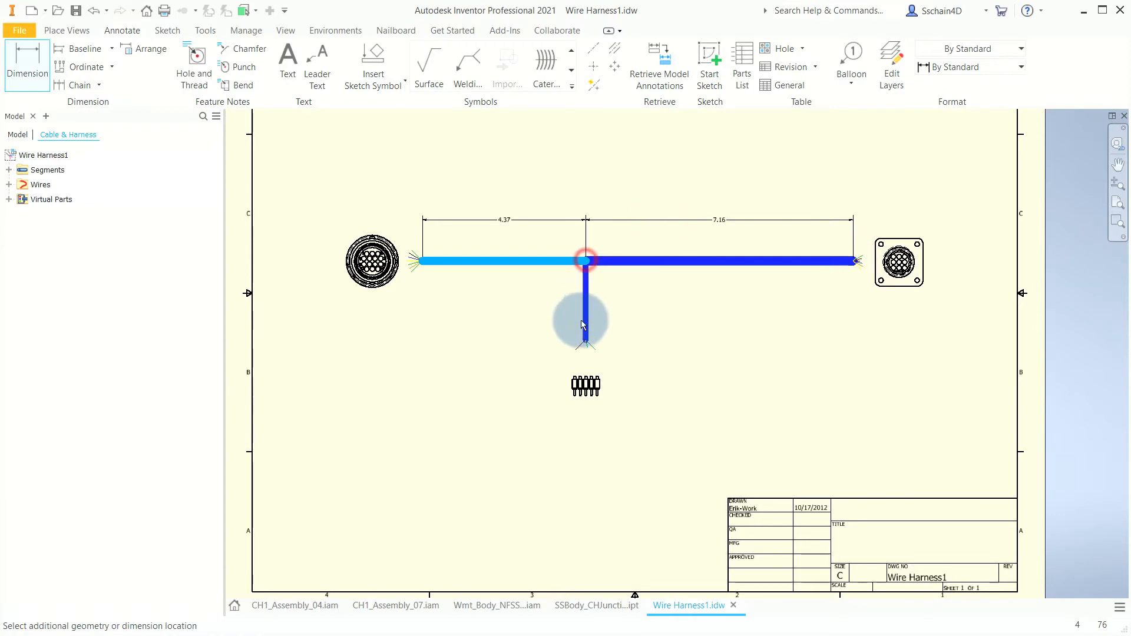
pyautogui.click(586, 341)
pyautogui.click(624, 306)
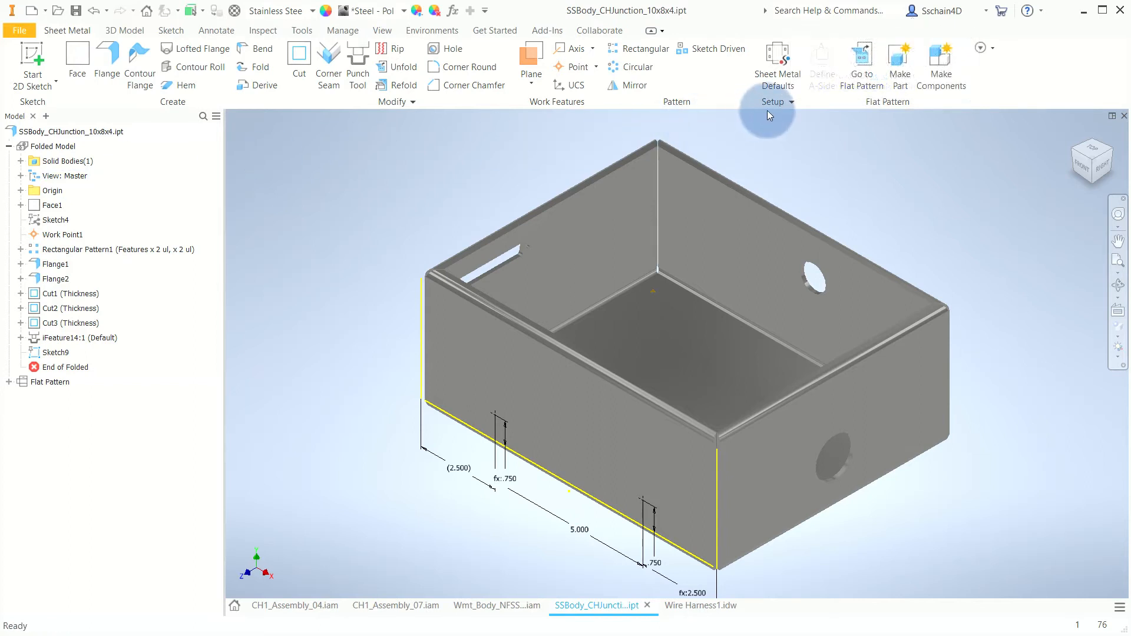
# Create a new sheet metal rule named 16G Stainless from the Default rule in SSBody_CHJunction_10x8x4.ipt
pyautogui.click(771, 88)
pyautogui.click(770, 63)
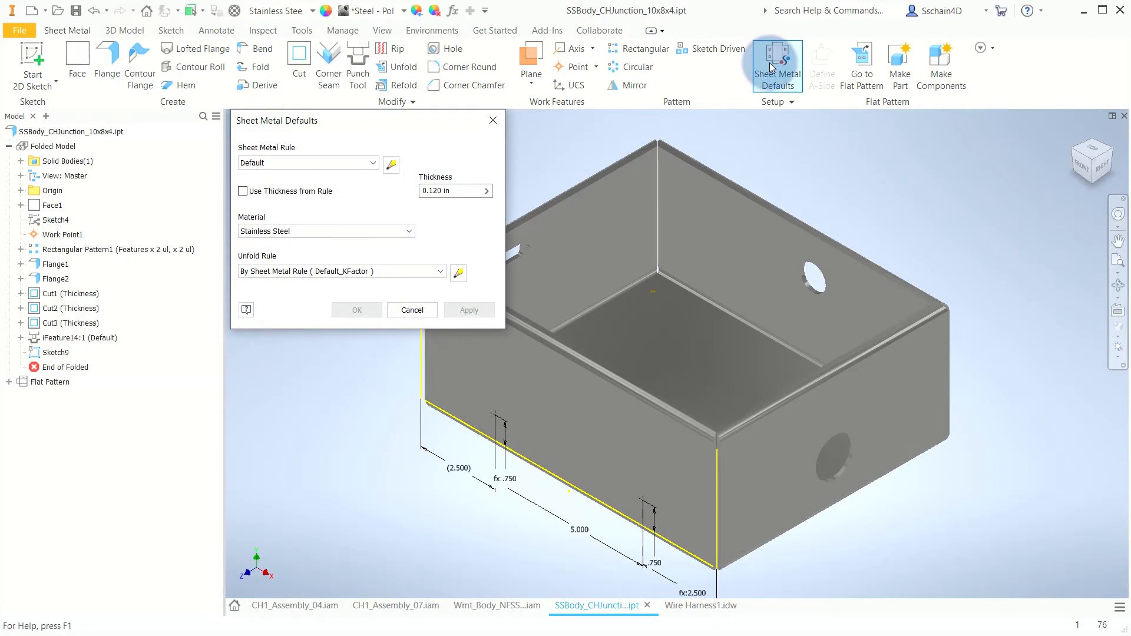
pyautogui.click(390, 166)
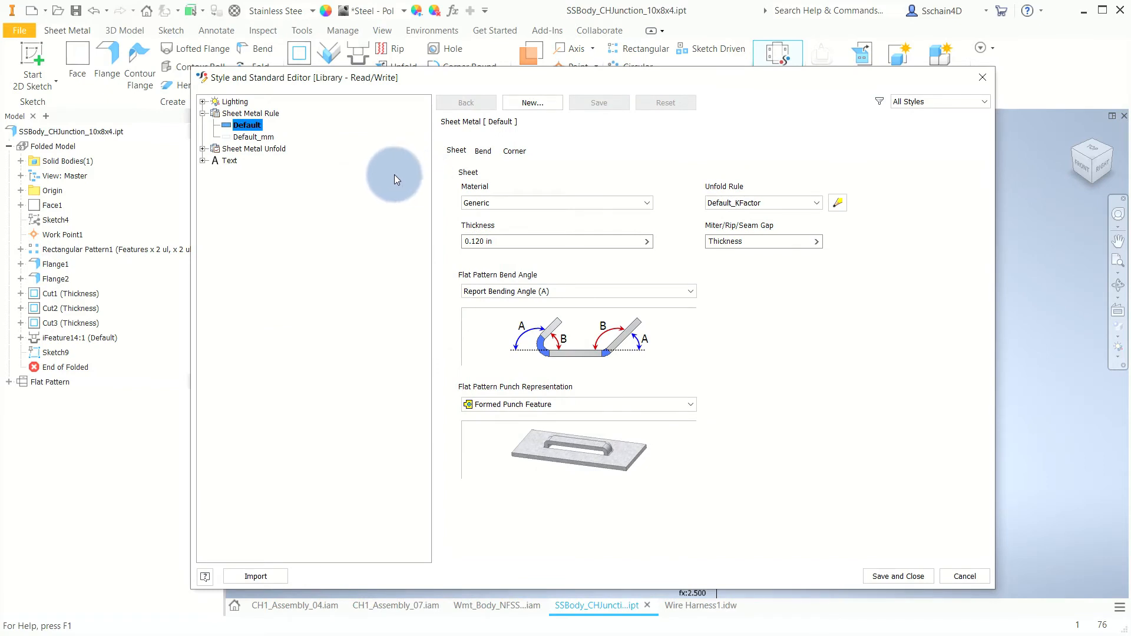
pyautogui.click(533, 104)
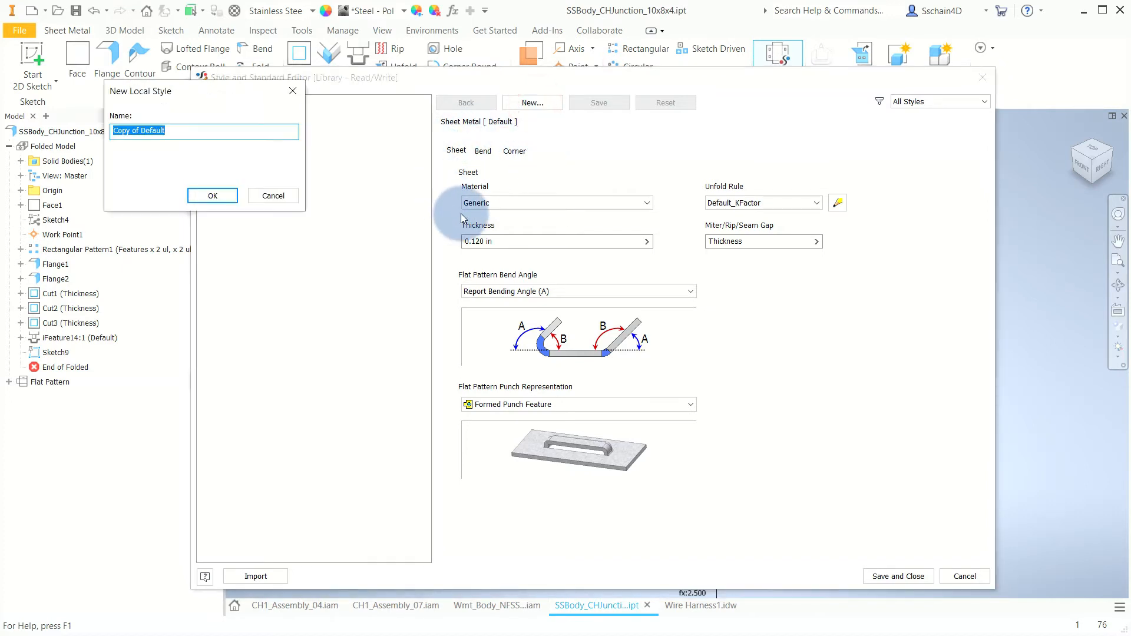
pyautogui.write('16G Stainless')
pyautogui.click(207, 195)
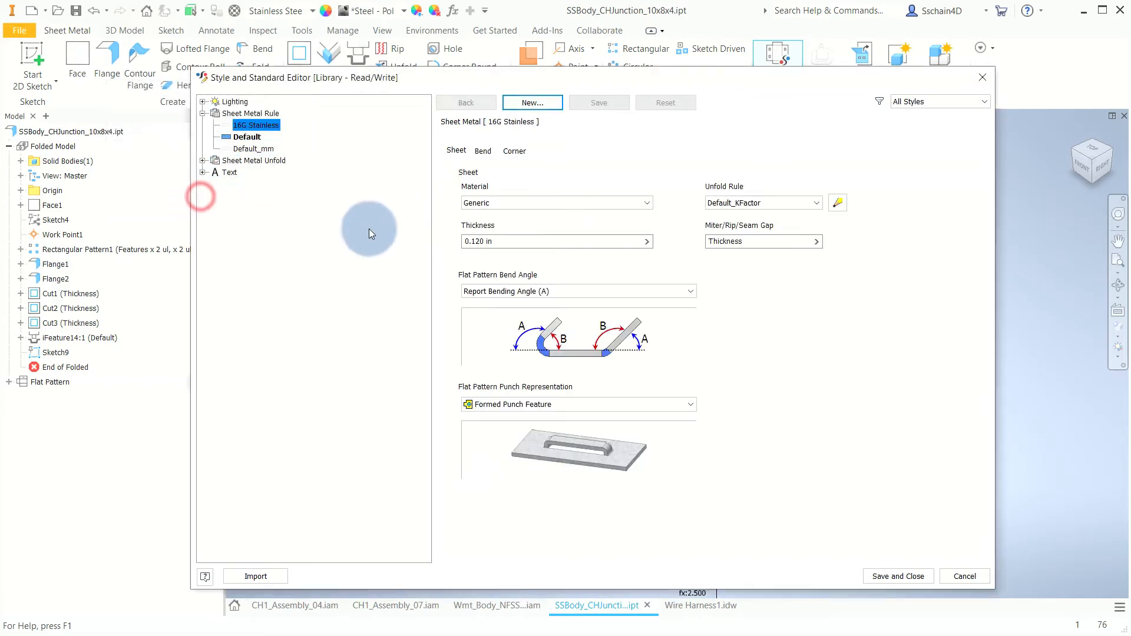
# Set the 16G Stainless rule's material to Stainless Steel and its thickness to .063 in
pyautogui.click(589, 207)
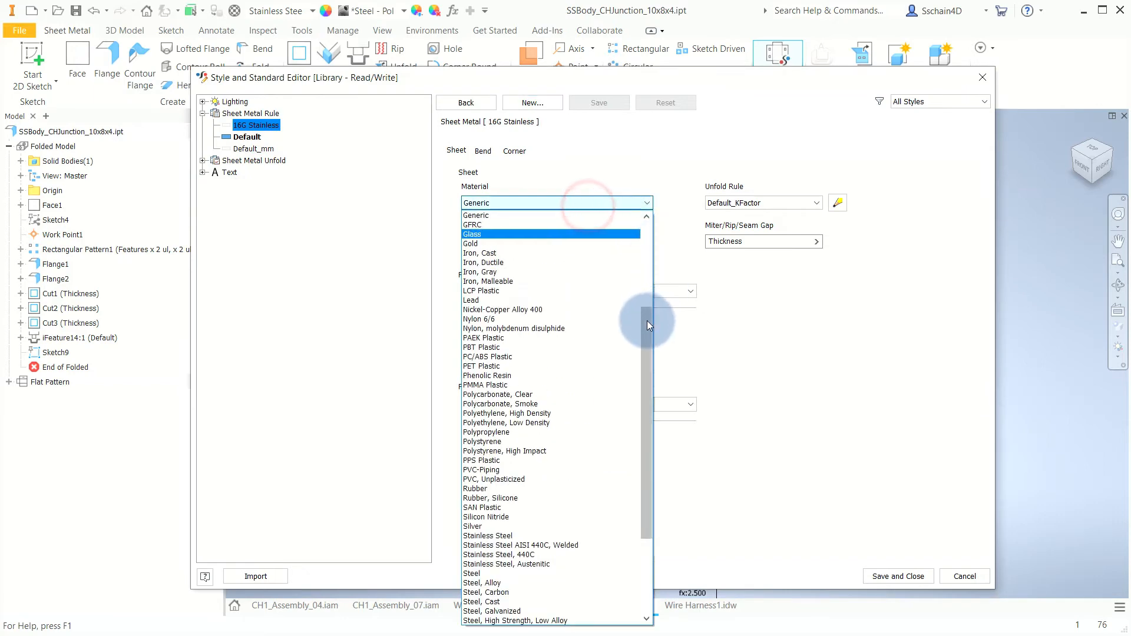
pyautogui.click(526, 536)
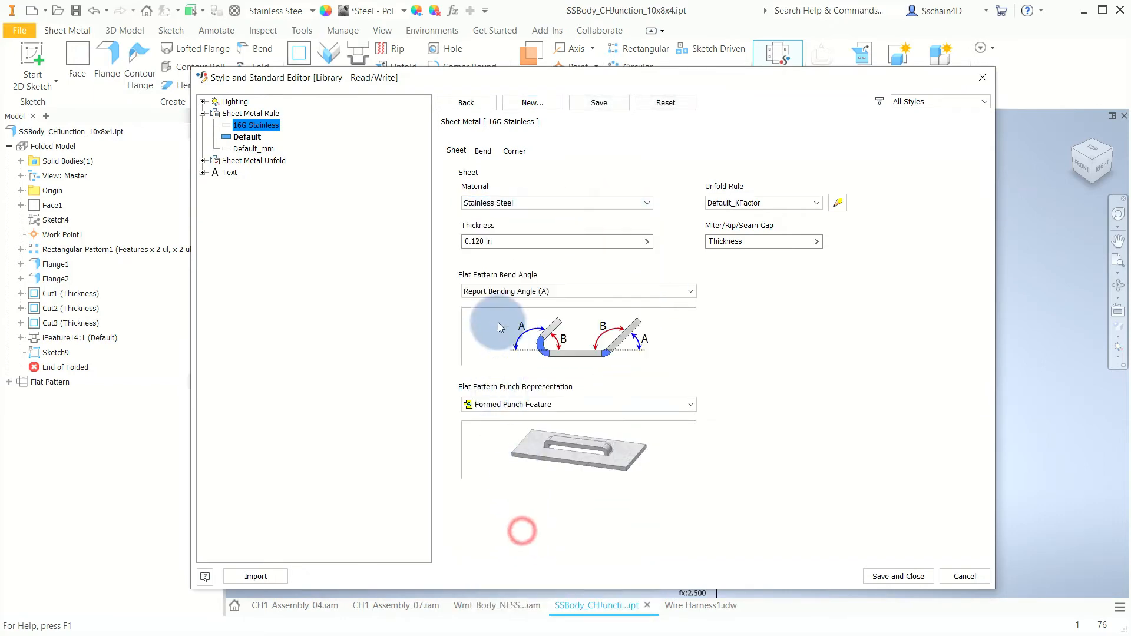
pyautogui.doubleClick(475, 242)
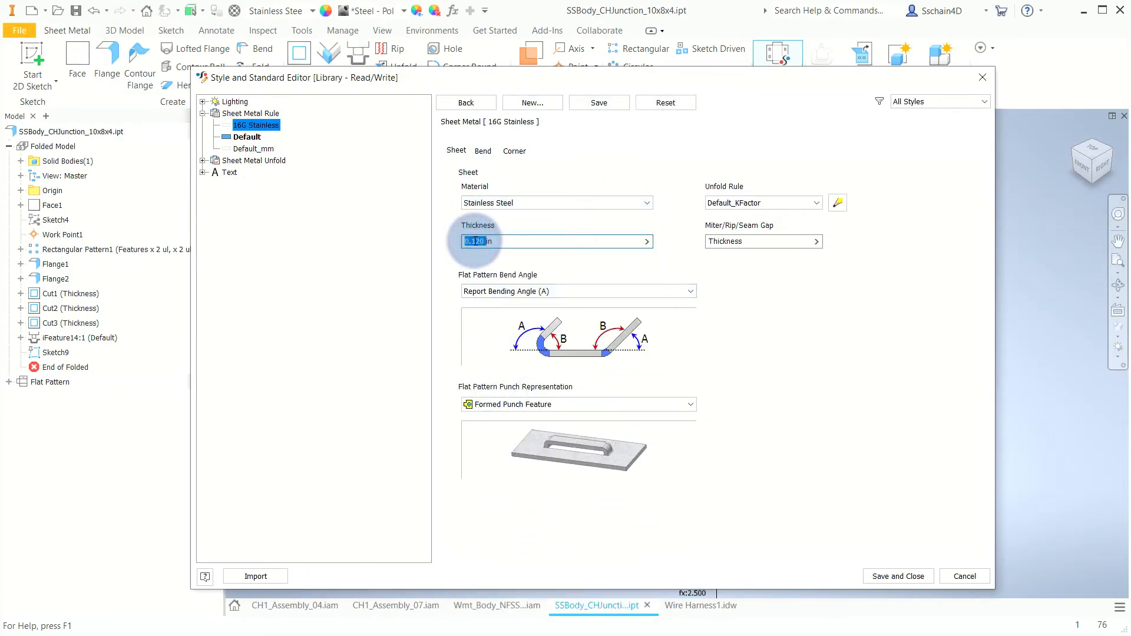
pyautogui.write('.063')
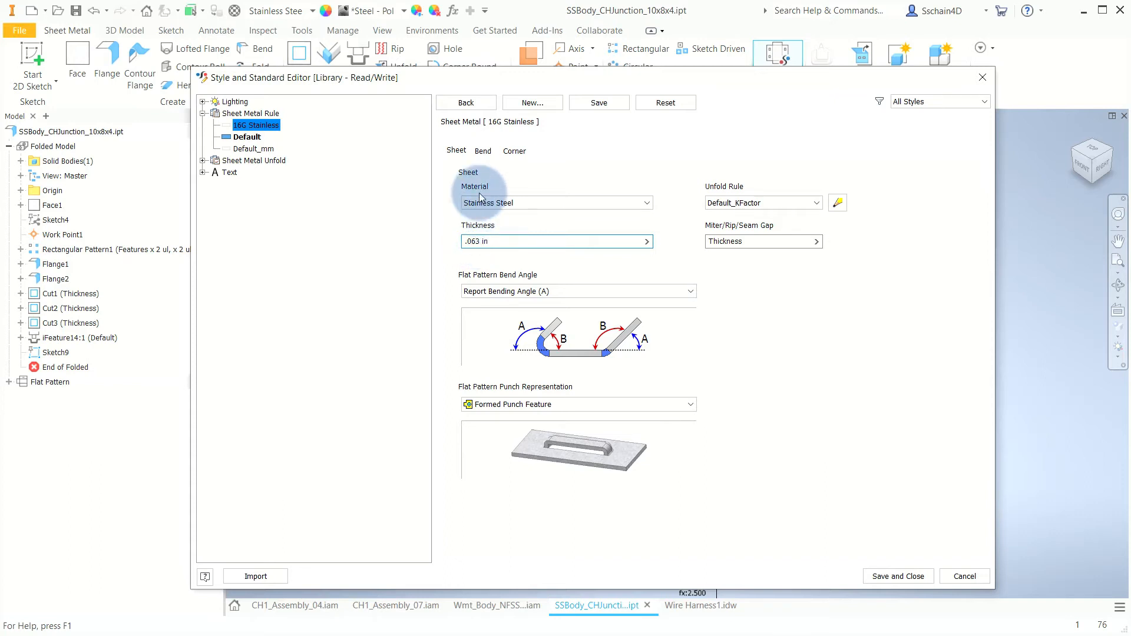
# Set the rule's bend relief and two-bend corner relief shapes to Round, and save the 16G Stainless rule
pyautogui.click(483, 152)
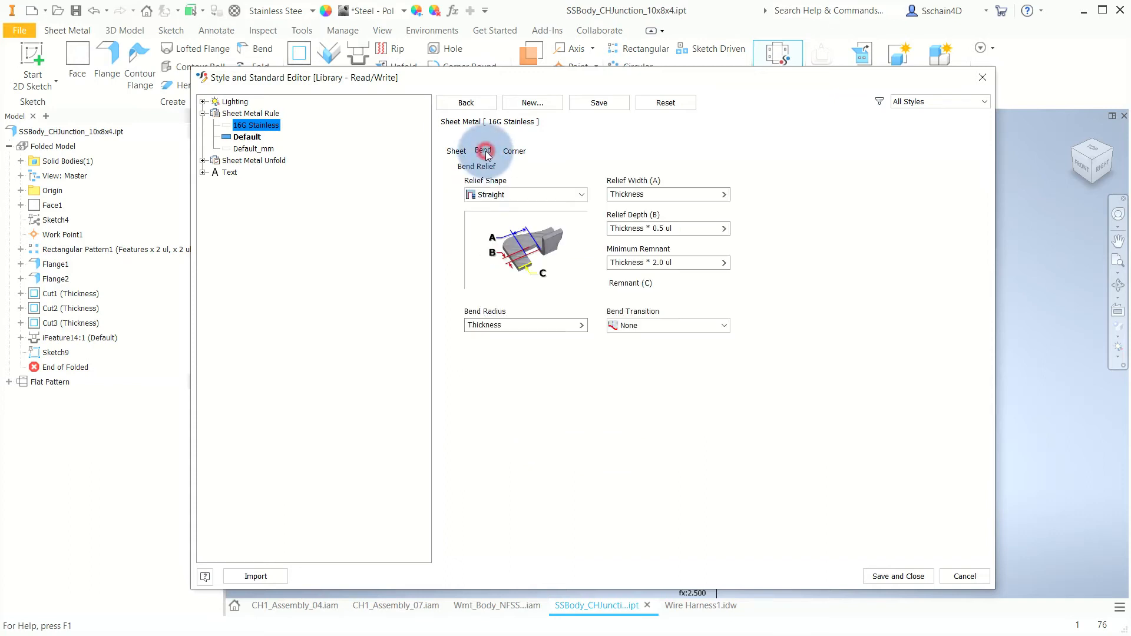
pyautogui.click(514, 199)
pyautogui.click(506, 215)
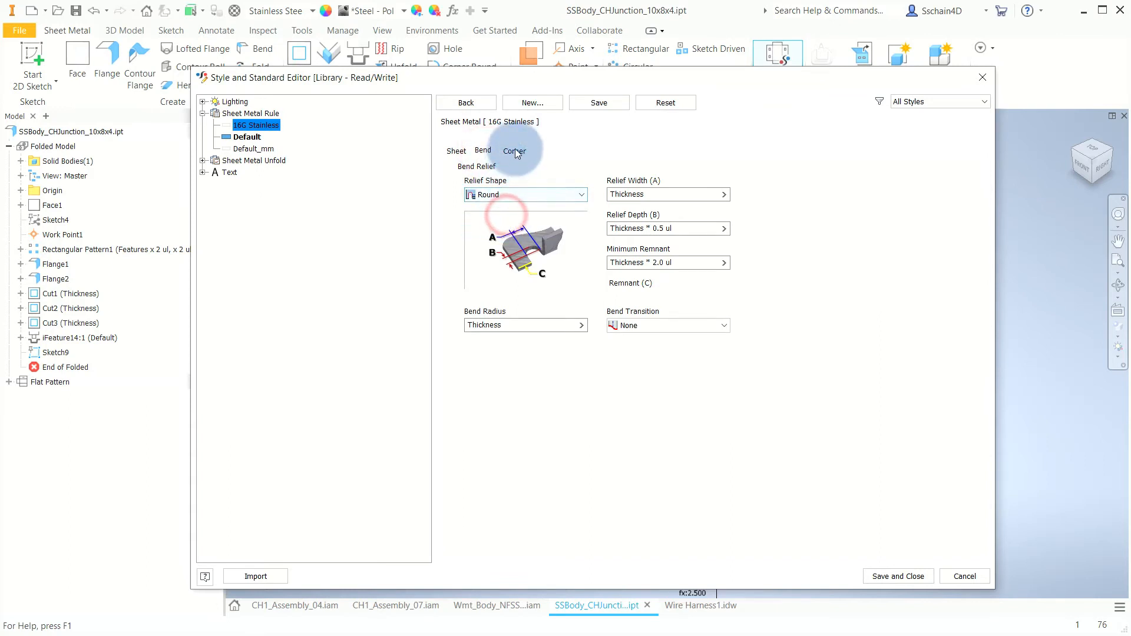
pyautogui.click(514, 150)
pyautogui.click(508, 200)
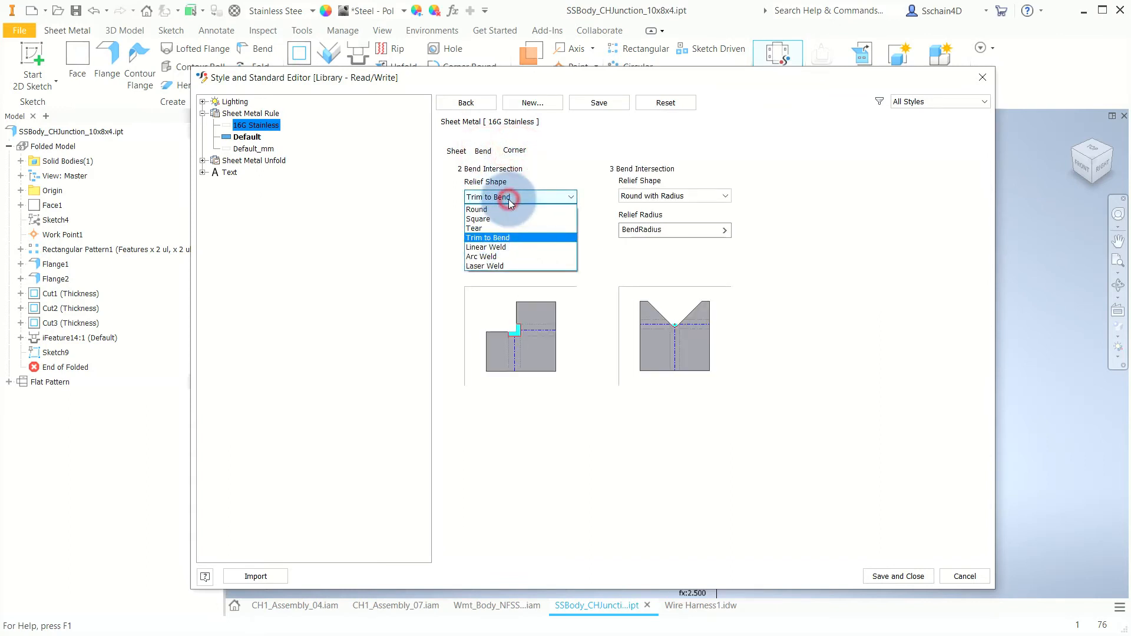
pyautogui.click(507, 211)
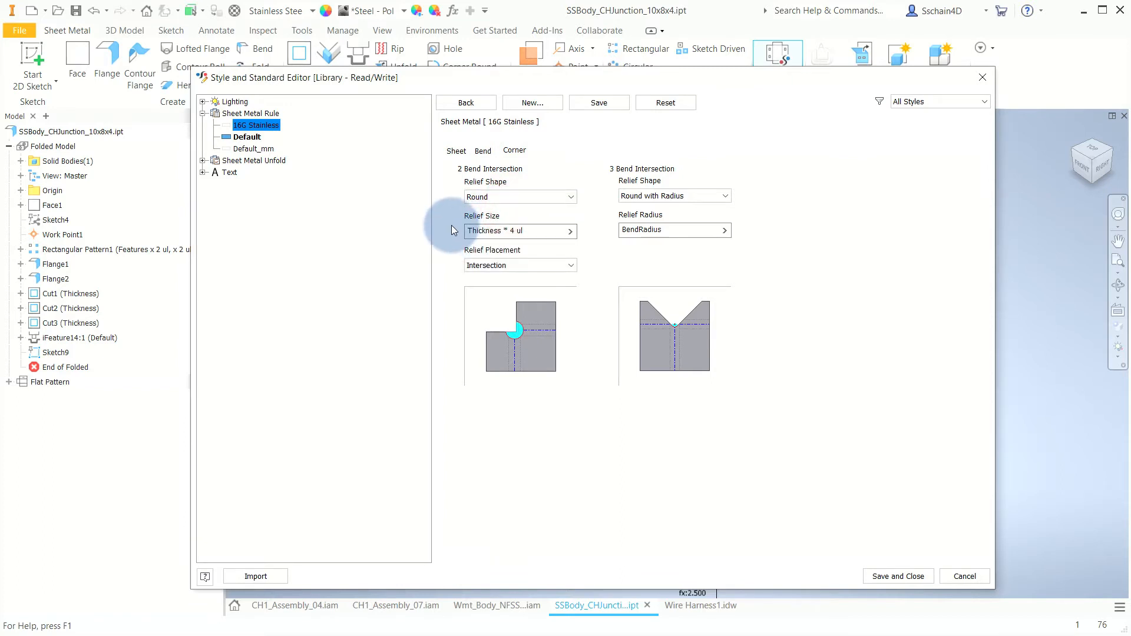
pyautogui.click(598, 104)
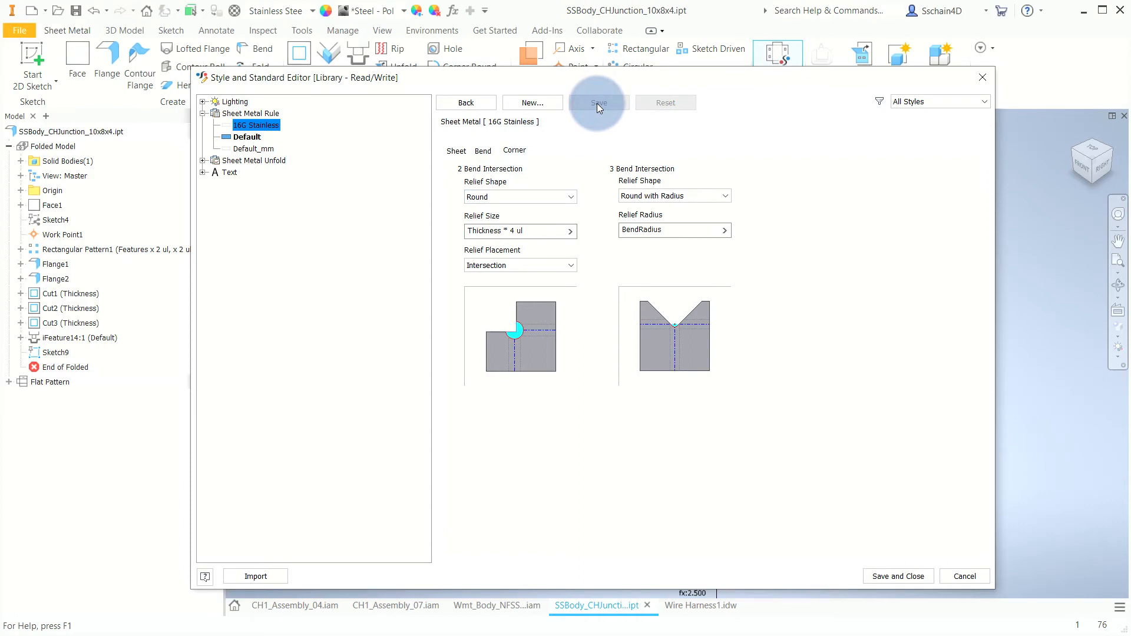
# Import the bend table file Bend Table 1 (in).txt as an unfold rule named Bend Table 1 (in), and save and close the styles
pyautogui.click(203, 160)
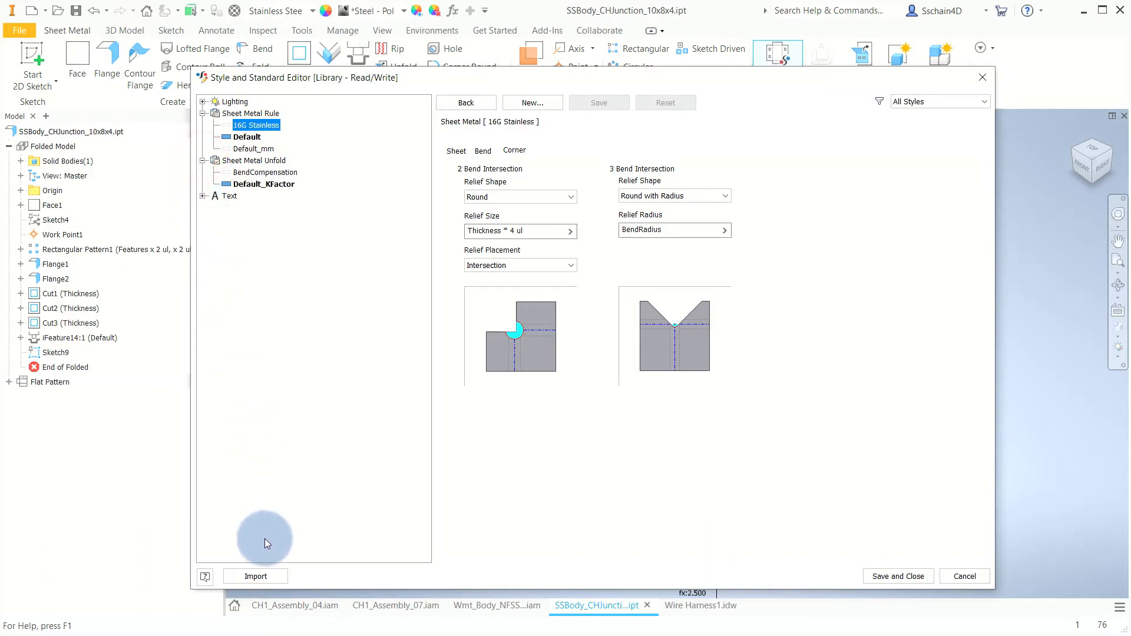
pyautogui.click(258, 578)
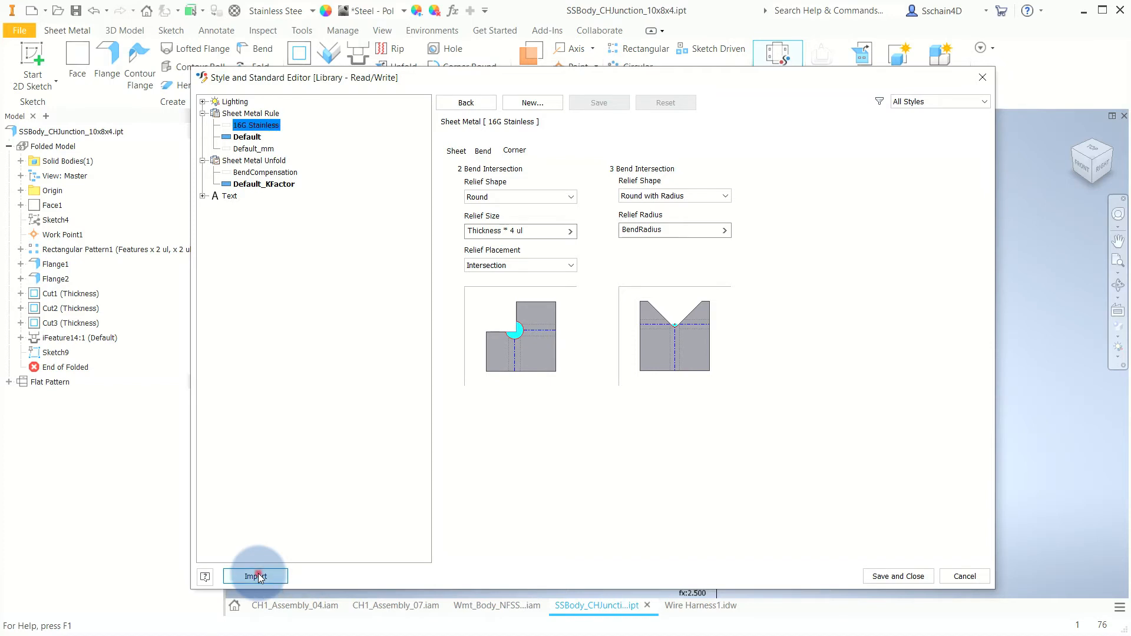
pyautogui.click(733, 312)
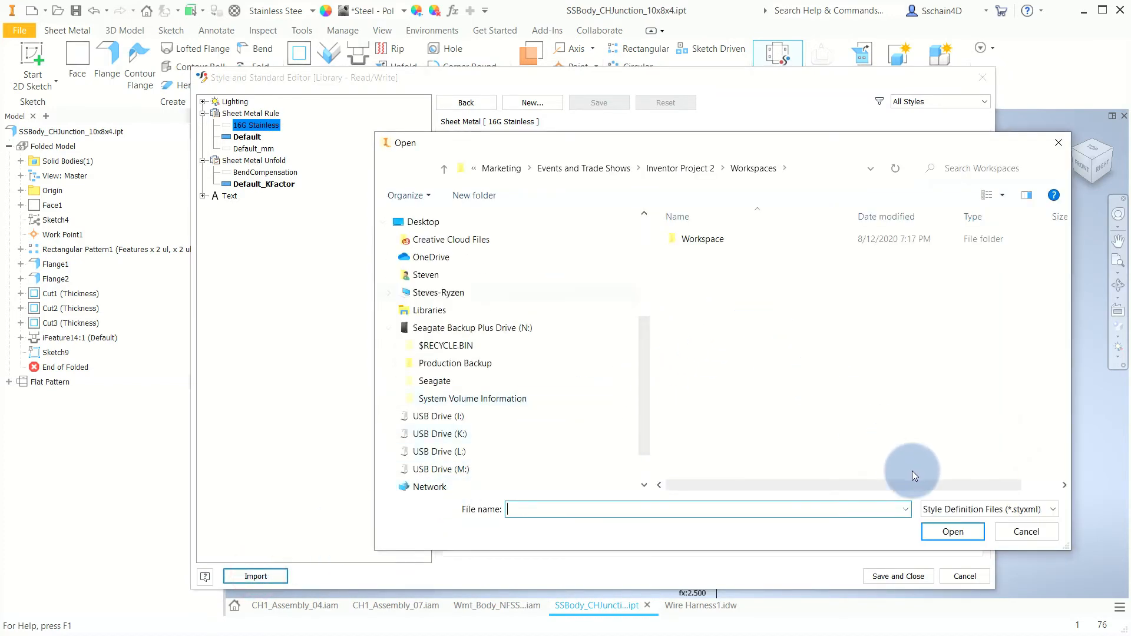
pyautogui.click(945, 510)
pyautogui.click(947, 532)
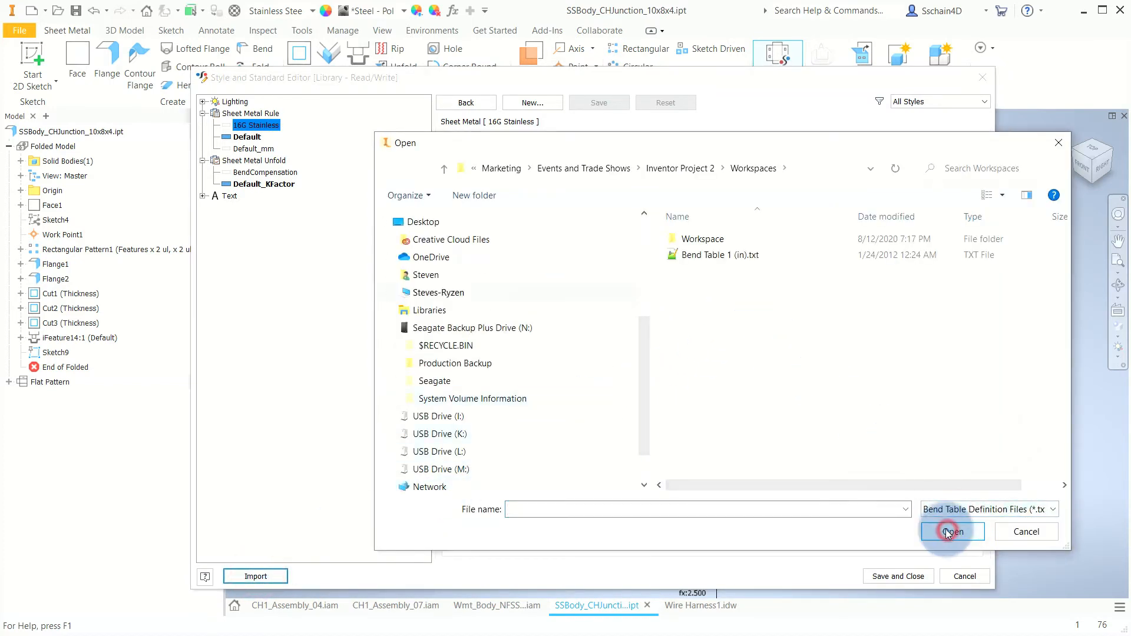
pyautogui.click(698, 255)
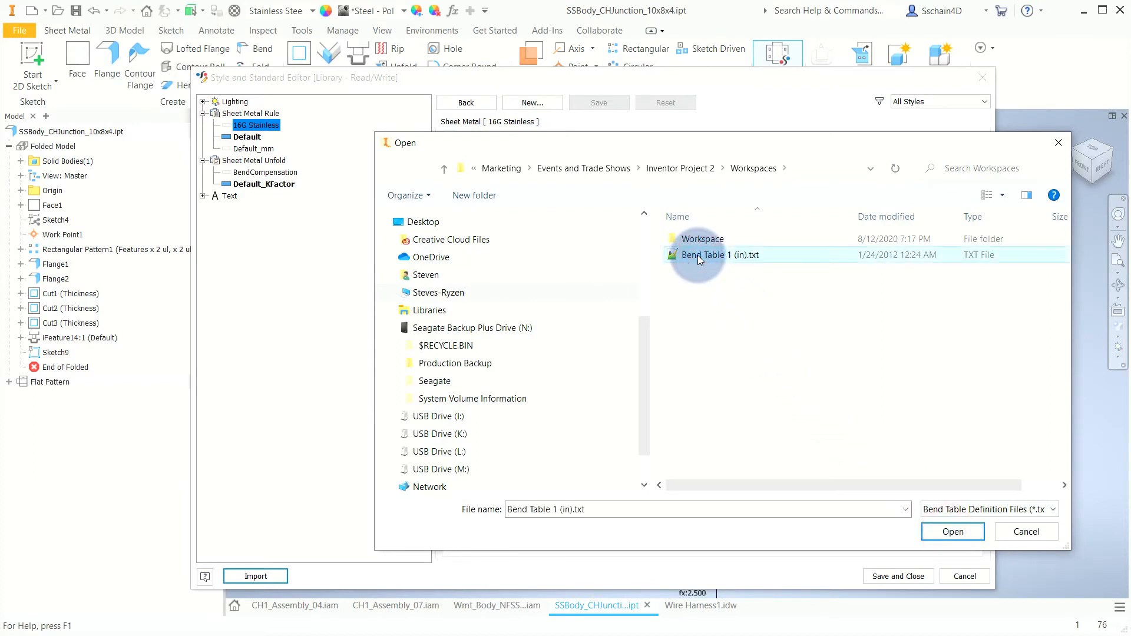
pyautogui.click(954, 535)
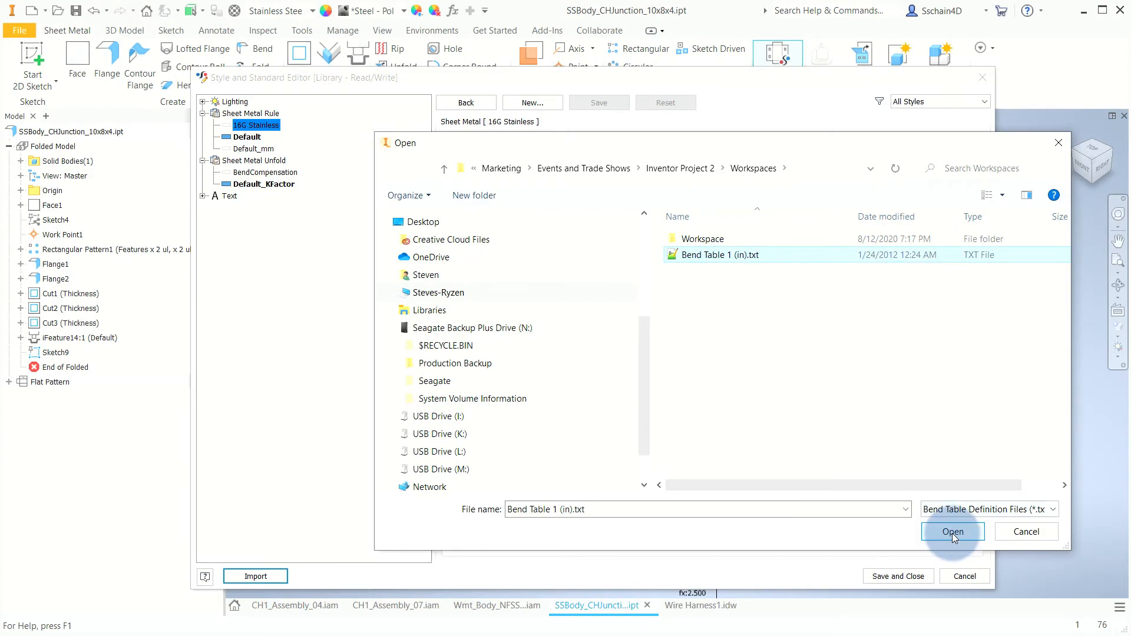
pyautogui.click(953, 533)
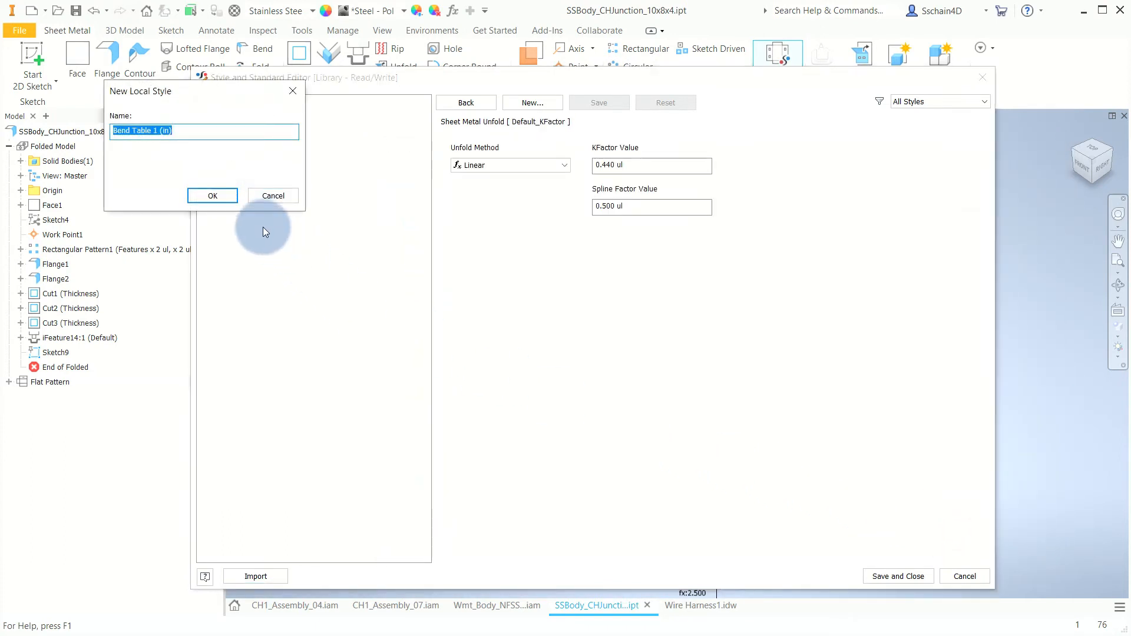
pyautogui.click(224, 196)
pyautogui.click(644, 305)
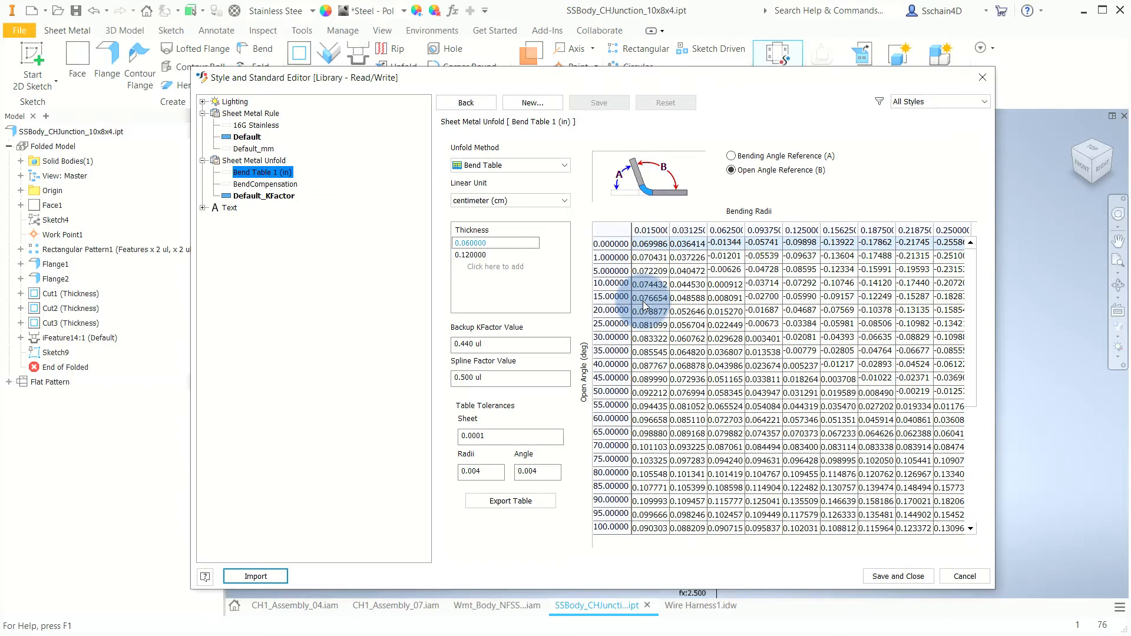
pyautogui.click(889, 575)
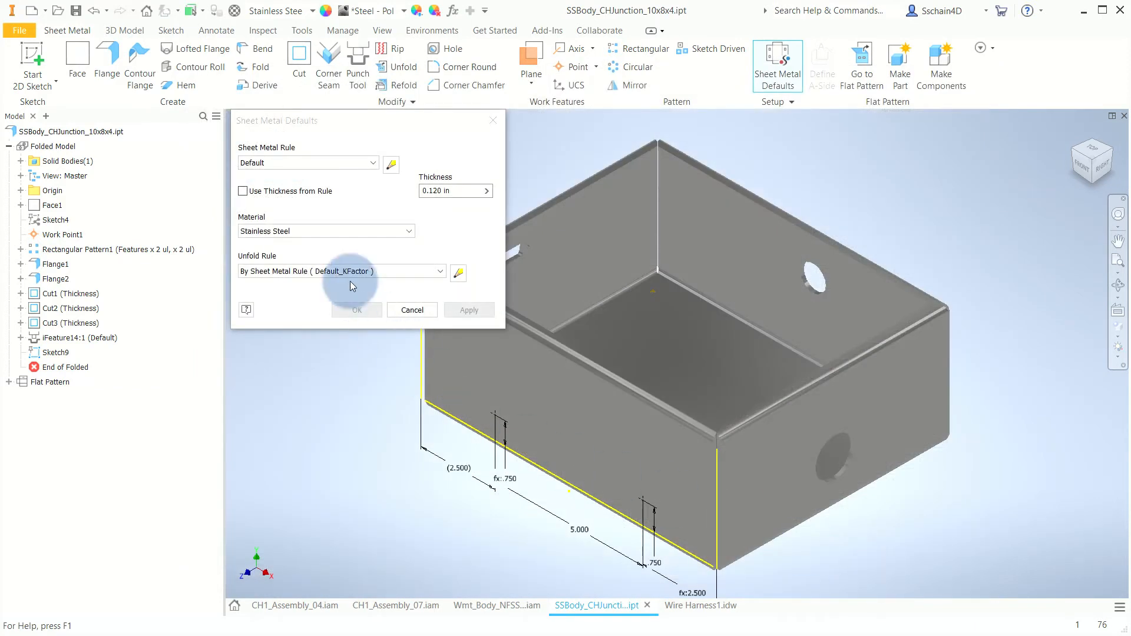
# Apply the 16G Stainless sheet metal rule to the junction box body, with the thickness taken from the rule
pyautogui.click(287, 165)
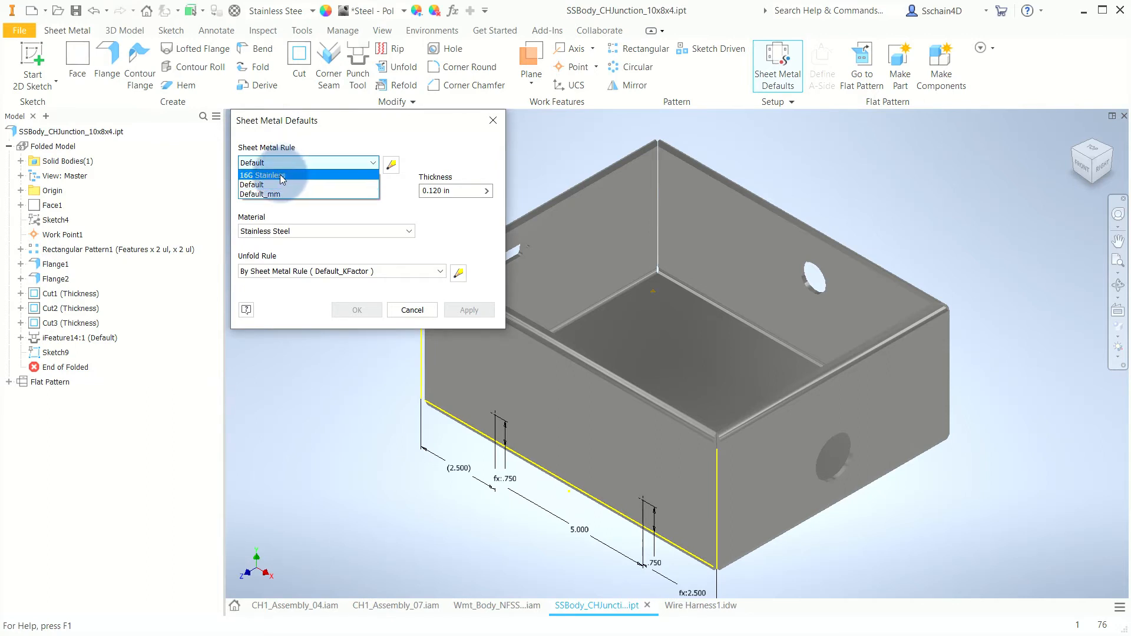
pyautogui.click(281, 176)
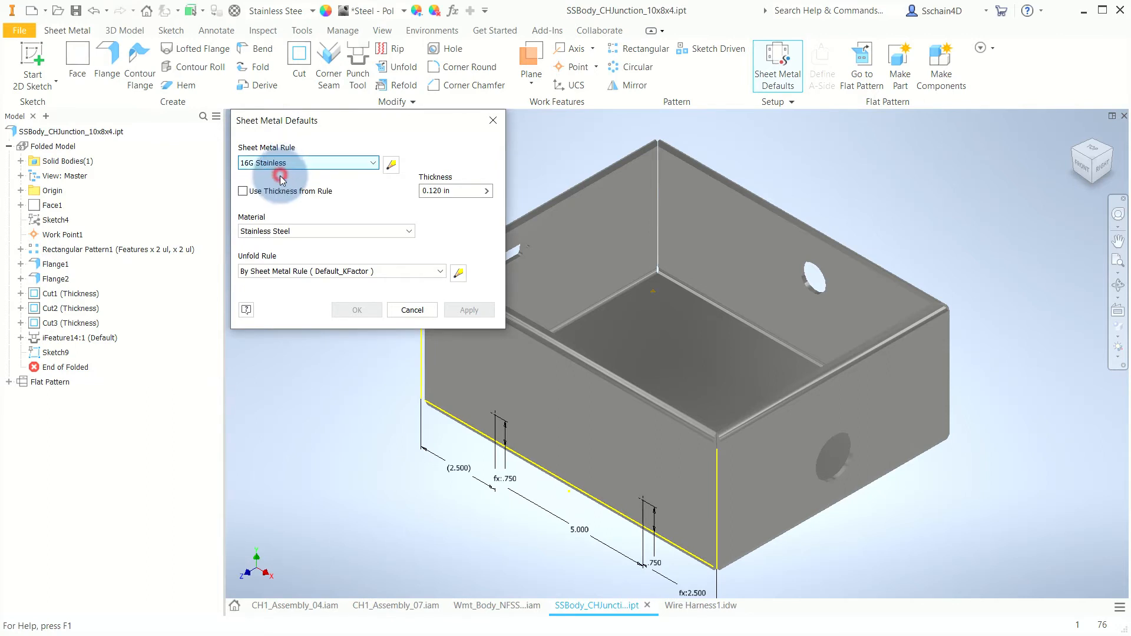
pyautogui.click(242, 192)
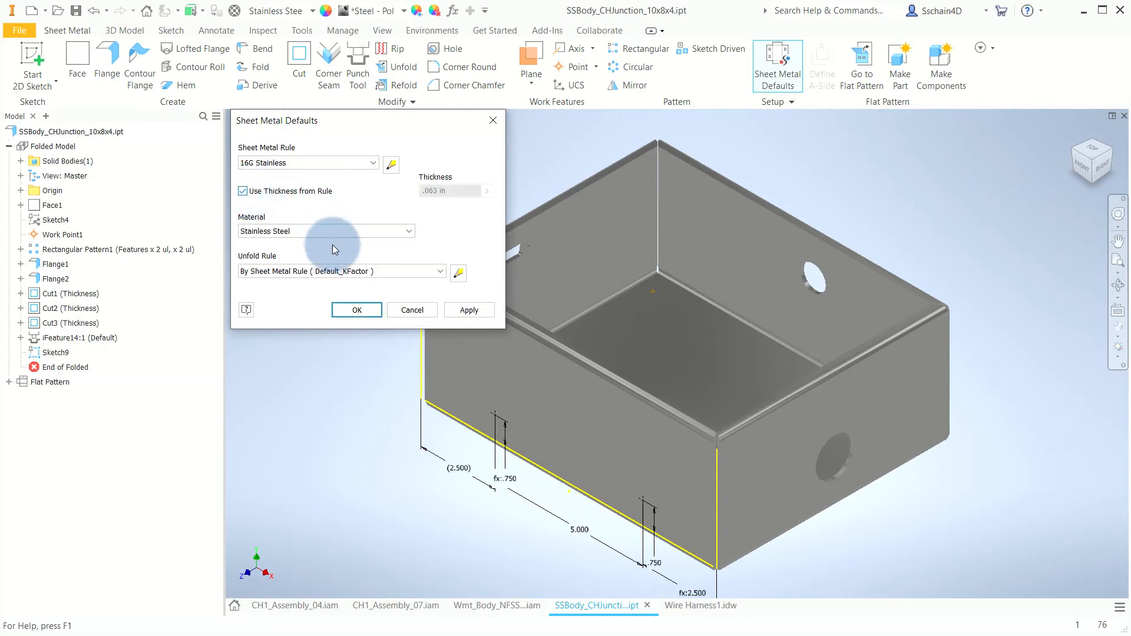
pyautogui.click(356, 312)
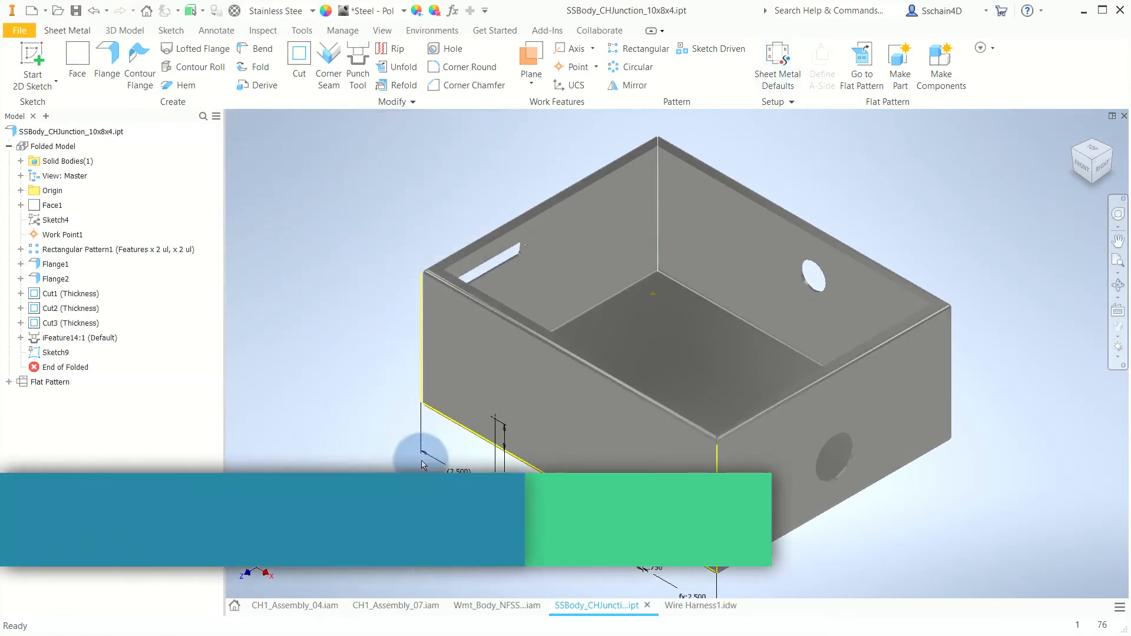
# Switch to the Wmt_Body_NFSSJunction_10x8x4 assembly, then open Wmt_Body_NFSSJunction_10x8x4_Weldment.iam from the Components\JunctionBox folder and update it
pyautogui.click(497, 604)
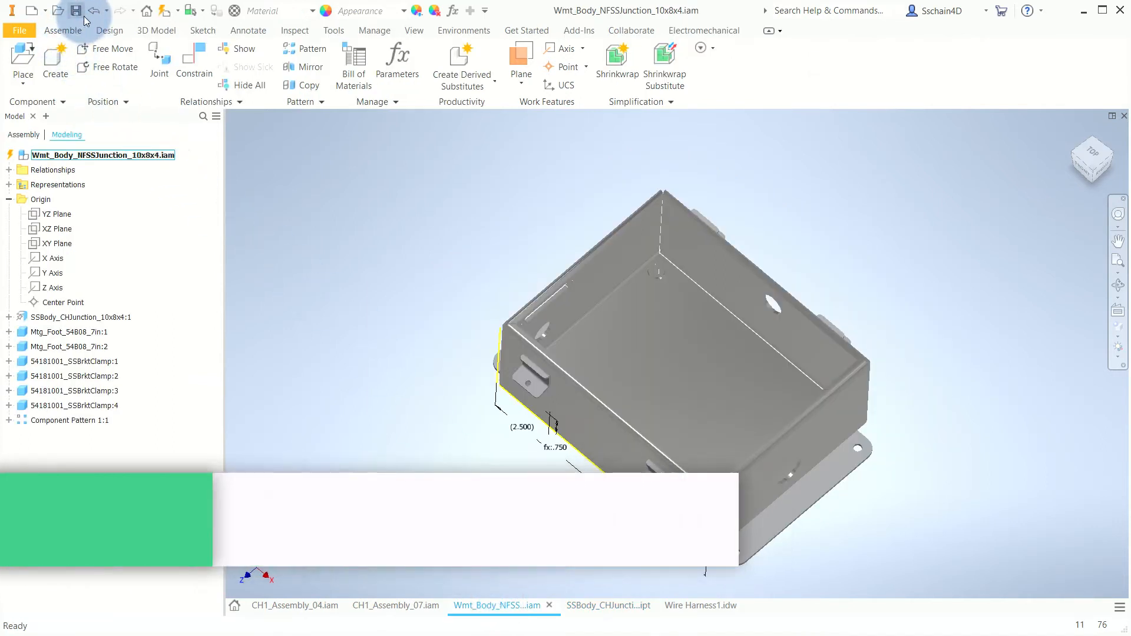
pyautogui.click(59, 12)
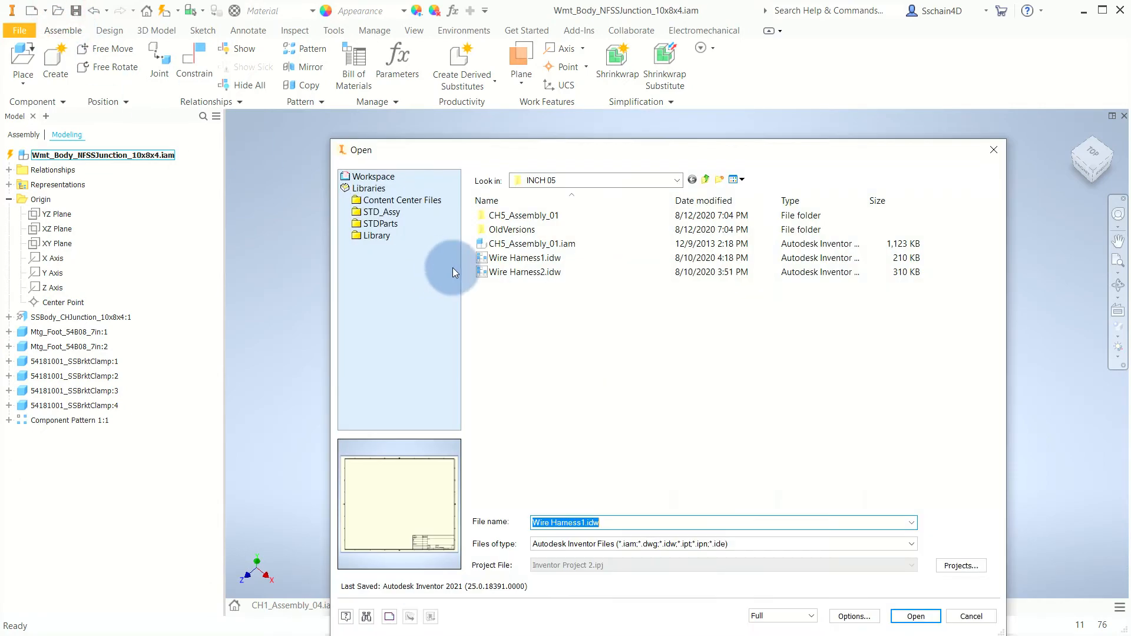
pyautogui.click(692, 180)
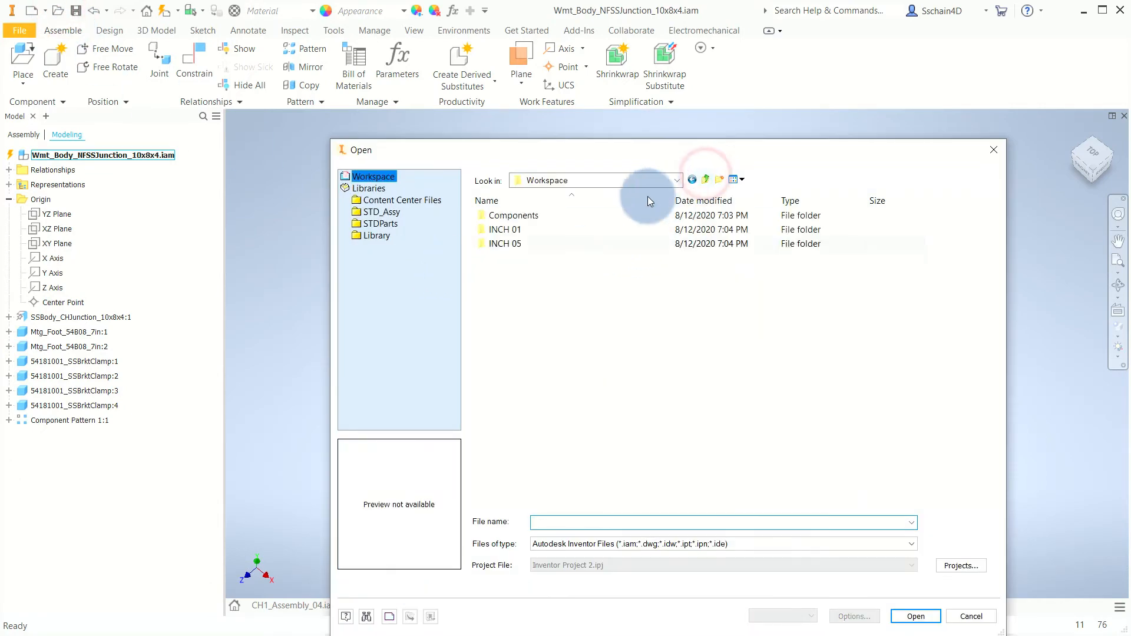
pyautogui.click(504, 244)
pyautogui.doubleClick(498, 215)
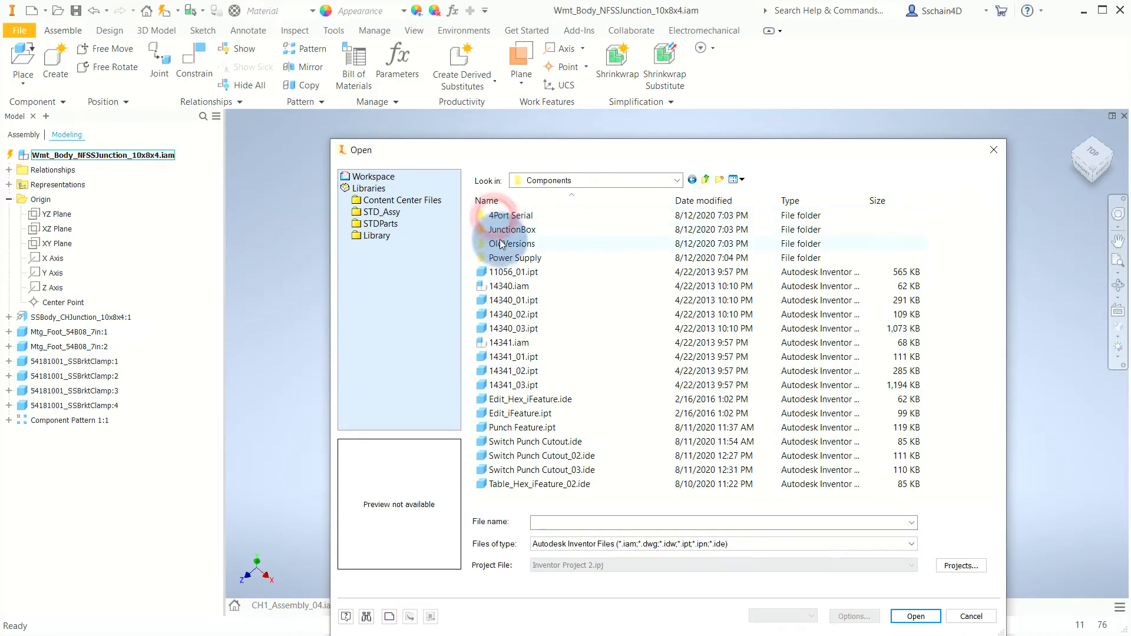
pyautogui.doubleClick(500, 229)
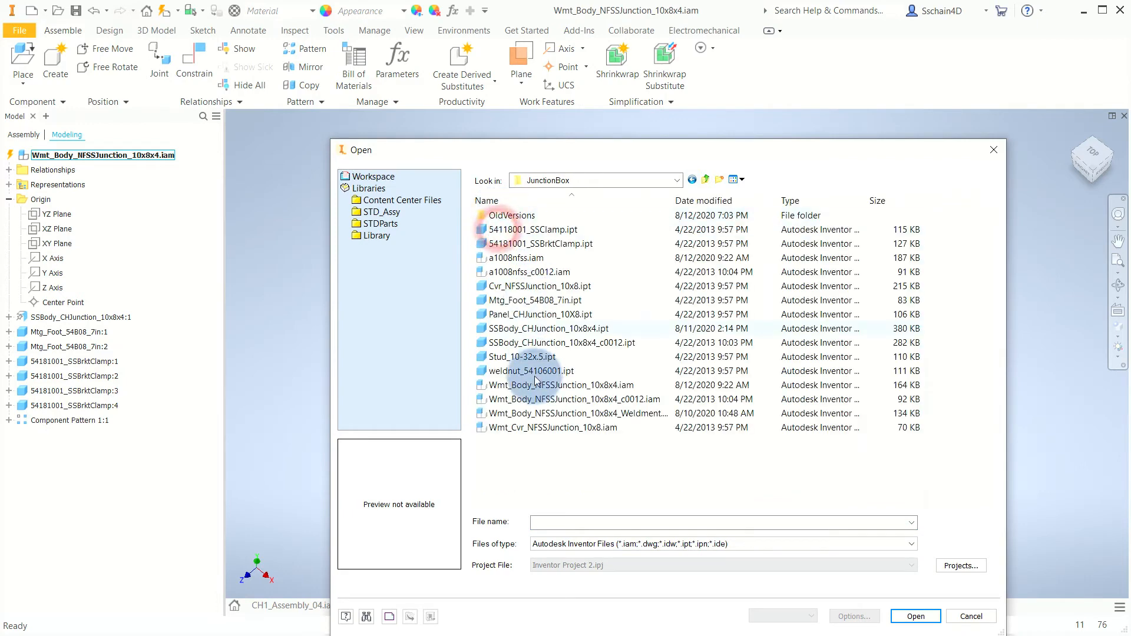
pyautogui.doubleClick(543, 415)
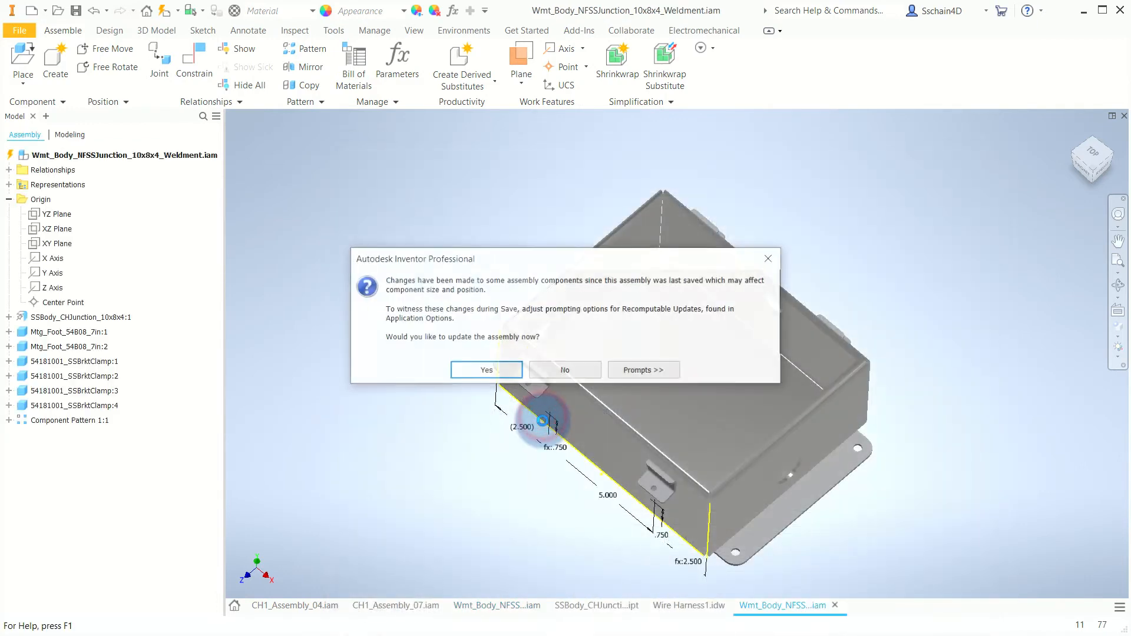
pyautogui.click(485, 371)
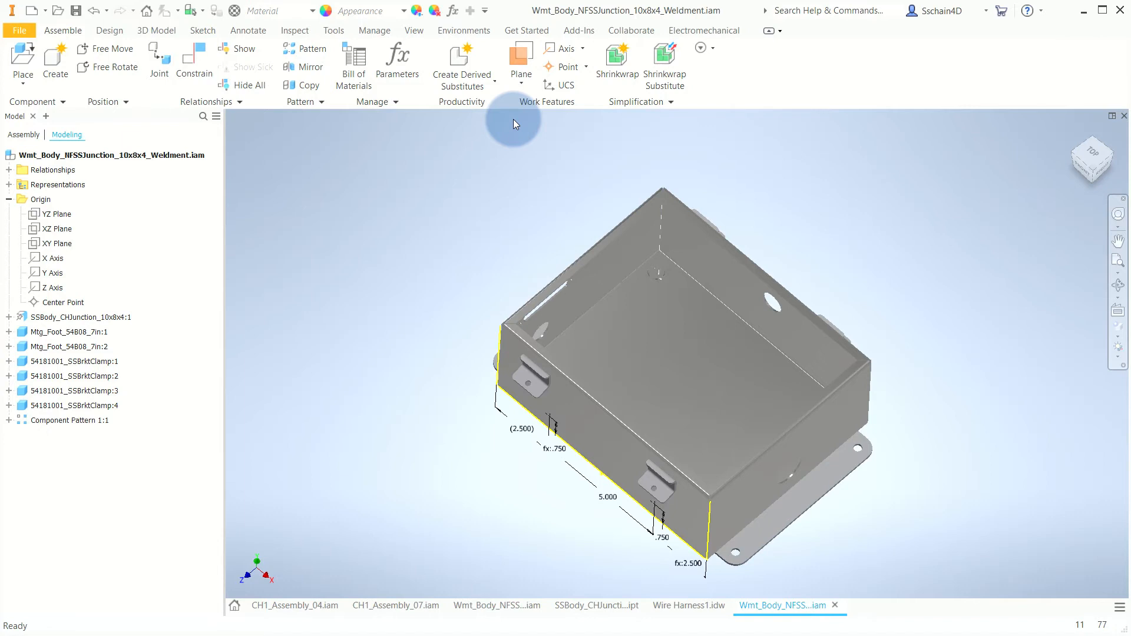
# Convert the assembly to an ANSI weldment with Aluminum 6061, Welded as the bead material and an Inseparable BOM structure
pyautogui.click(463, 31)
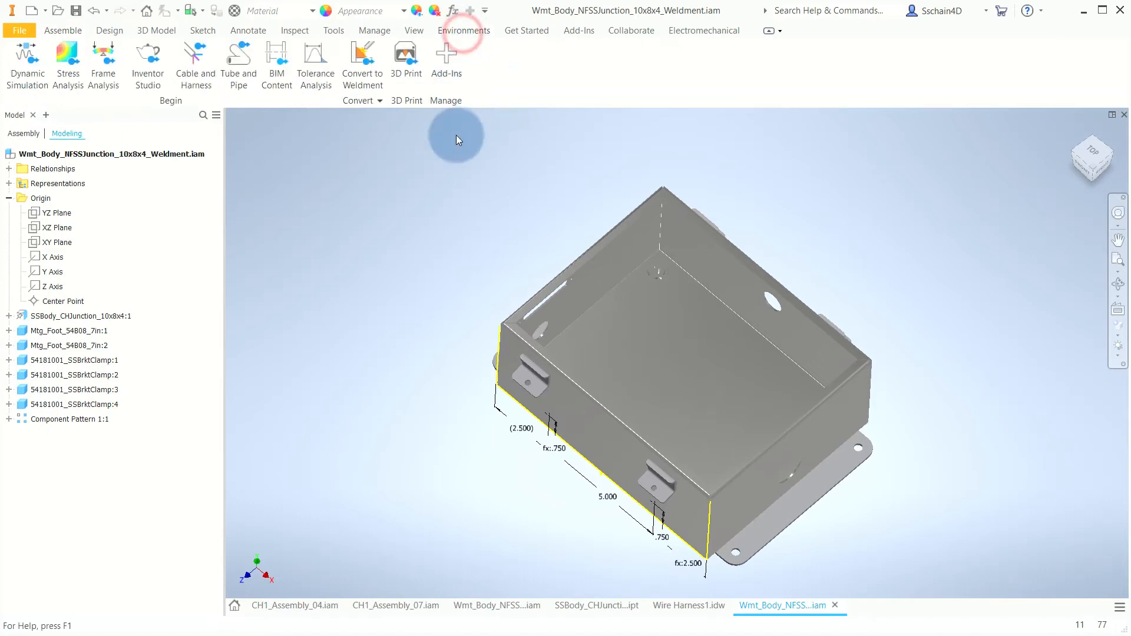
pyautogui.click(360, 59)
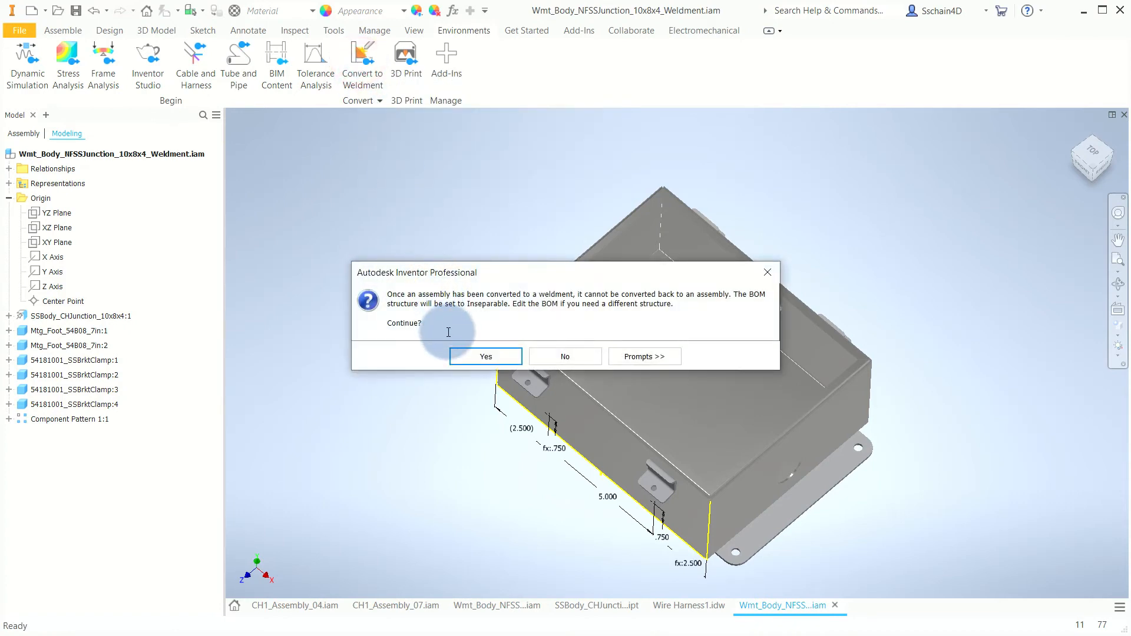
pyautogui.click(477, 357)
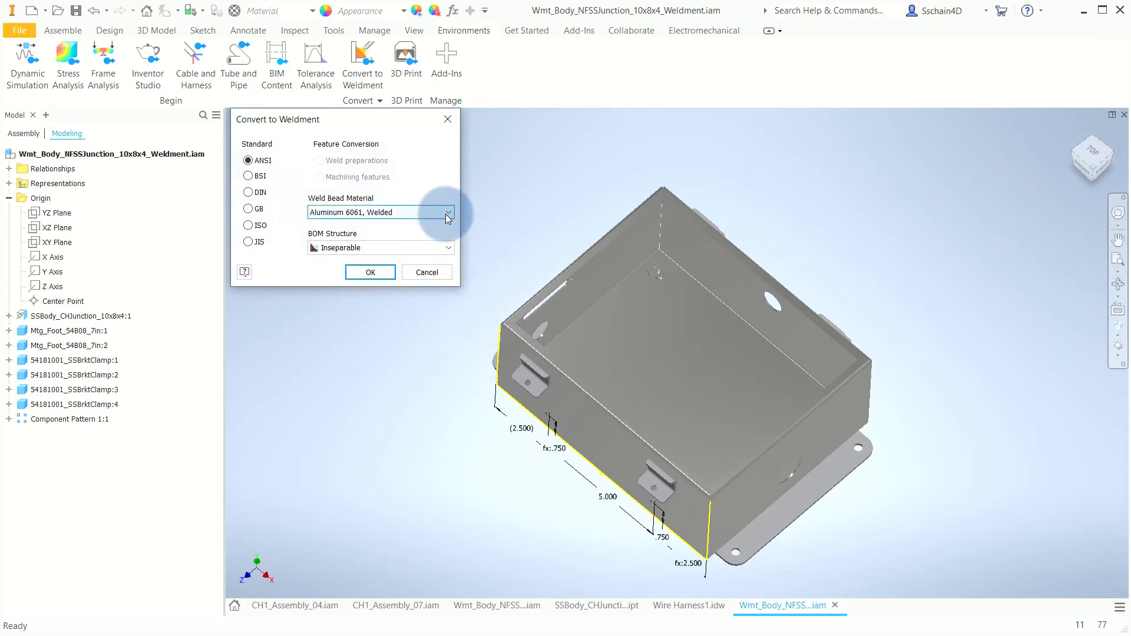
pyautogui.click(371, 273)
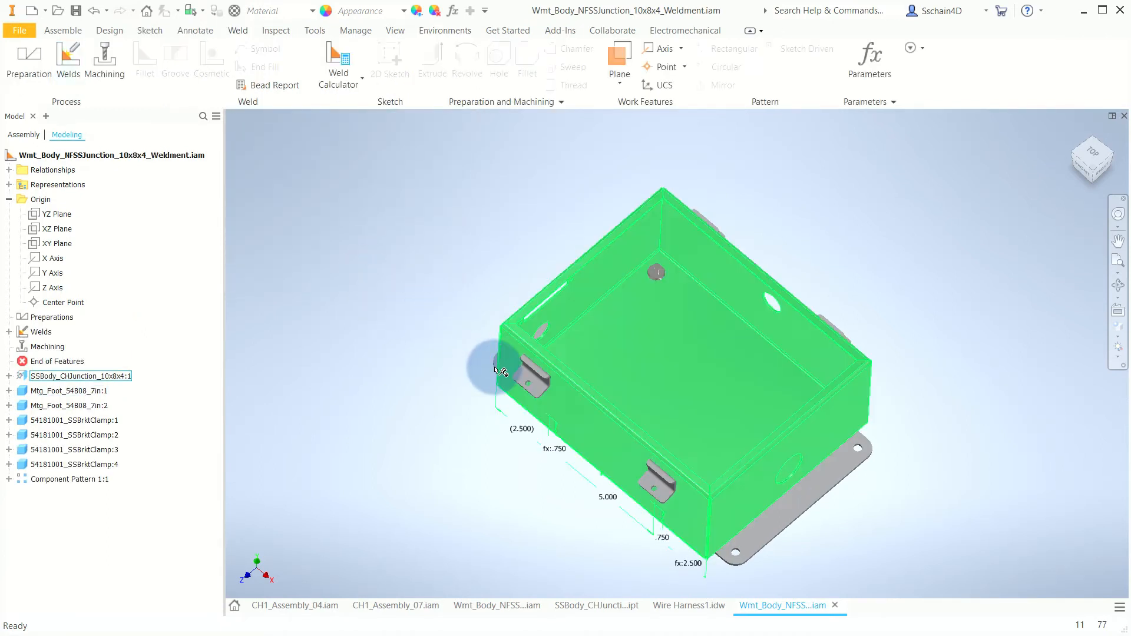
# Start a groove weld with chained faces and select the edge faces along the box's front corner seam as the first face set
pyautogui.keyDown('shift'); pyautogui.moveTo(496, 366); pyautogui.dragTo(517, 329, button='middle'); pyautogui.keyUp('shift')
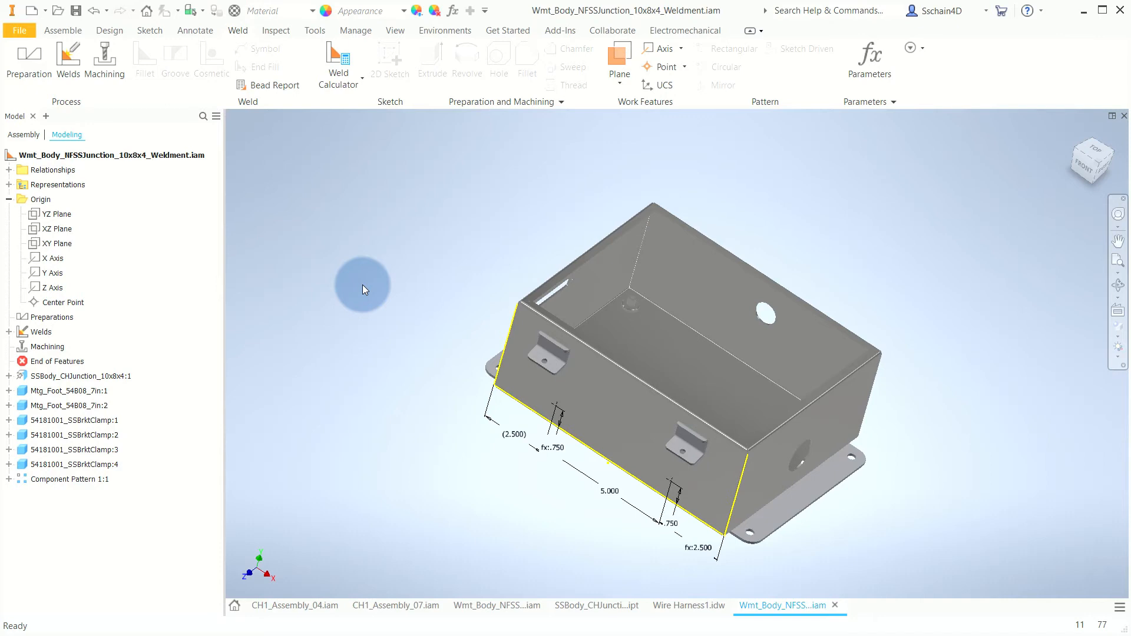
pyautogui.click(75, 68)
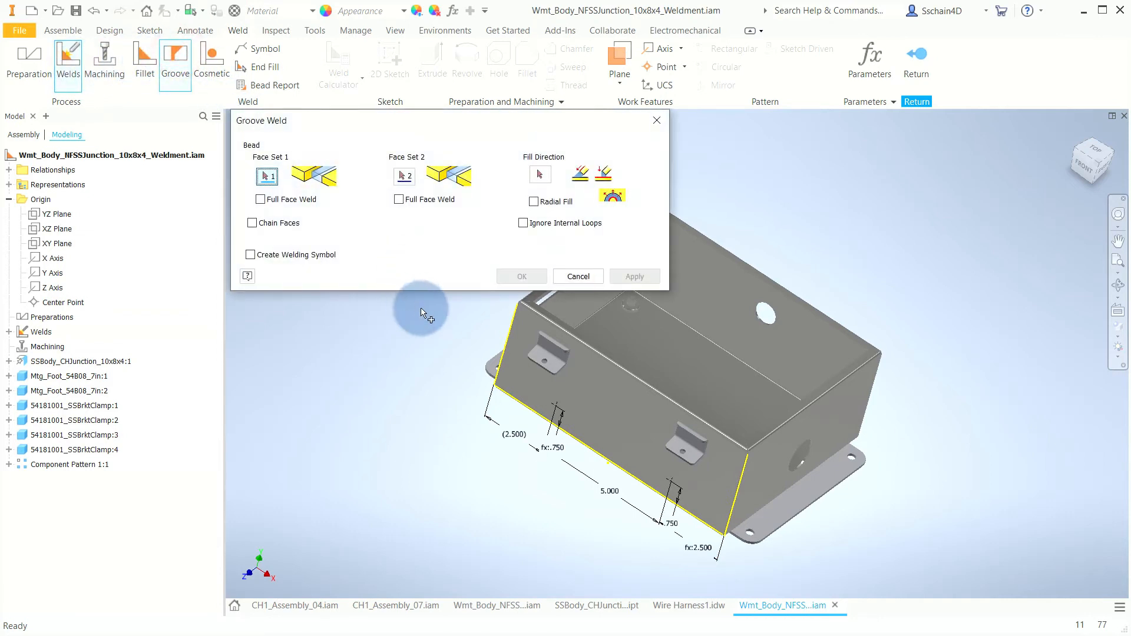
pyautogui.click(516, 310)
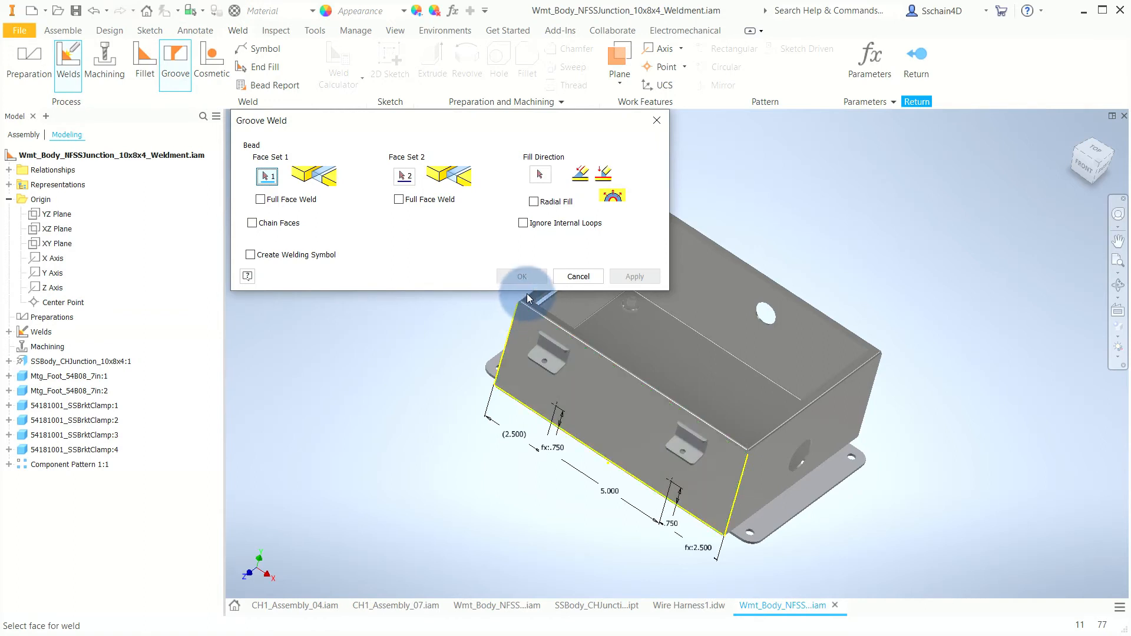
pyautogui.click(252, 223)
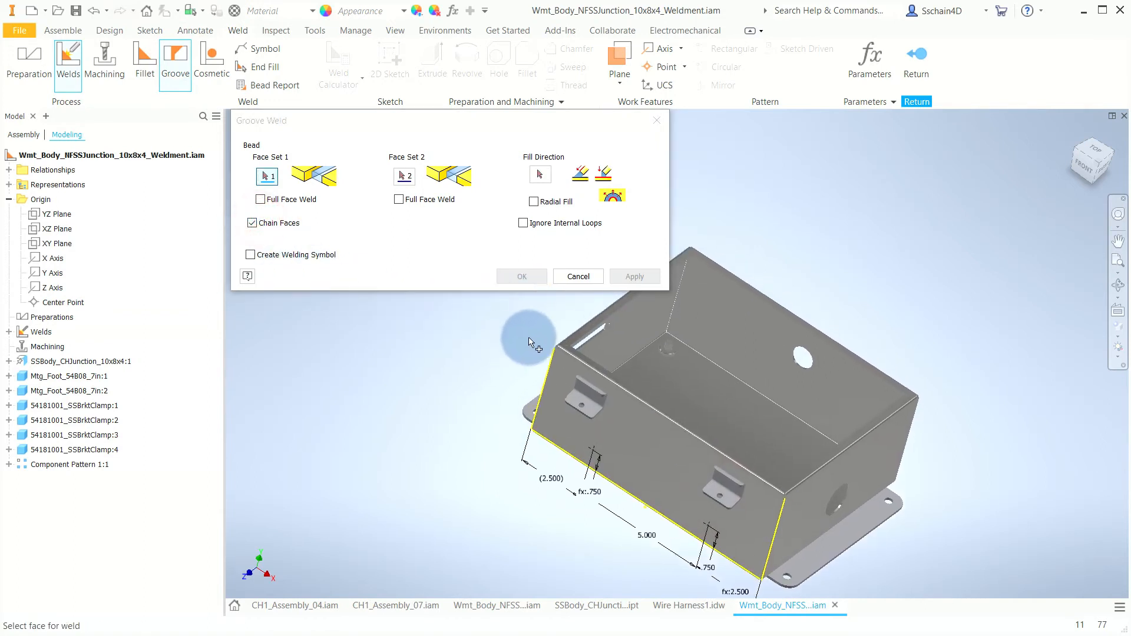
pyautogui.scroll(4, 557, 345)
pyautogui.scroll(5, 554, 345)
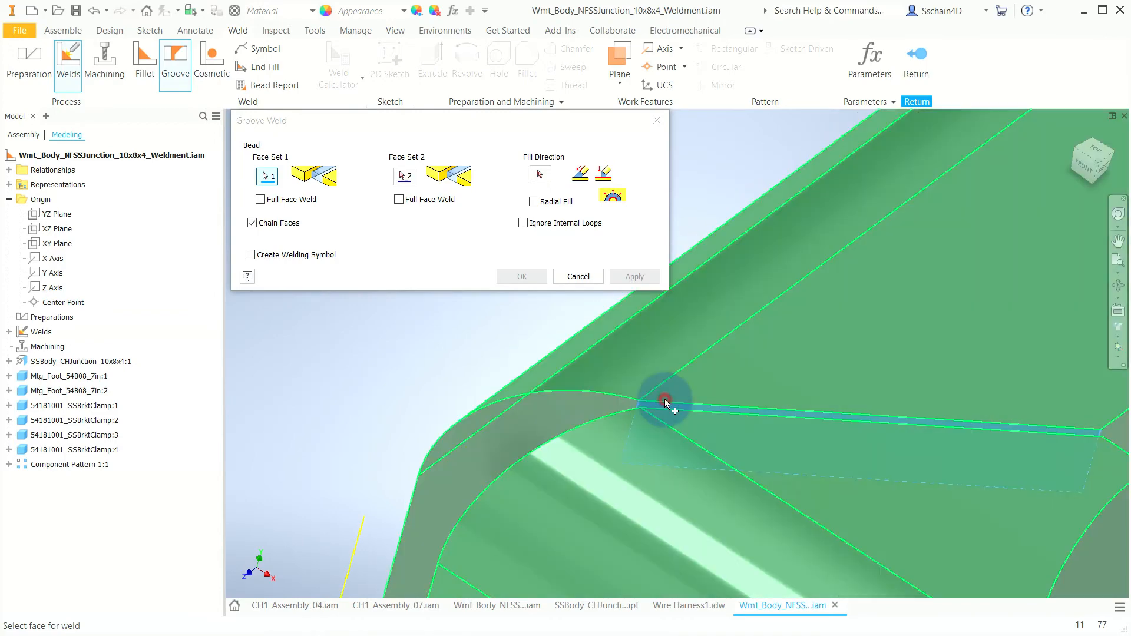
pyautogui.click(665, 400)
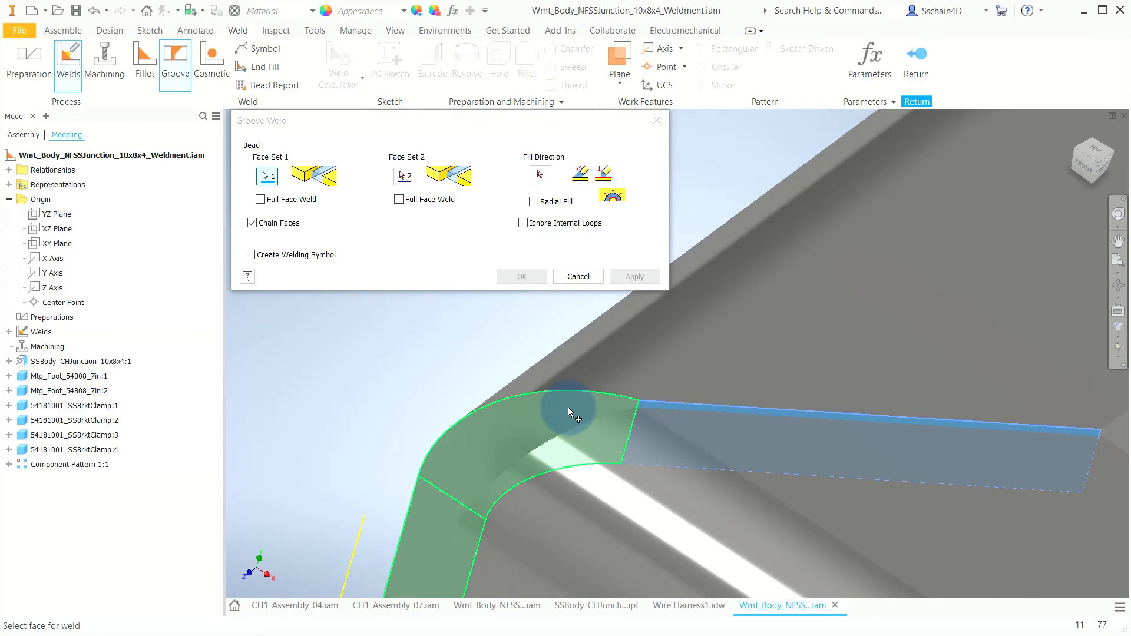
pyautogui.scroll(-5, 568, 407)
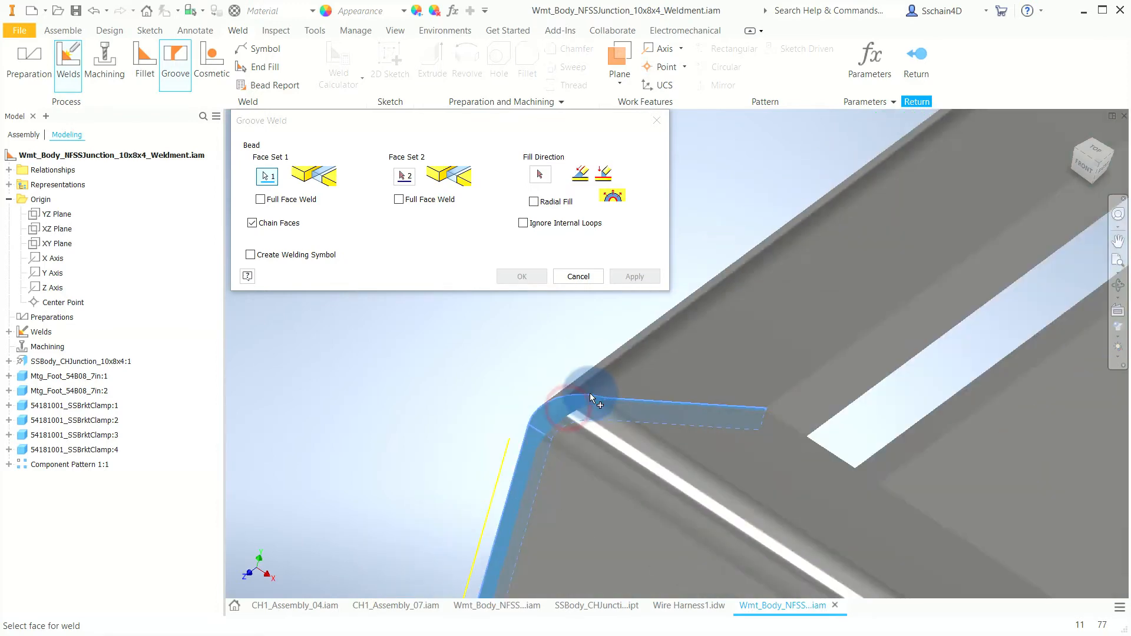
pyautogui.moveTo(533, 467); pyautogui.dragTo(735, 218, button='middle')
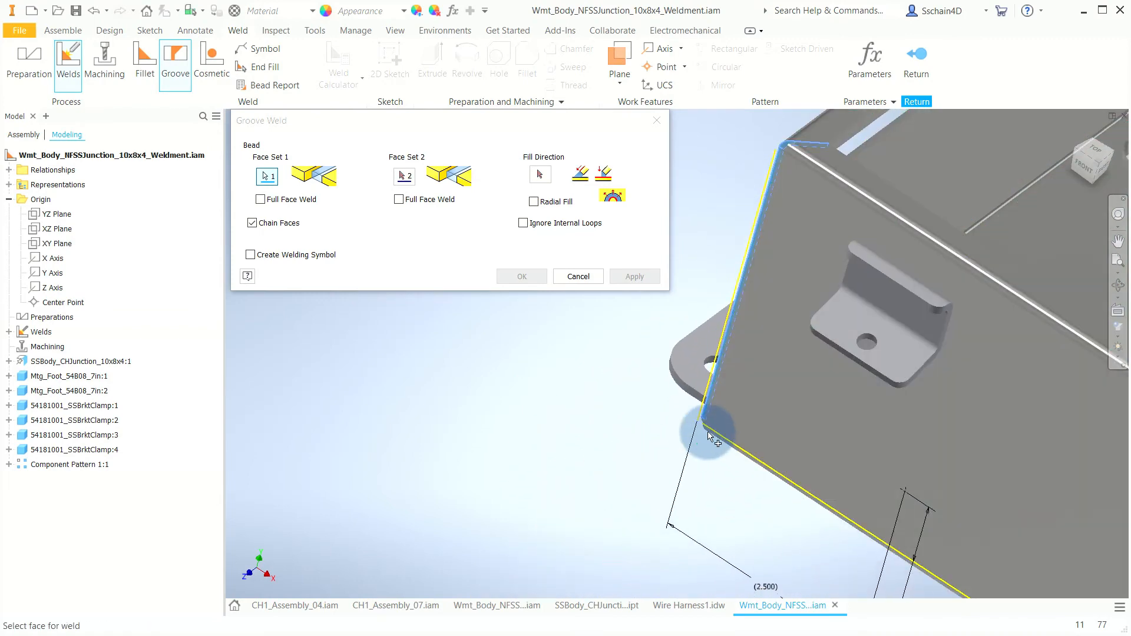
pyautogui.scroll(5, 705, 430)
pyautogui.click(666, 307)
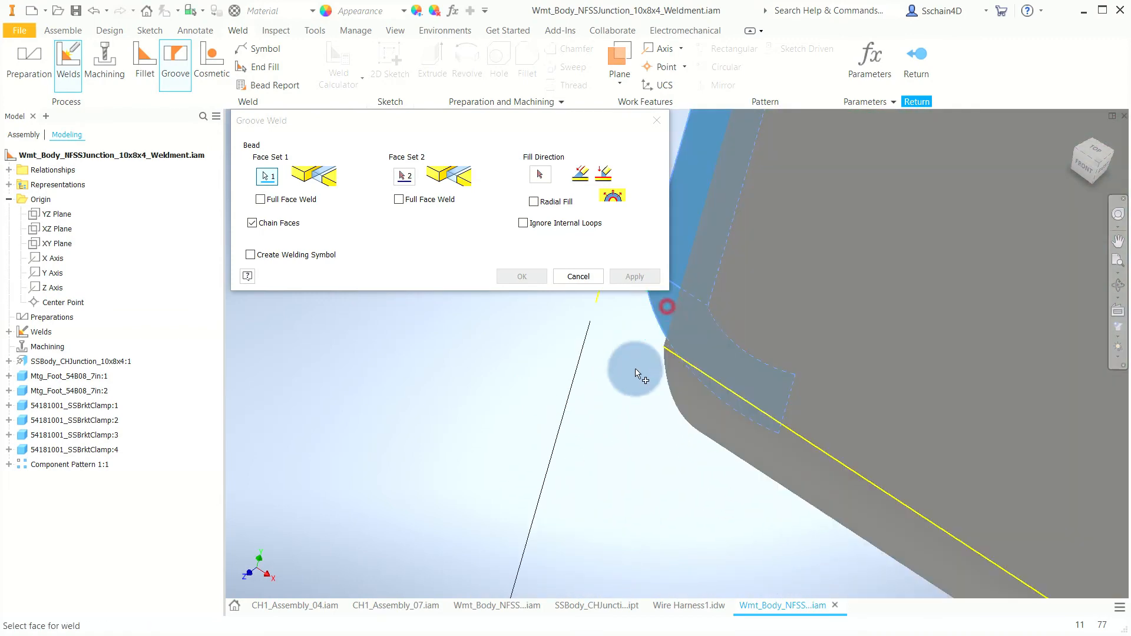
# Complete the groove weld's first face set with the narrow edge face at the upper end of the corner seam
pyautogui.keyDown('shift'); pyautogui.moveTo(616, 466); pyautogui.dragTo(680, 316, button='middle'); pyautogui.keyUp('shift')
pyautogui.scroll(3, 682, 307)
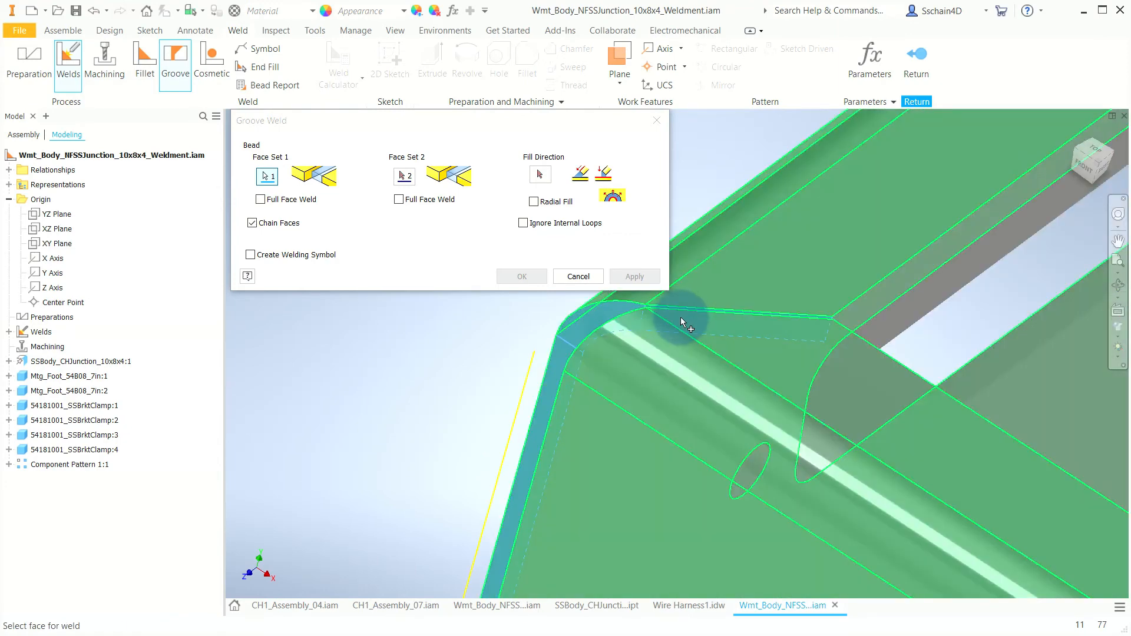
pyautogui.click(680, 317)
pyautogui.scroll(-3, 672, 333)
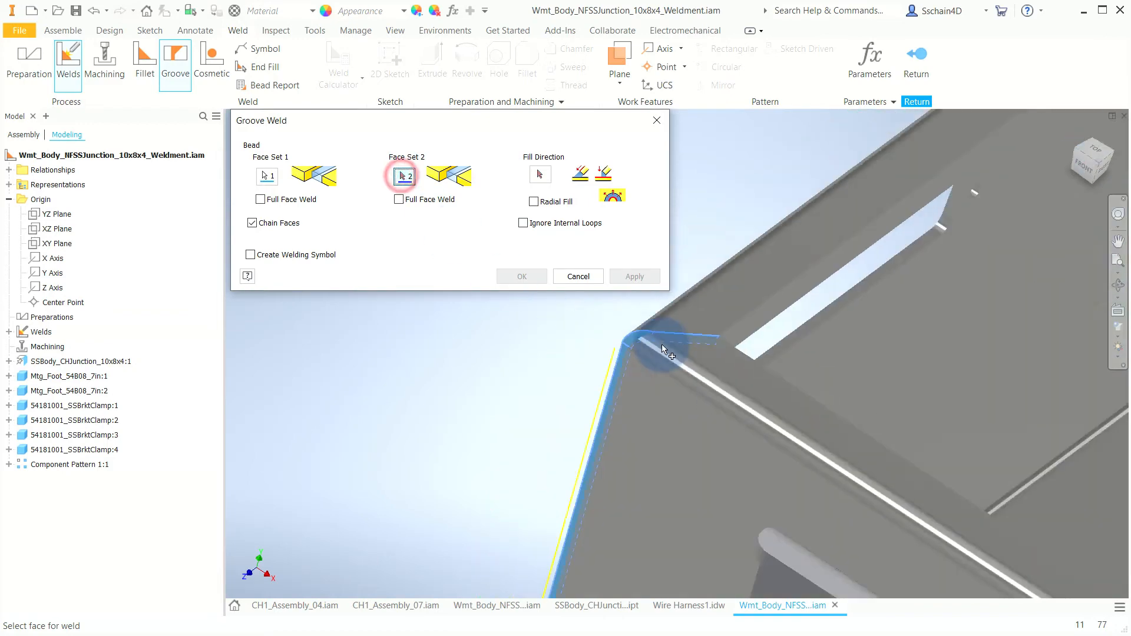
# Select the adjoining flange's edge faces along the same corner seam, including the curved ends, as the groove weld's second face set
pyautogui.scroll(-5, 648, 368)
pyautogui.keyDown('shift'); pyautogui.moveTo(631, 391); pyautogui.dragTo(834, 420, button='middle'); pyautogui.keyUp('shift')
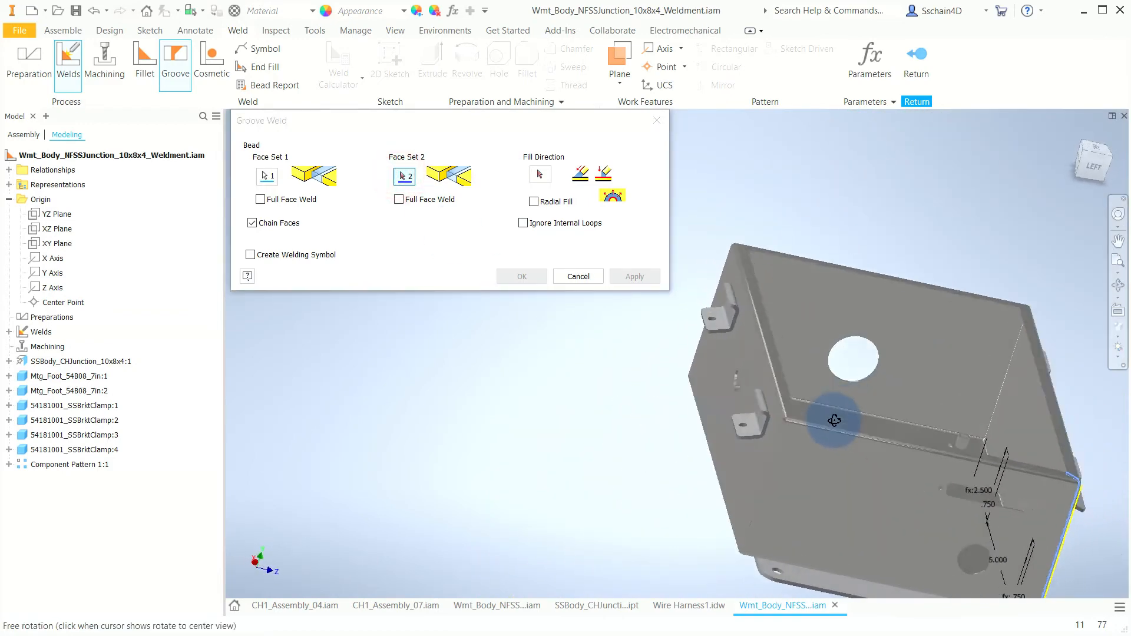
pyautogui.scroll(5, 1033, 551)
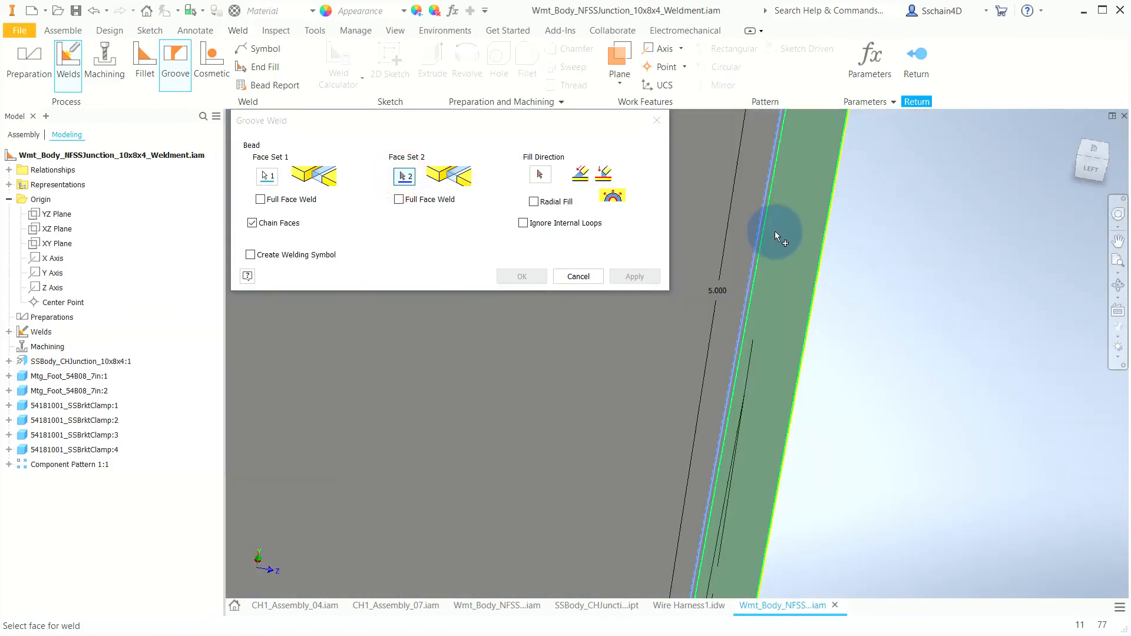
pyautogui.moveTo(776, 231); pyautogui.dragTo(709, 574, button='middle')
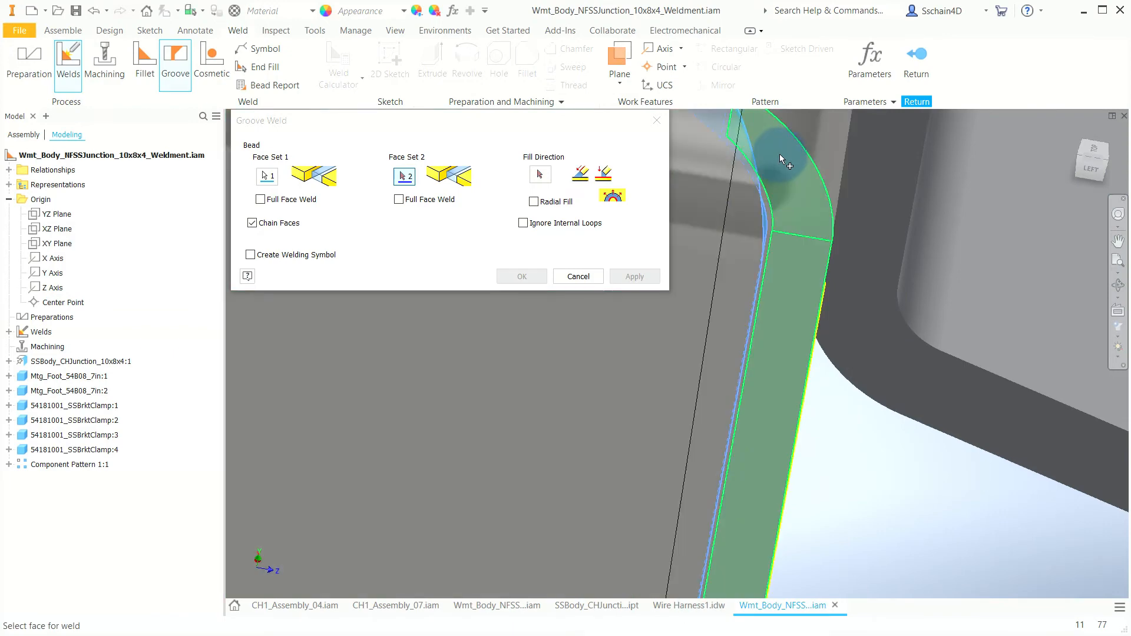
pyautogui.moveTo(780, 154); pyautogui.dragTo(846, 308, button='middle')
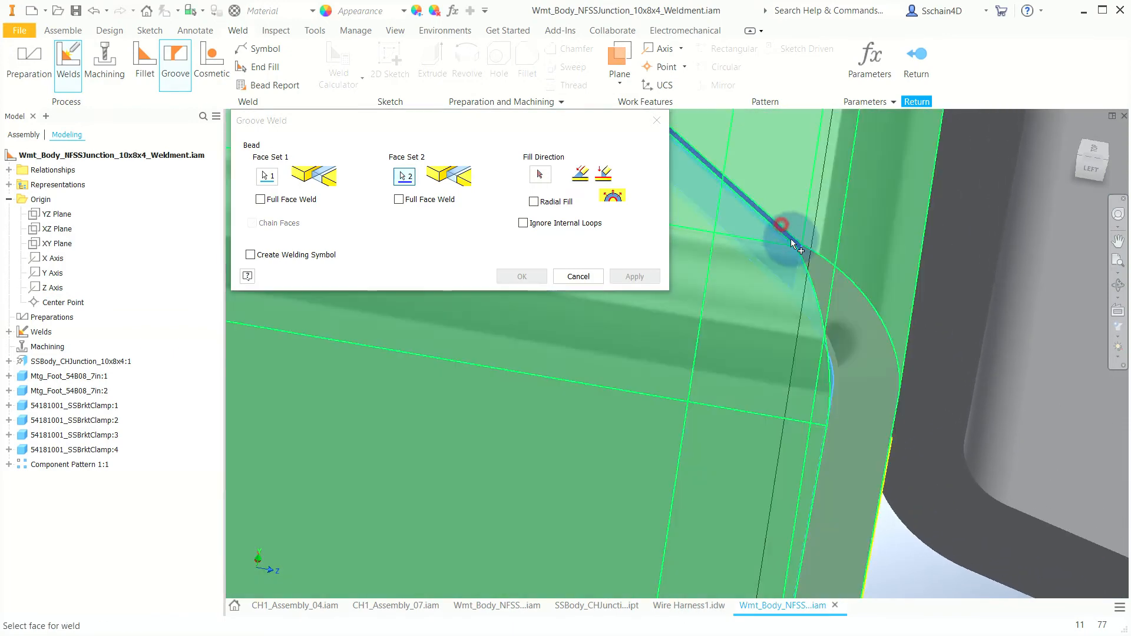
pyautogui.moveTo(791, 239); pyautogui.dragTo(846, 305, button='middle')
pyautogui.click(847, 305)
pyautogui.scroll(-4, 845, 283)
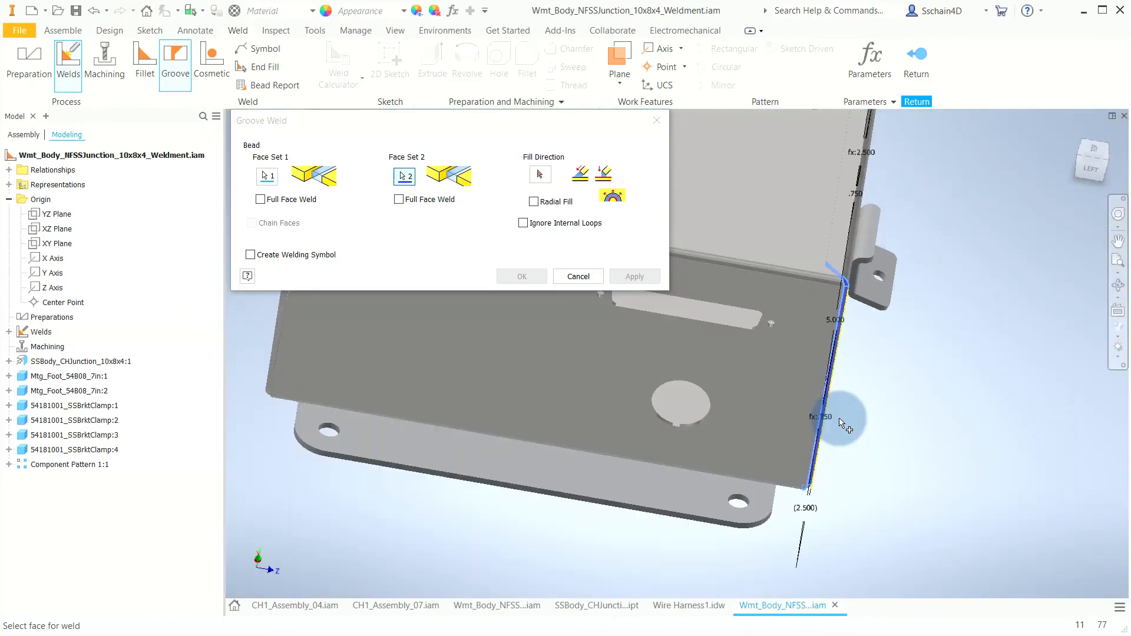
pyautogui.scroll(8, 802, 495)
pyautogui.click(904, 423)
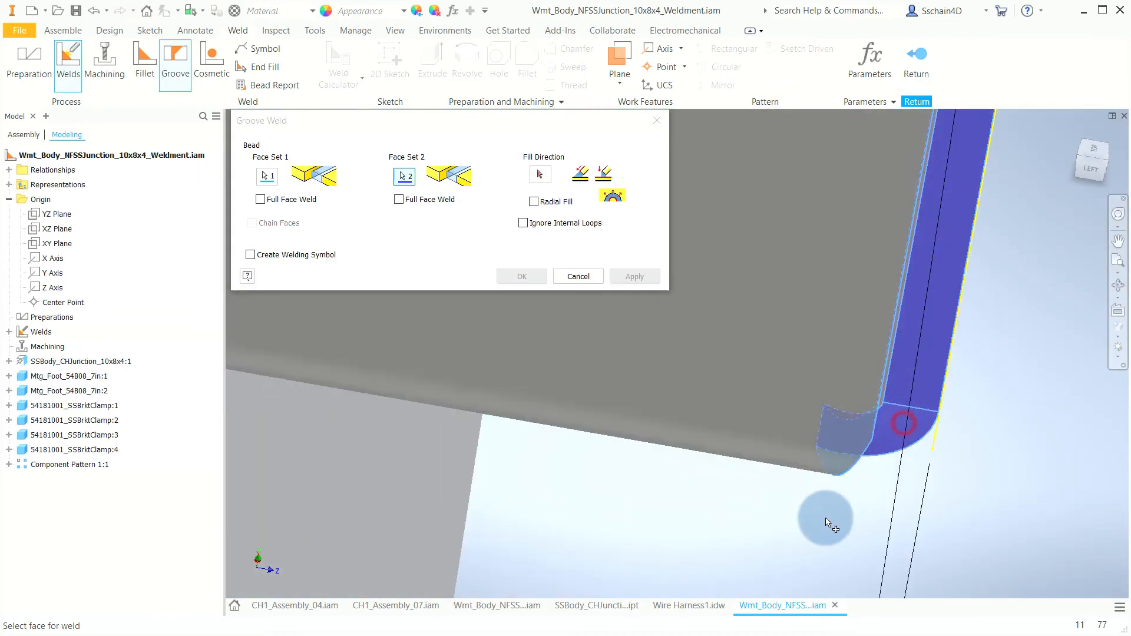
# Enable Full Face Weld for both face sets, create the groove weld without radial fill, and return to the assembly environment
pyautogui.click(274, 200)
pyautogui.click(410, 203)
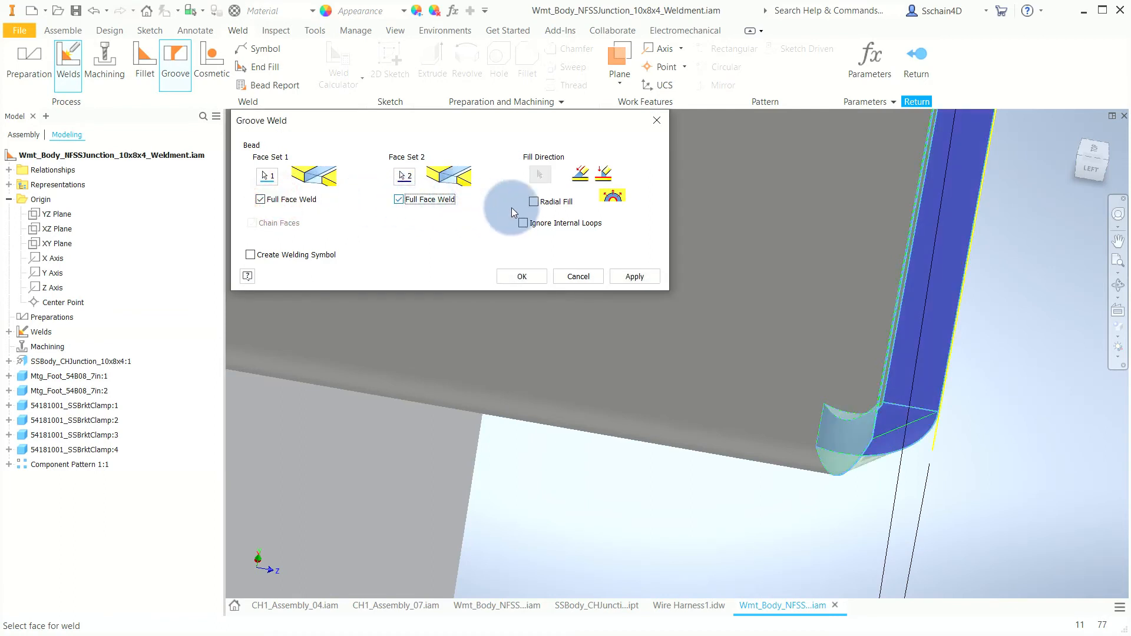
pyautogui.click(534, 203)
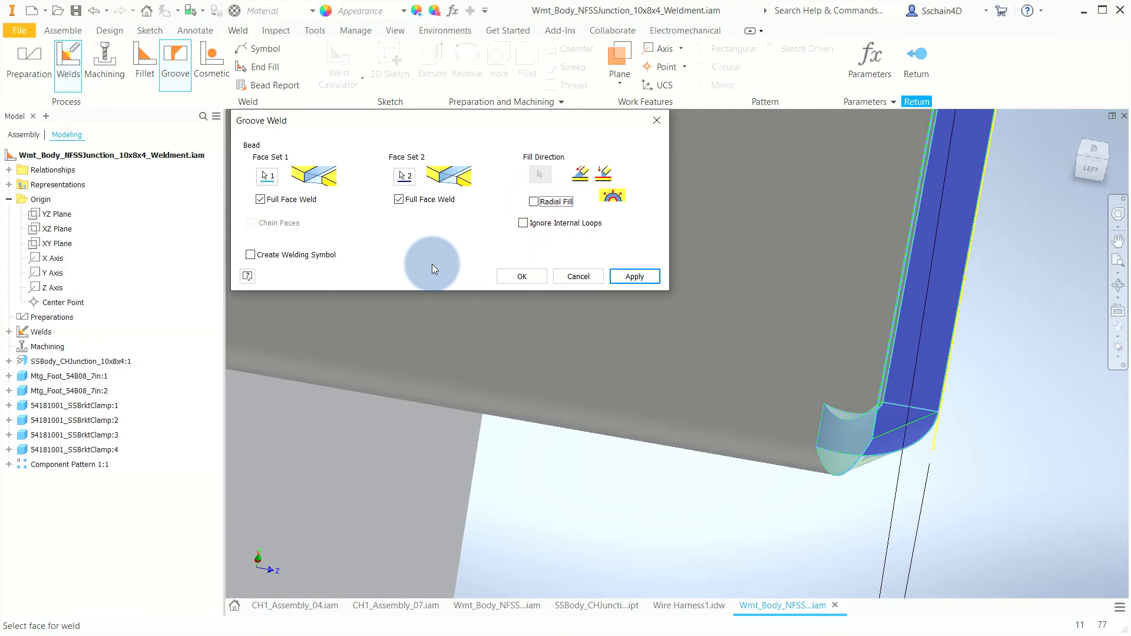
pyautogui.click(515, 278)
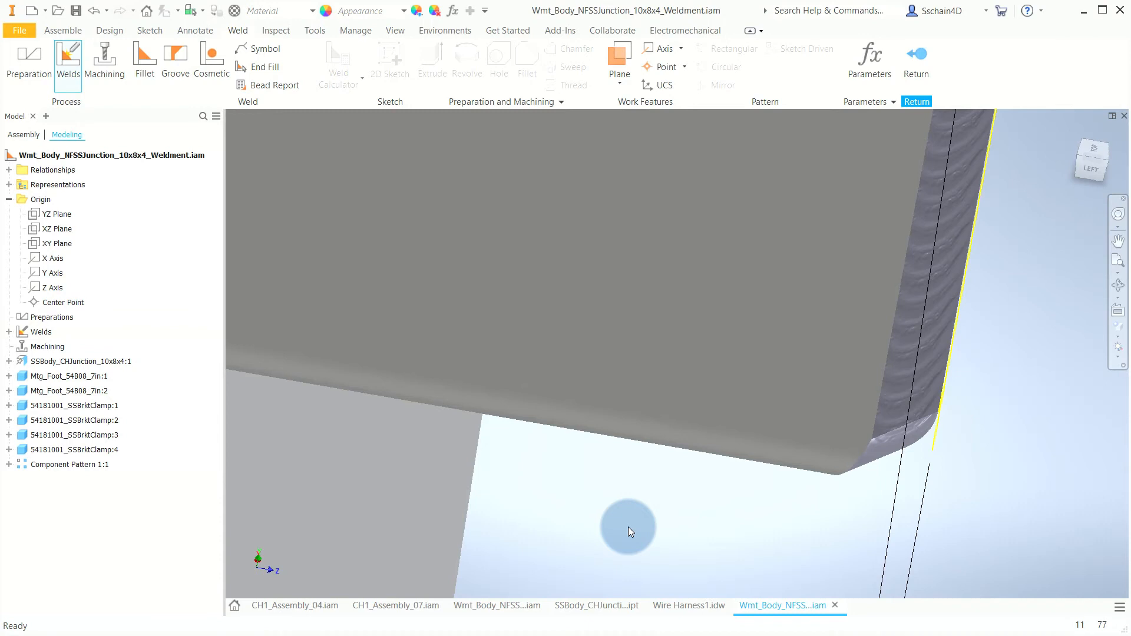
pyautogui.scroll(5, 628, 527)
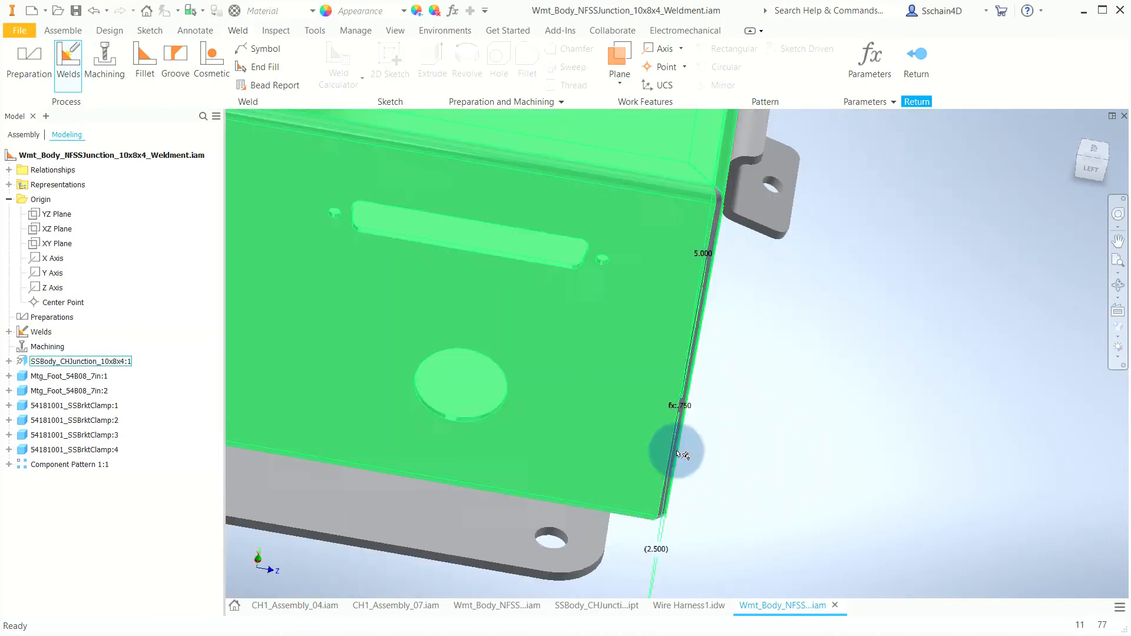
pyautogui.click(916, 53)
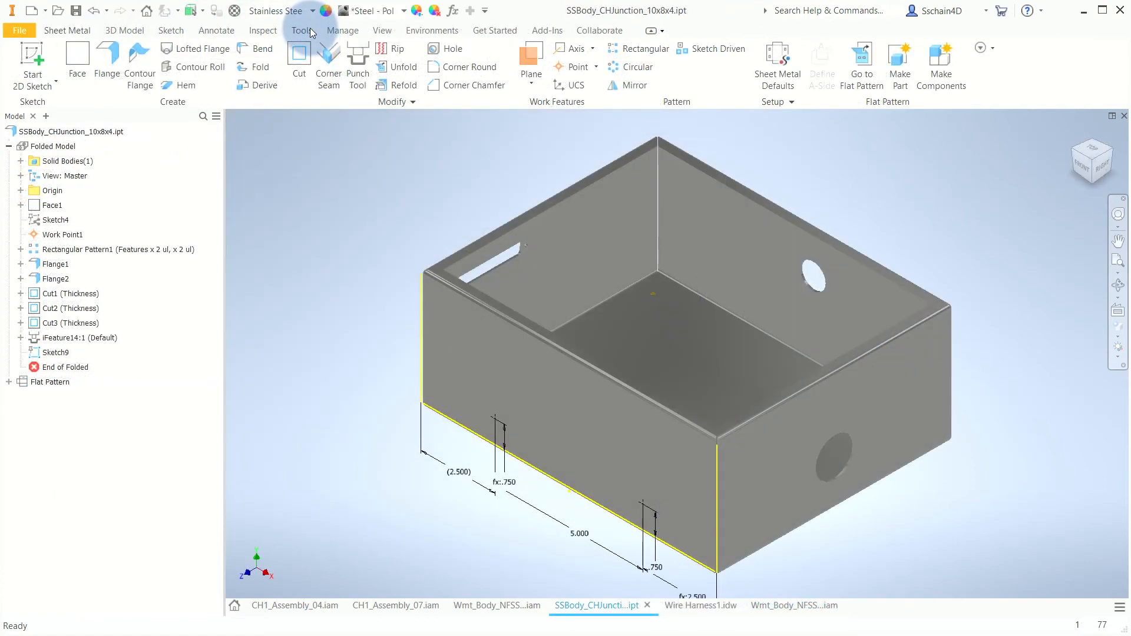
# Check the sheet metal punches root path in the application's iFeature options from the SSBody_CHJunction_10x8x4 part
pyautogui.click(310, 27)
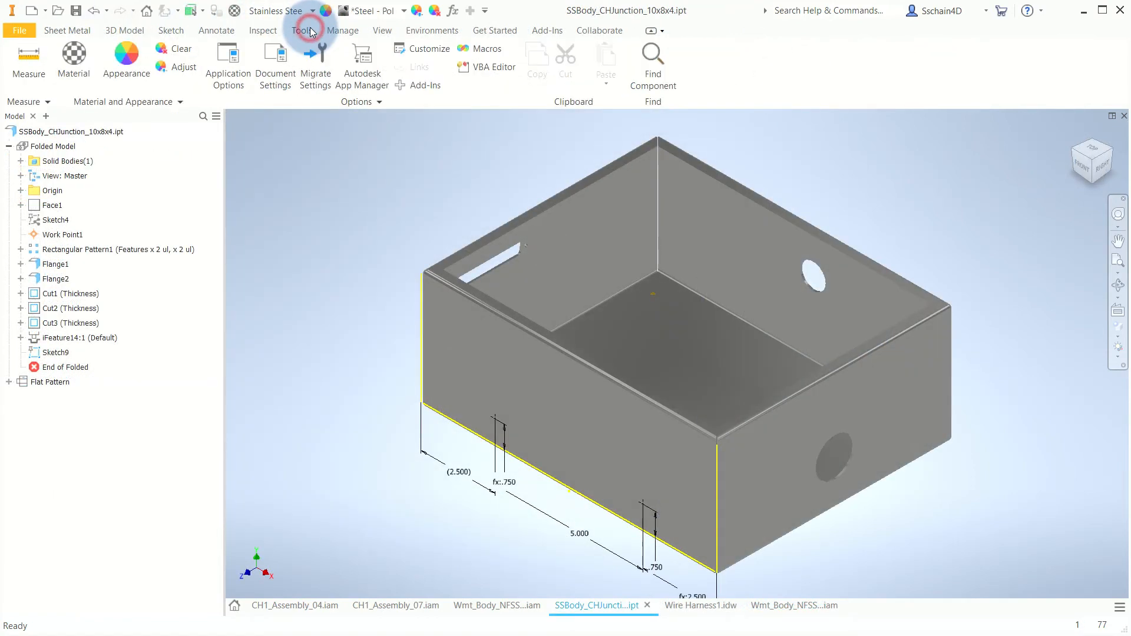
pyautogui.click(228, 56)
pyautogui.moveTo(330, 0); pyautogui.dragTo(419, 61)
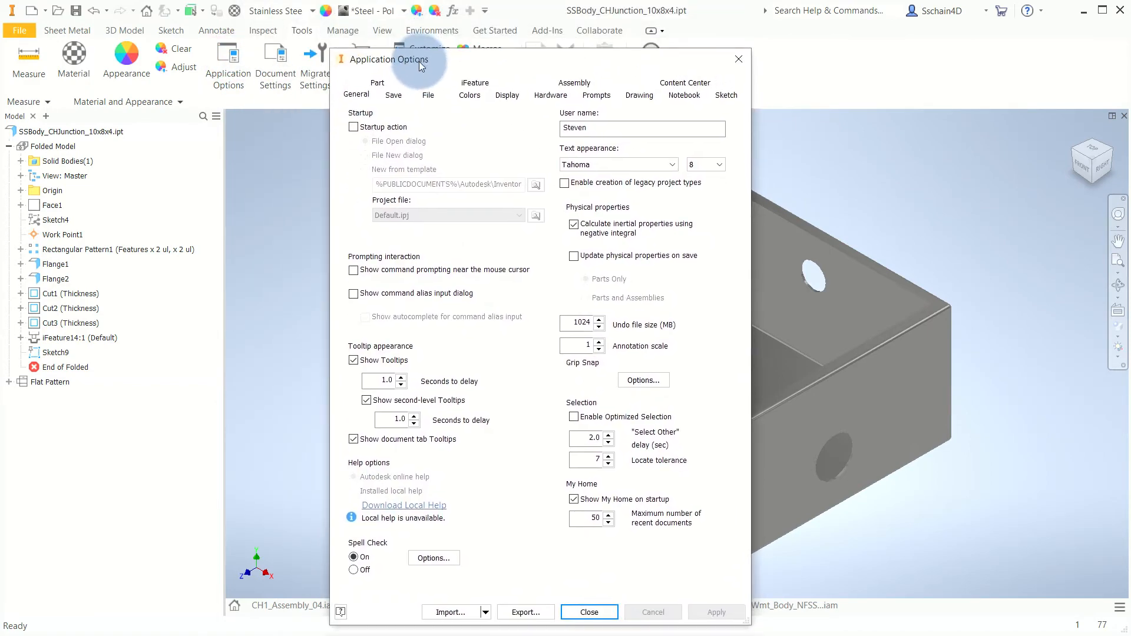
pyautogui.click(463, 84)
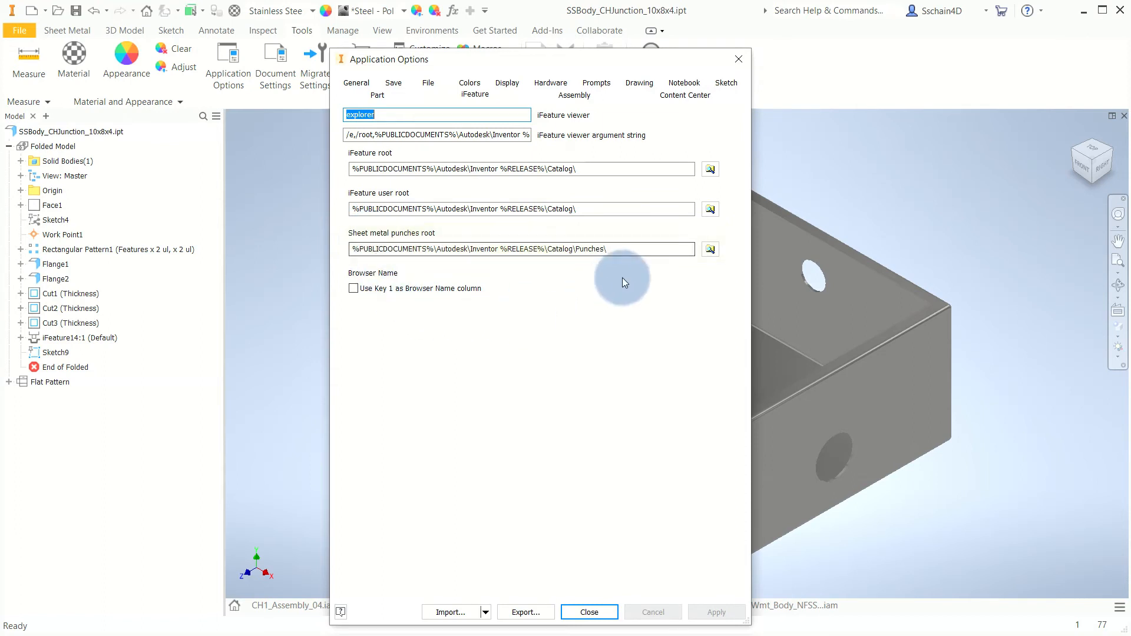
pyautogui.moveTo(631, 249); pyautogui.dragTo(286, 259)
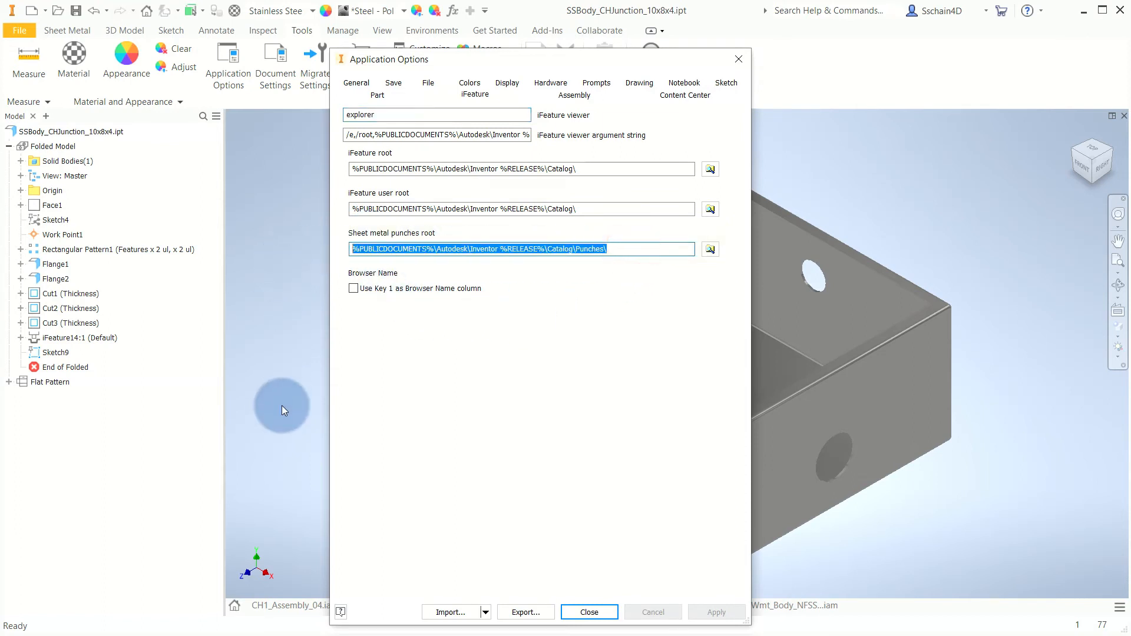
pyautogui.click(631, 249)
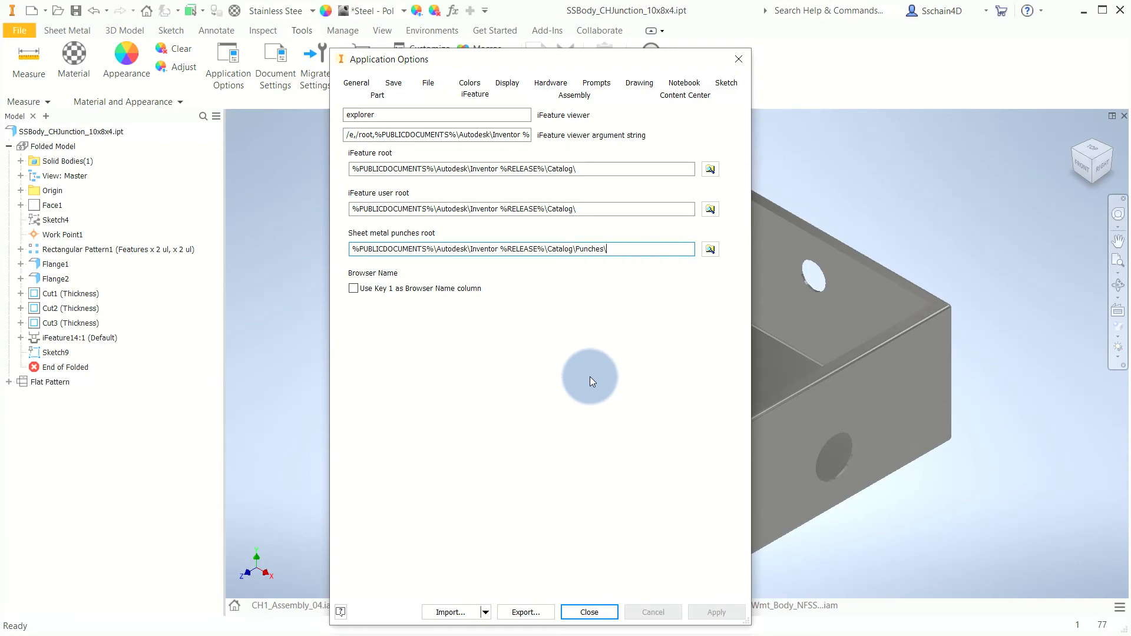
pyautogui.click(581, 613)
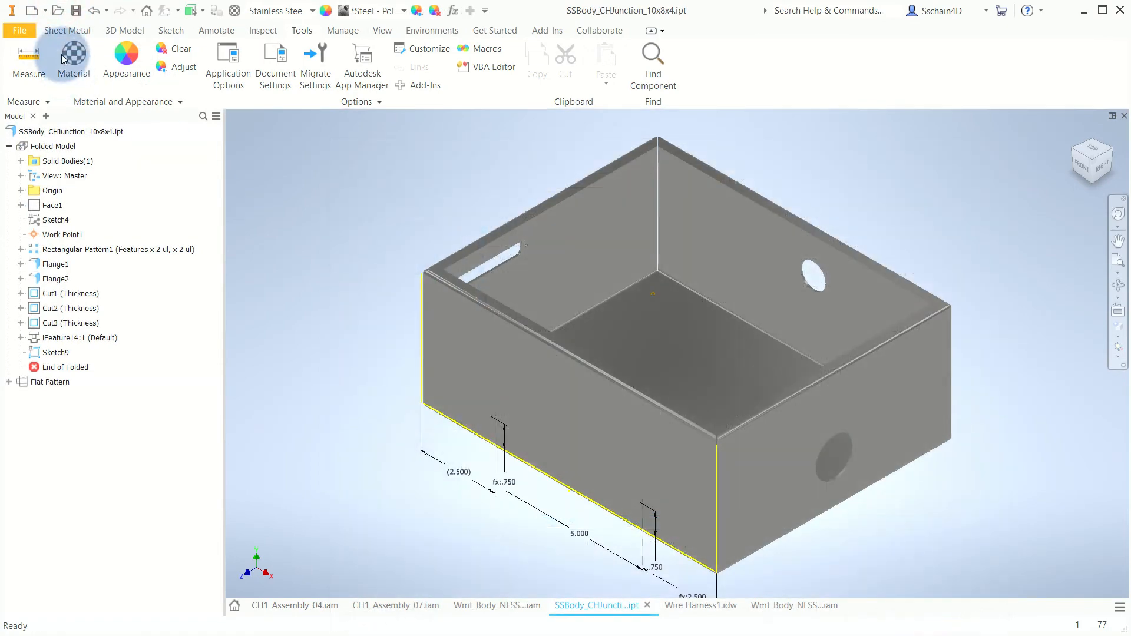
# Open Punch Feature.ipt from the Components folder and review its named cutout and hole parameters
pyautogui.click(56, 10)
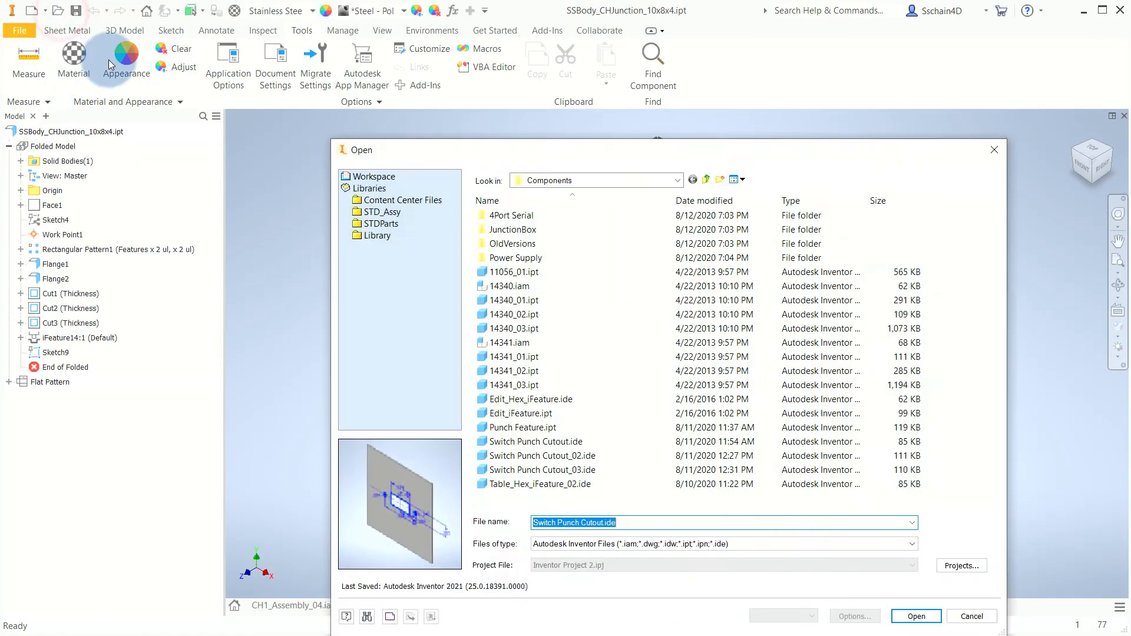
pyautogui.doubleClick(510, 429)
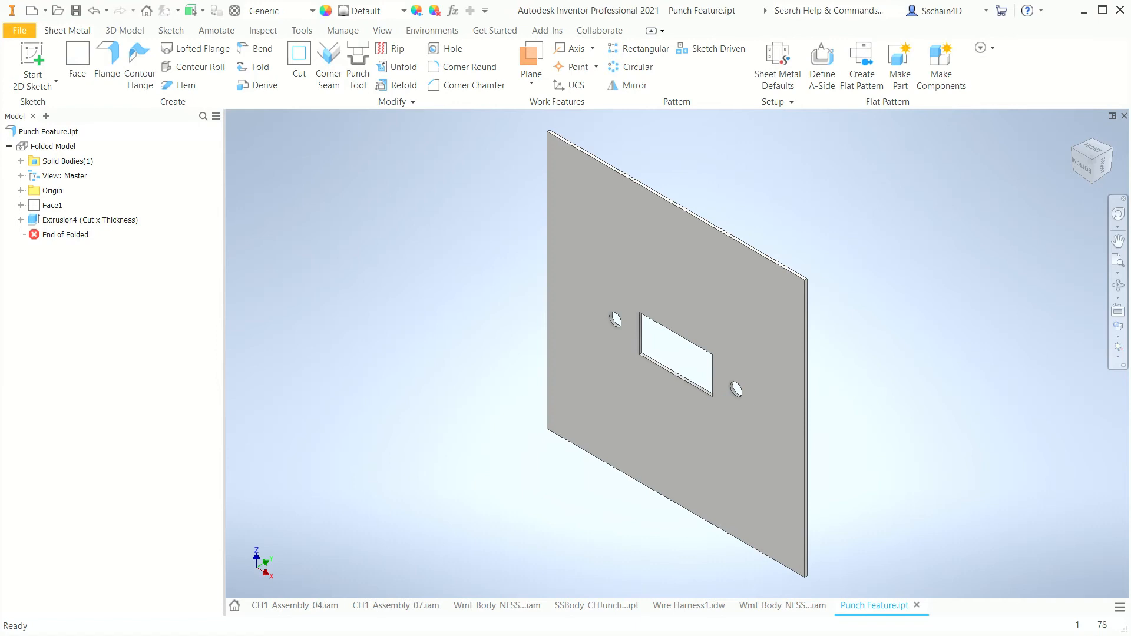
pyautogui.click(354, 33)
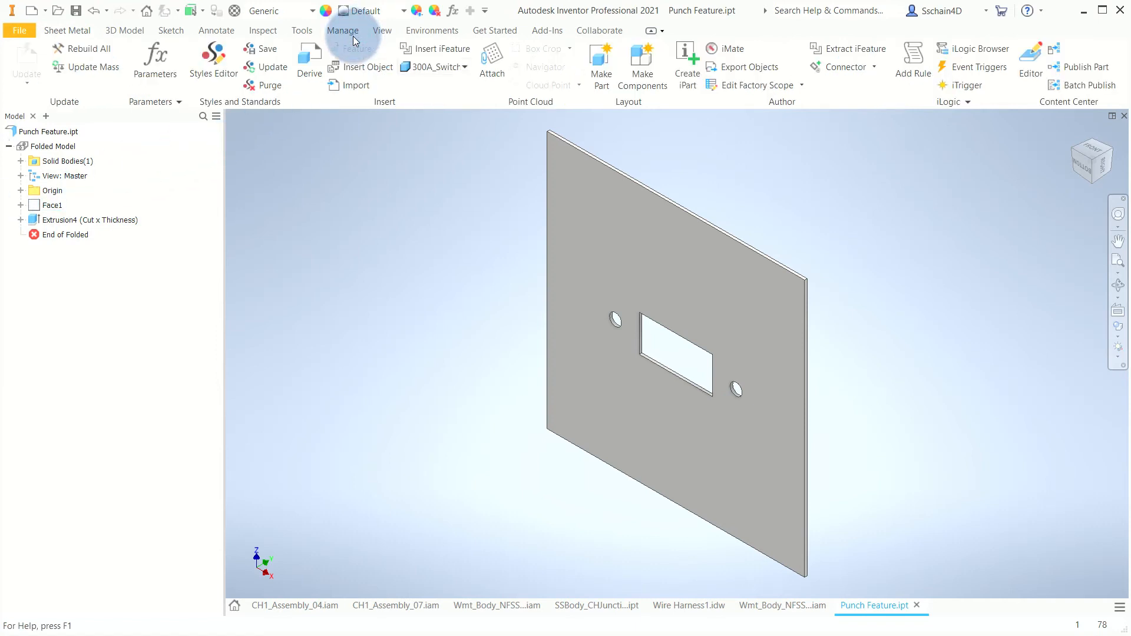
pyautogui.click(423, 224)
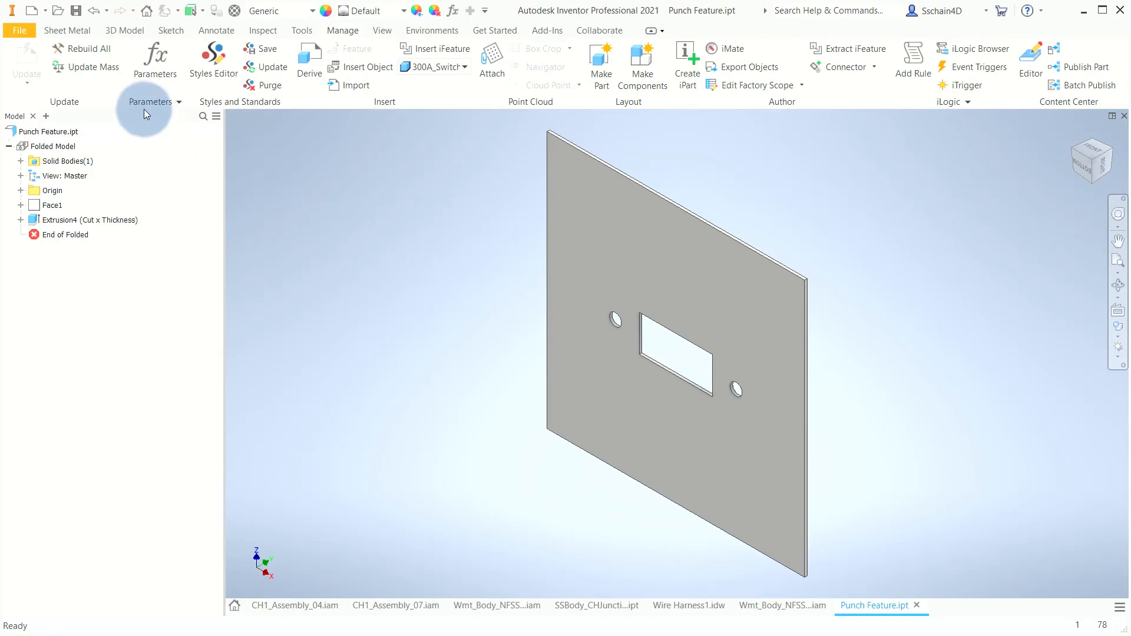
pyautogui.click(154, 58)
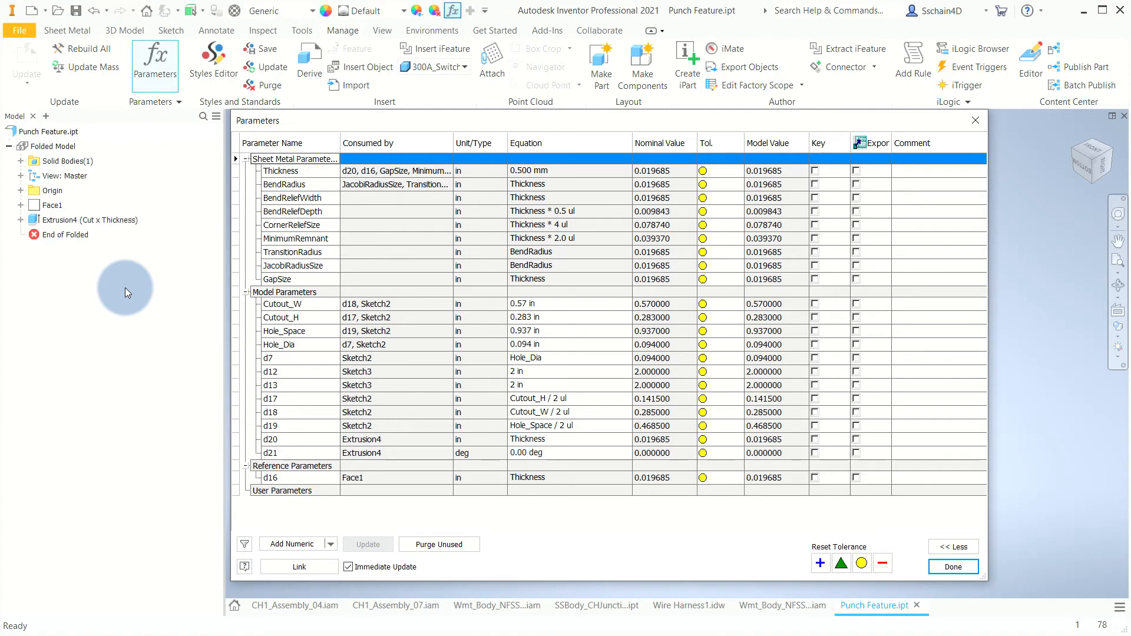
pyautogui.click(949, 572)
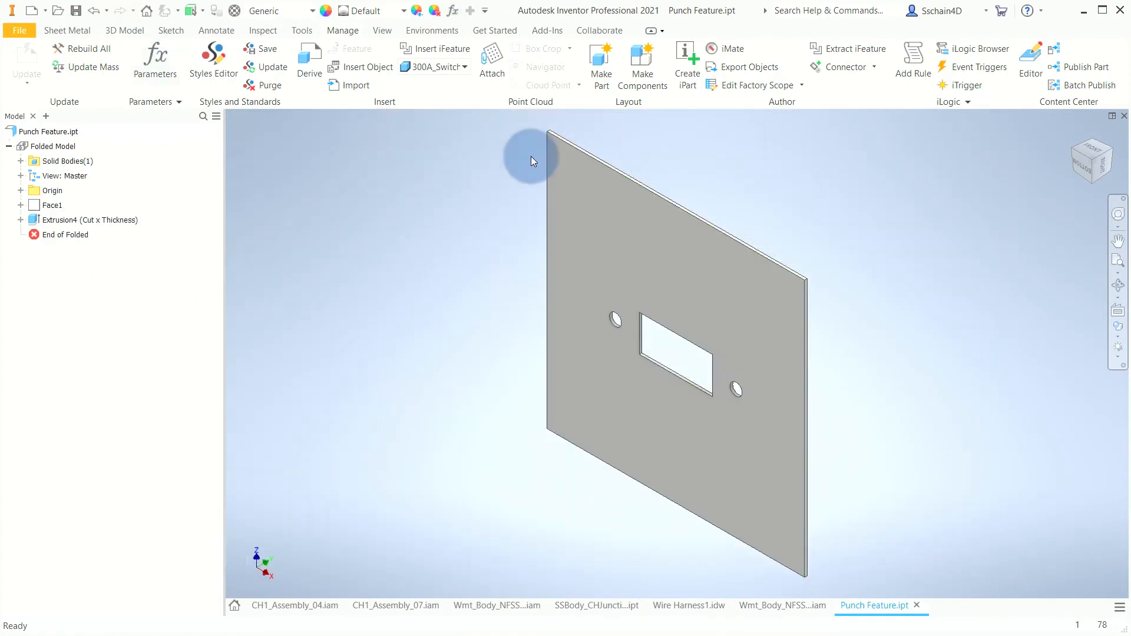
# Start extracting the cutout extrusion as a Sheet Metal Punch iFeature and review its size parameters
pyautogui.click(872, 51)
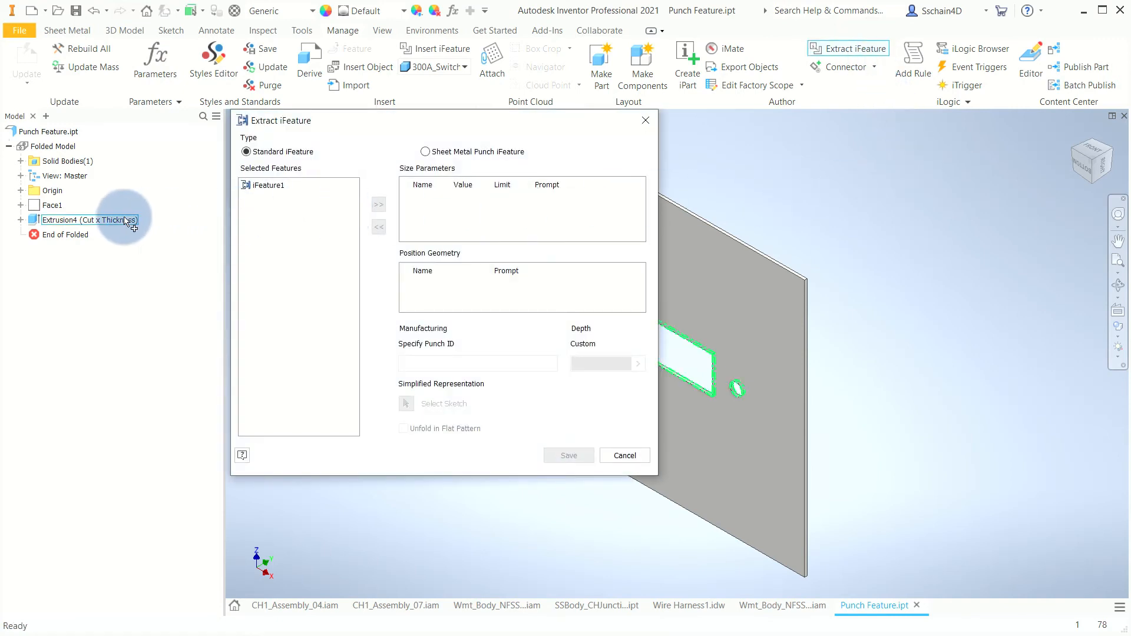
pyautogui.click(425, 152)
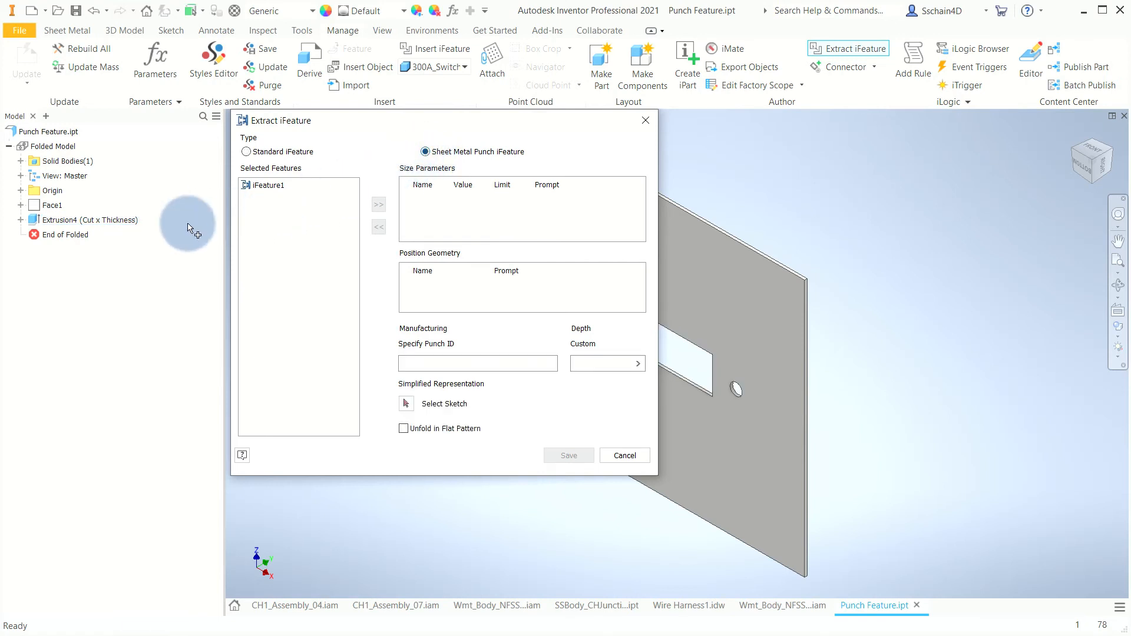
pyautogui.click(107, 220)
pyautogui.click(22, 220)
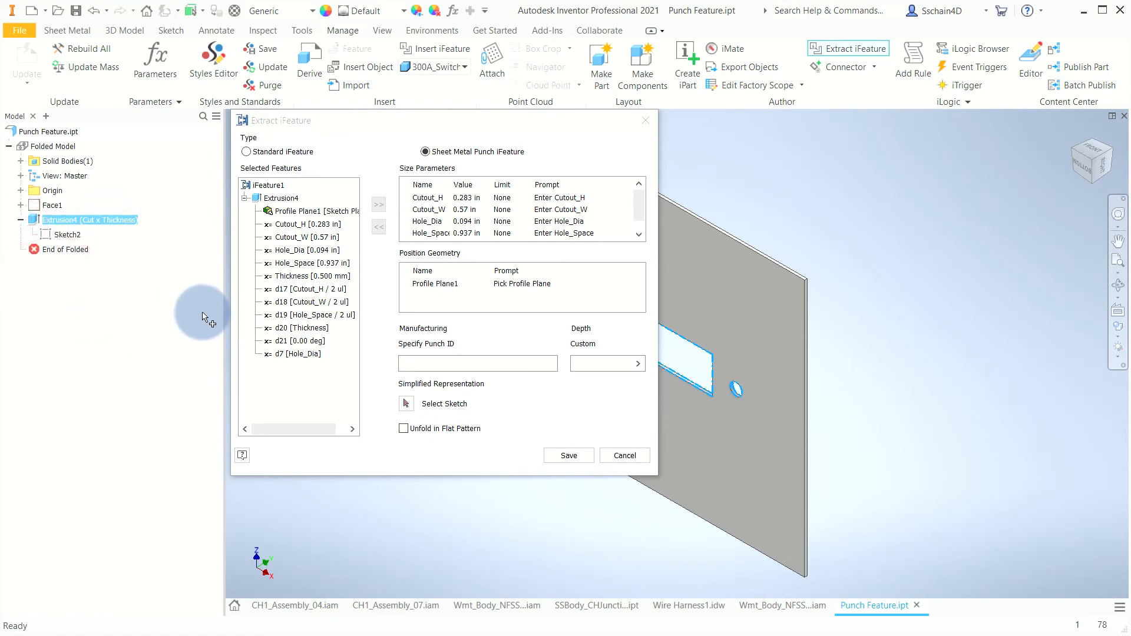
pyautogui.moveTo(643, 209); pyautogui.dragTo(668, 306)
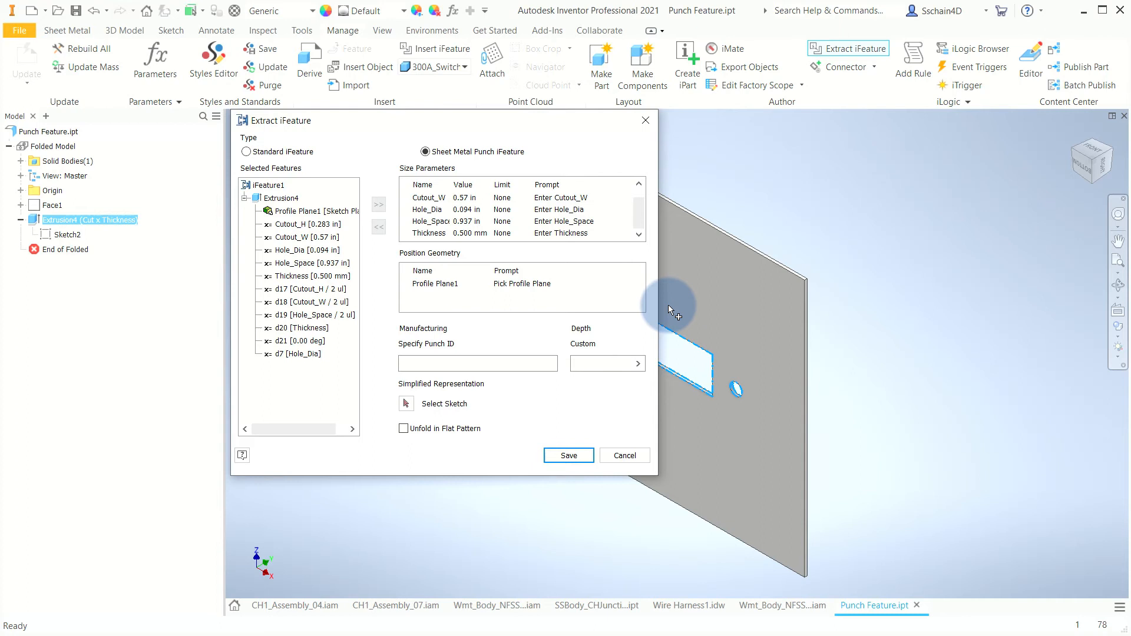
# Use Sketch2 as the punch's simplified representation, enable Unfold in Flat Pattern, and set the punch ID to 300A
pyautogui.click(407, 404)
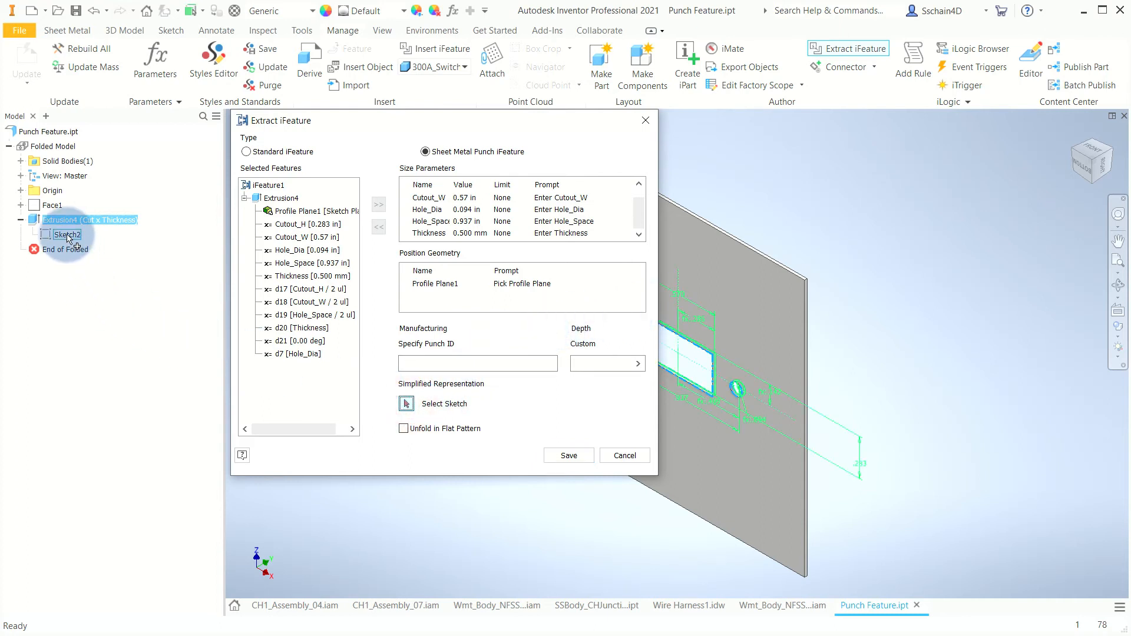
pyautogui.click(67, 235)
pyautogui.click(403, 429)
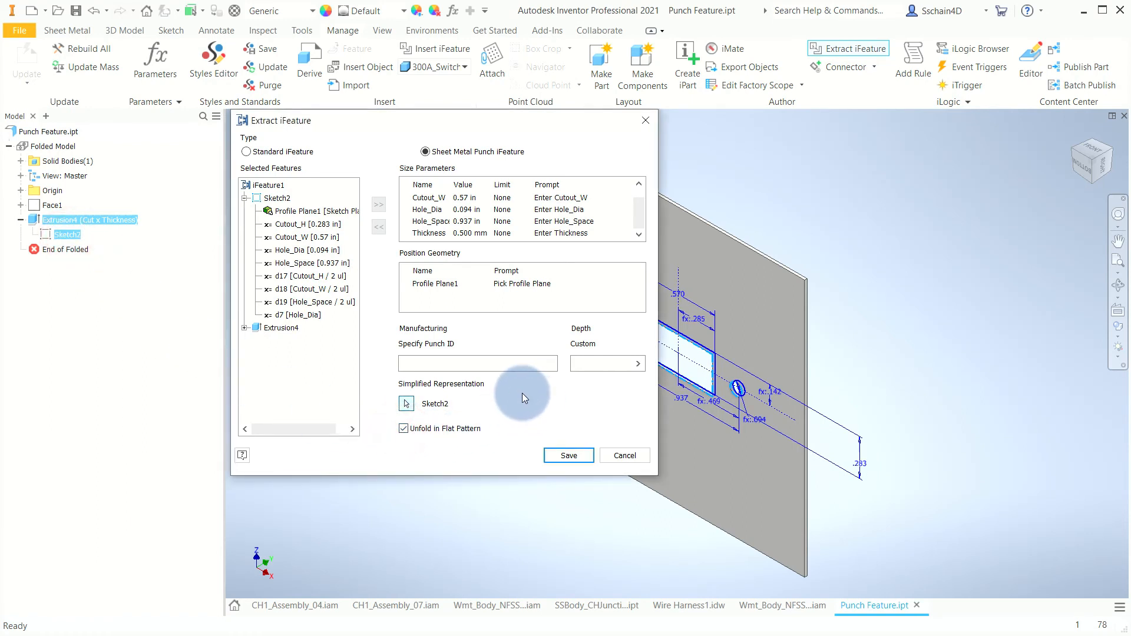
pyautogui.click(497, 363)
pyautogui.write('3')
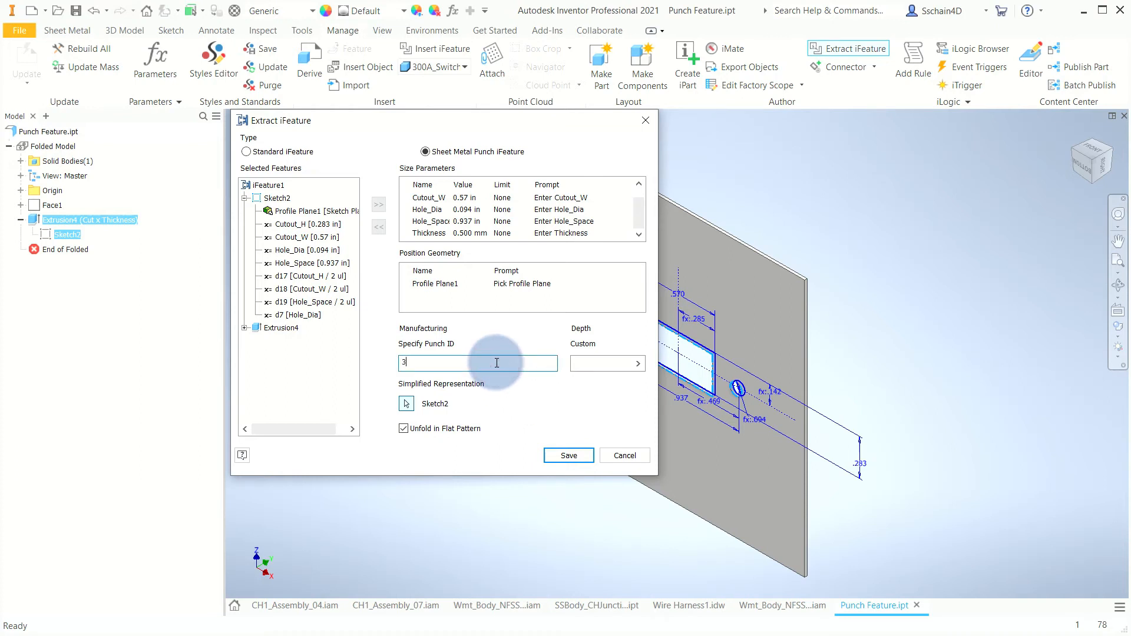
pyautogui.write('00A')
# Save the extracted punch as 300A_Switch_Cutout.ide in the catalog's Punches folder, replacing the existing file
pyautogui.click(559, 454)
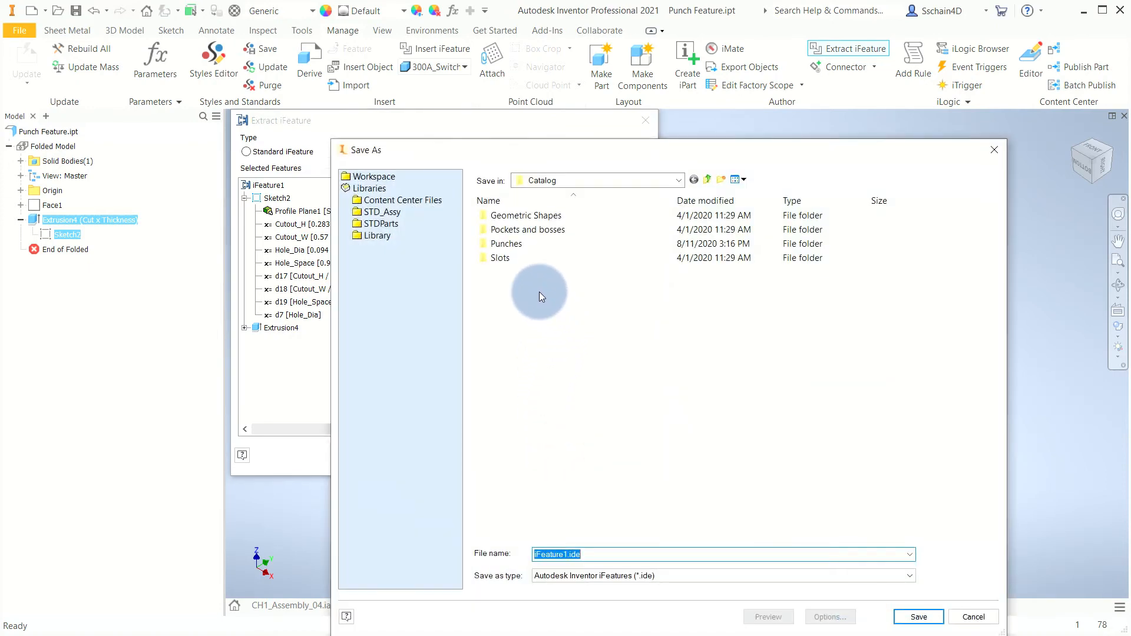
pyautogui.doubleClick(511, 243)
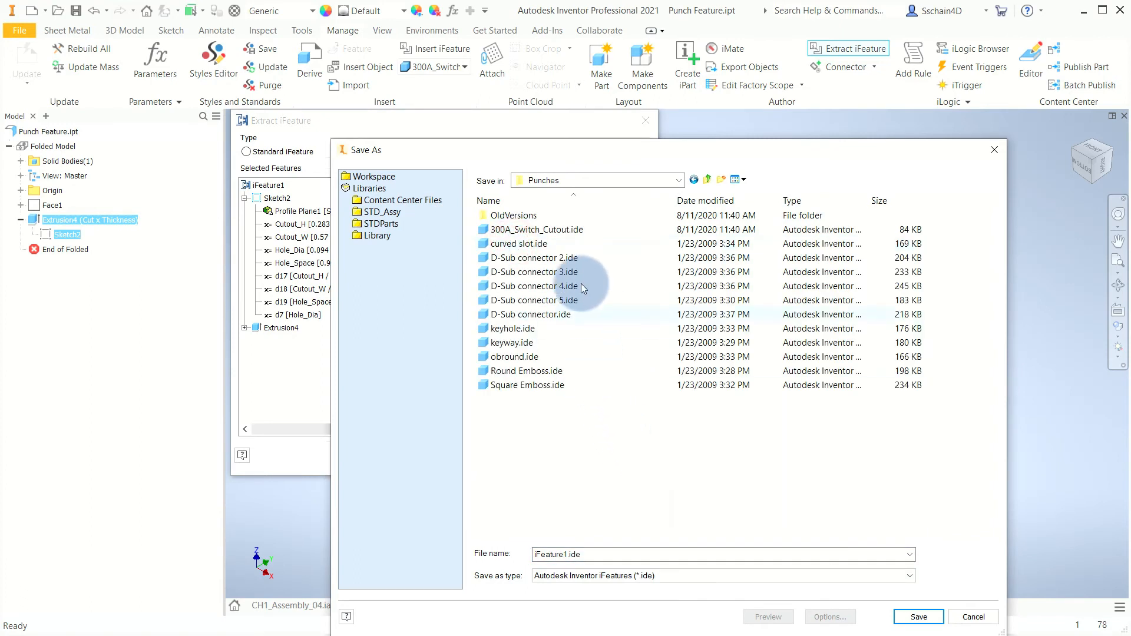
pyautogui.doubleClick(558, 231)
pyautogui.click(419, 228)
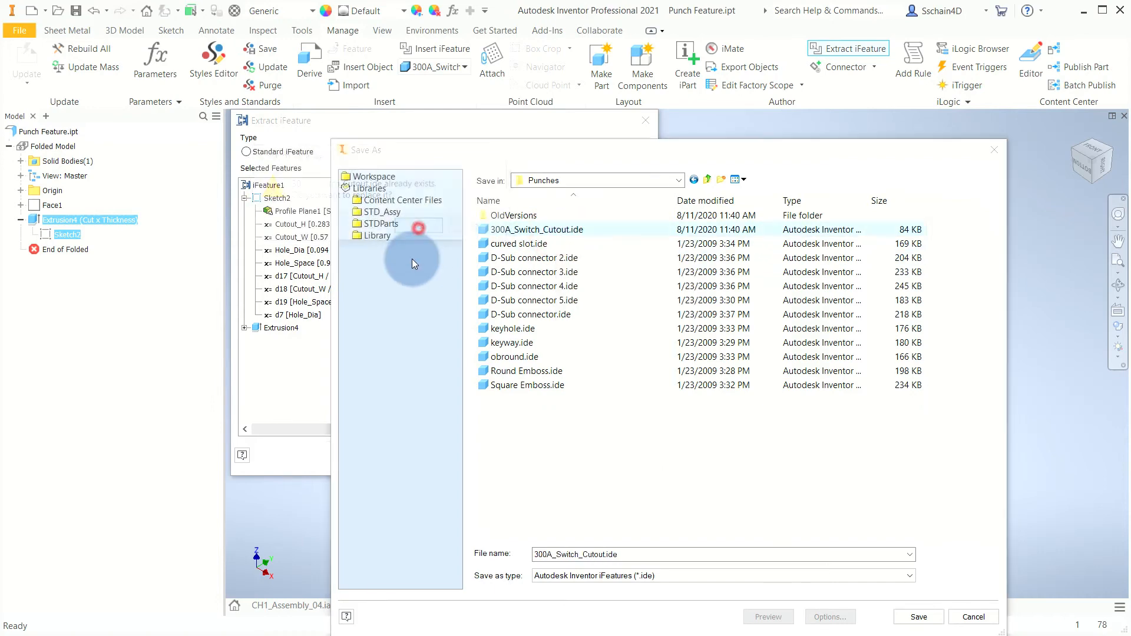
pyautogui.click(601, 428)
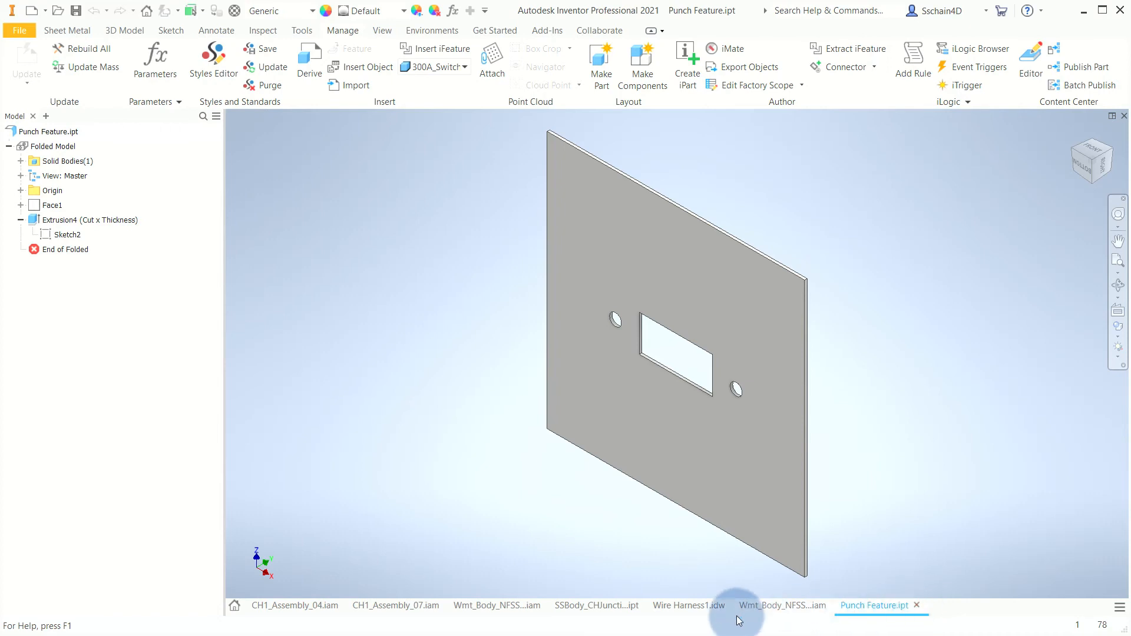
# In the SSBody_CHJunction_10x8x4 part, start the Punch Tool with the 300A_Switch_Cutout.ide punch
pyautogui.click(603, 604)
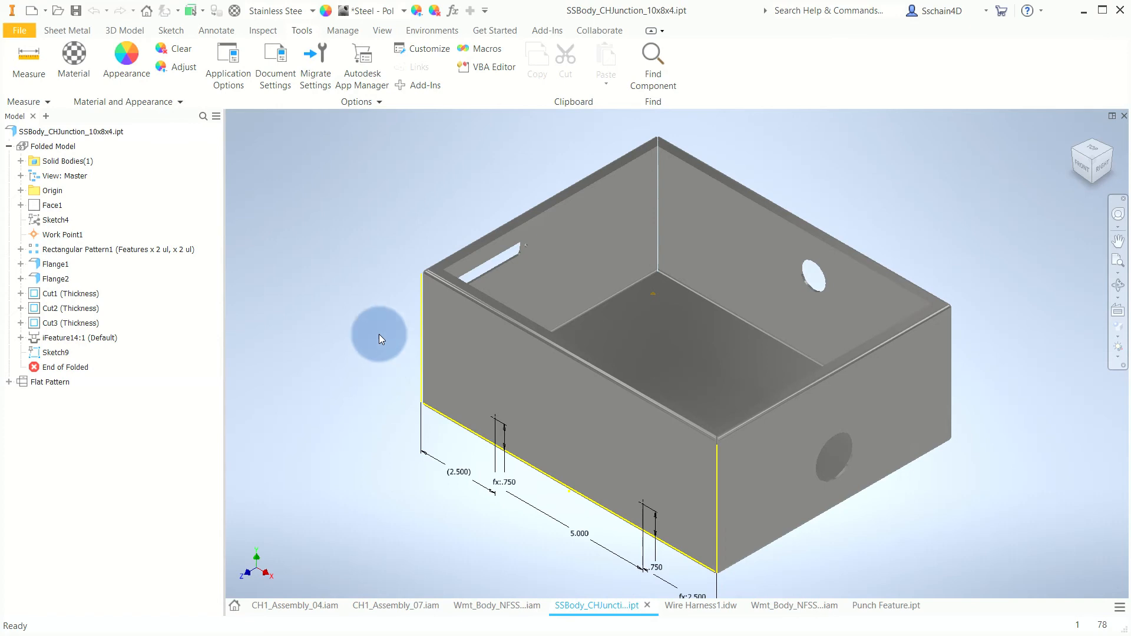
pyautogui.click(60, 34)
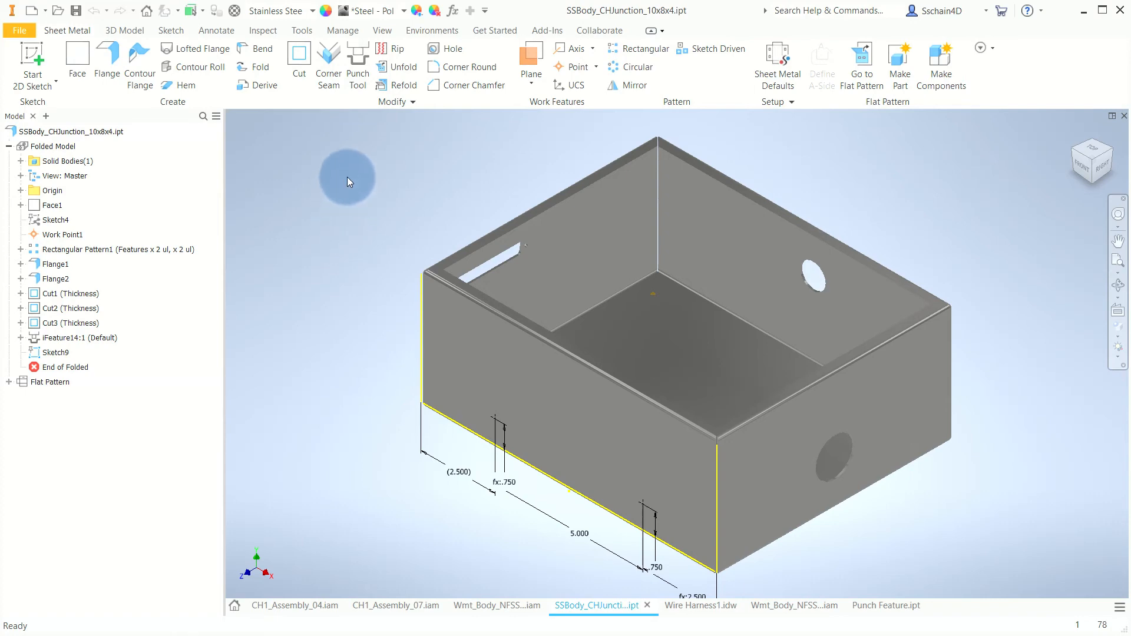
pyautogui.click(358, 64)
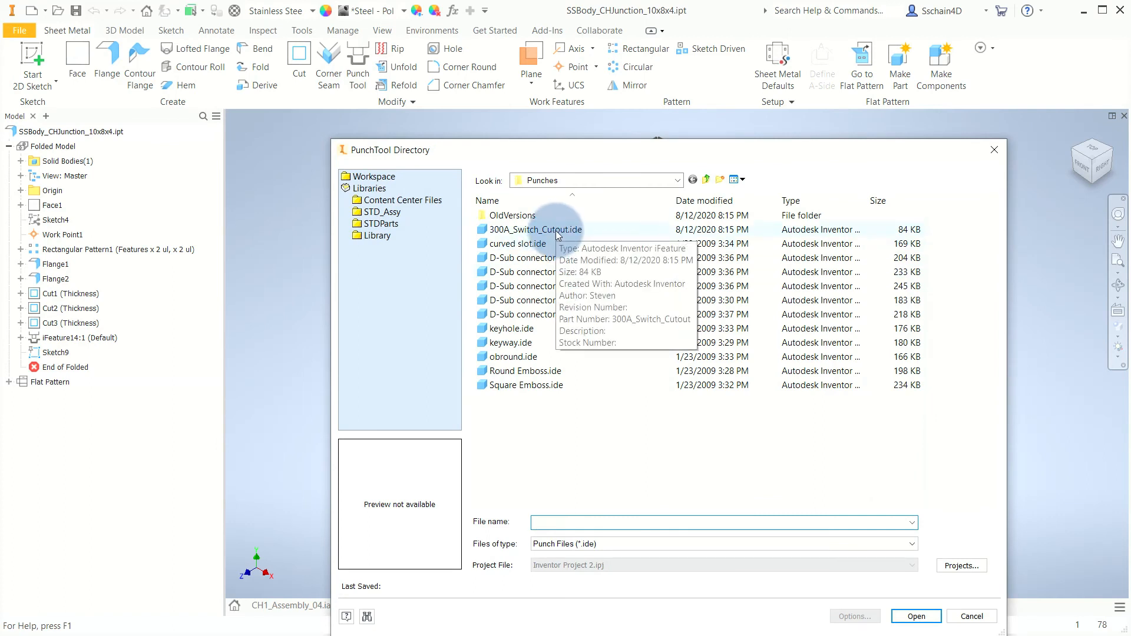
pyautogui.click(558, 233)
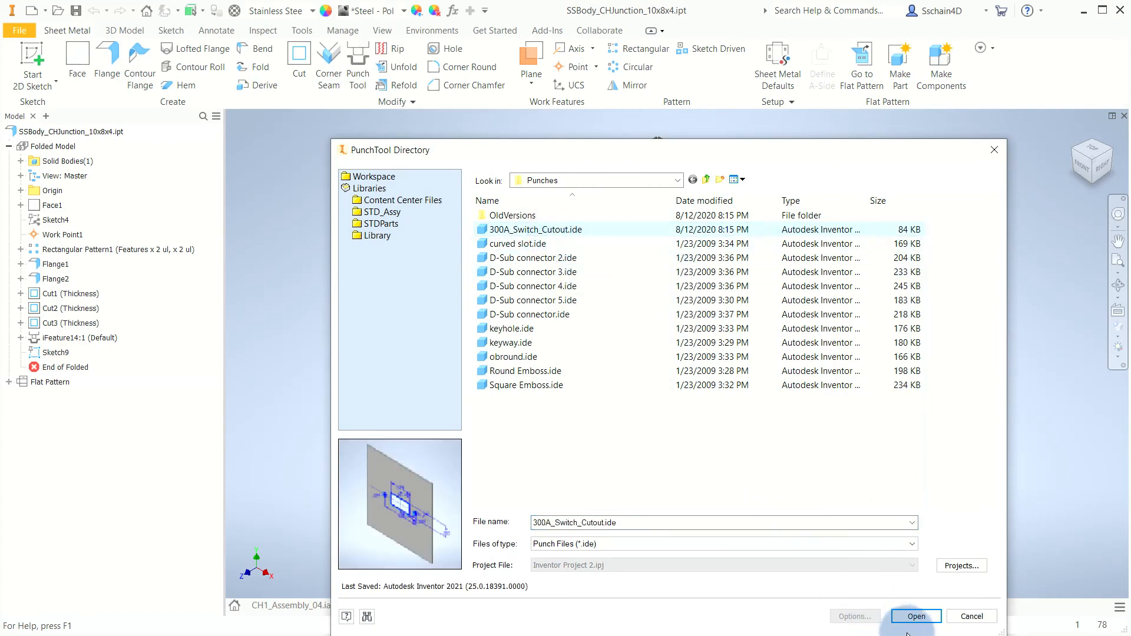
pyautogui.click(917, 615)
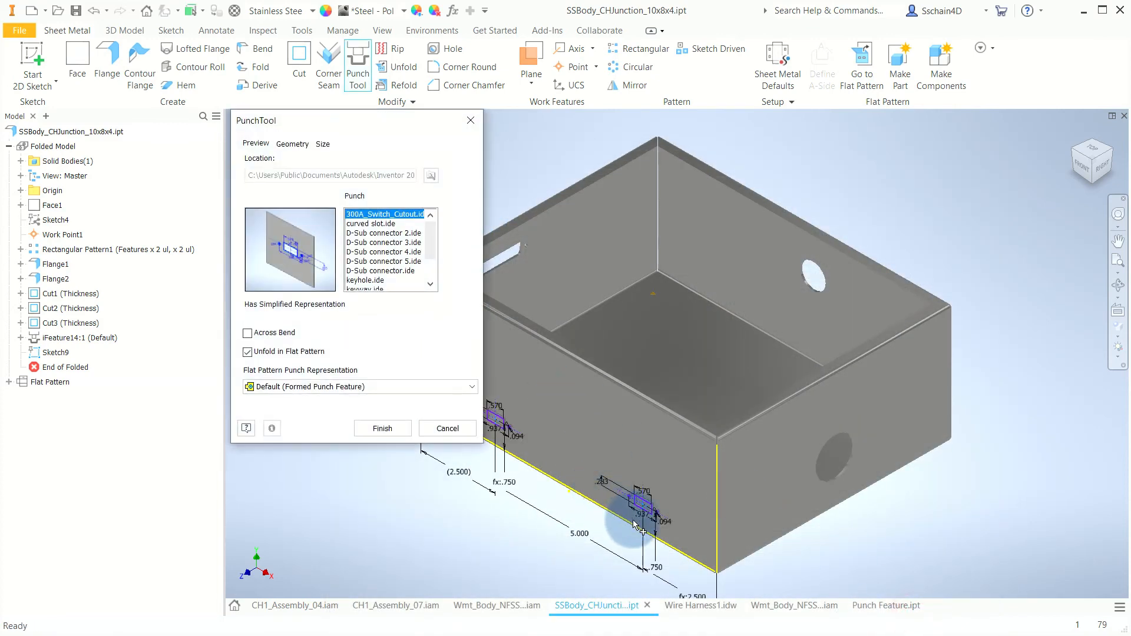
# Compare the D-Sub connector 2 punch preview with 300A_Switch_Cutout and review the flat pattern punch representation options
pyautogui.scroll(5, 633, 521)
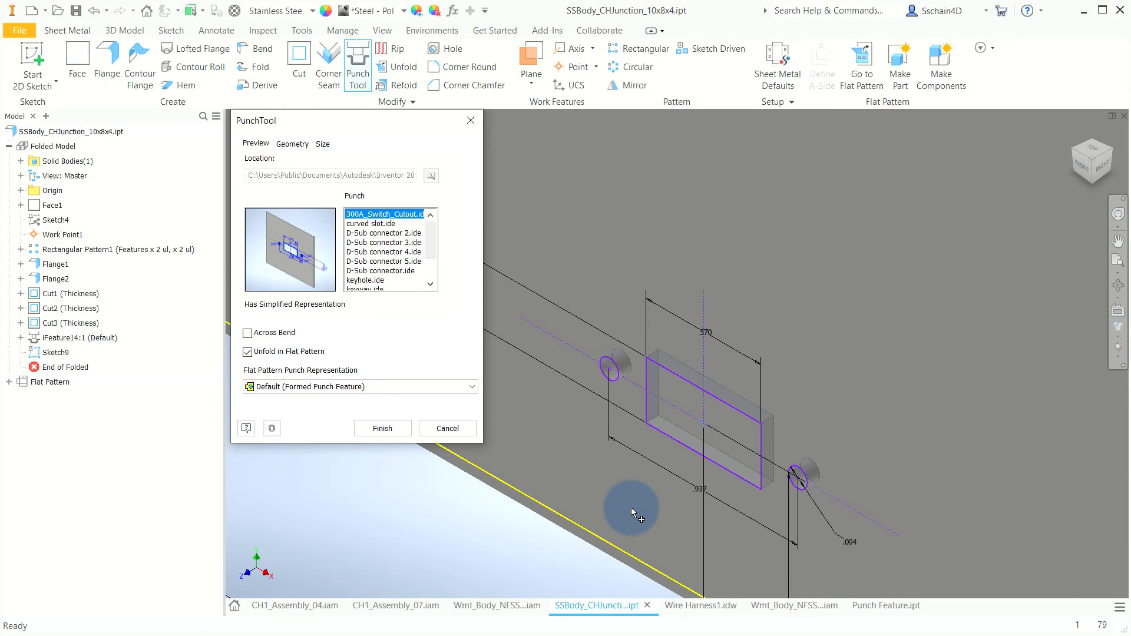
pyautogui.click(367, 232)
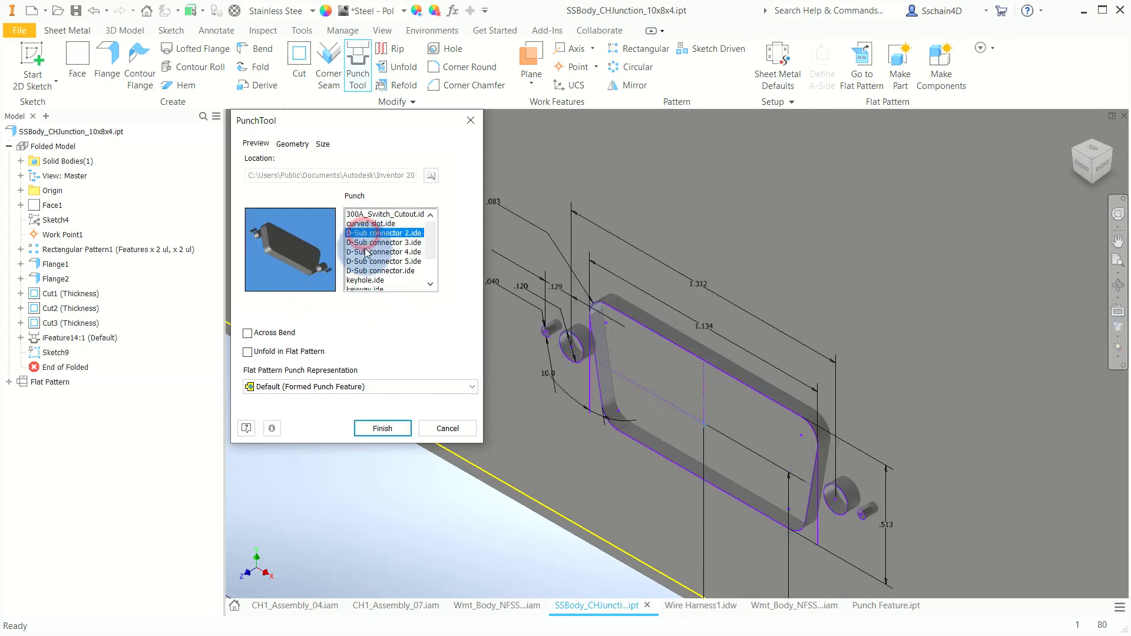
pyautogui.click(366, 213)
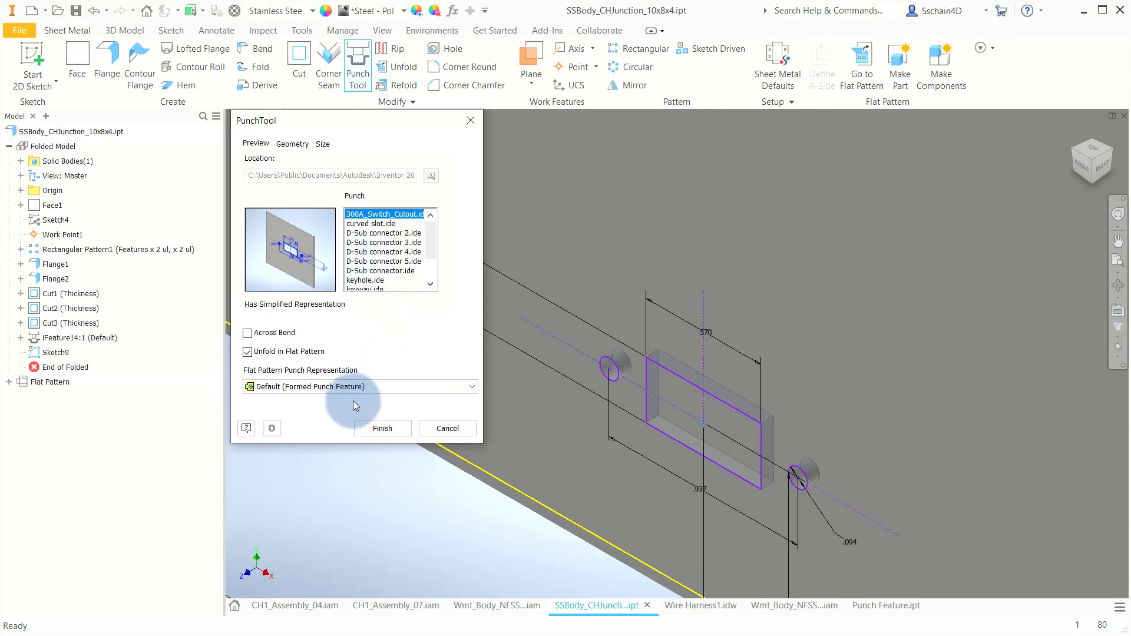
pyautogui.click(334, 388)
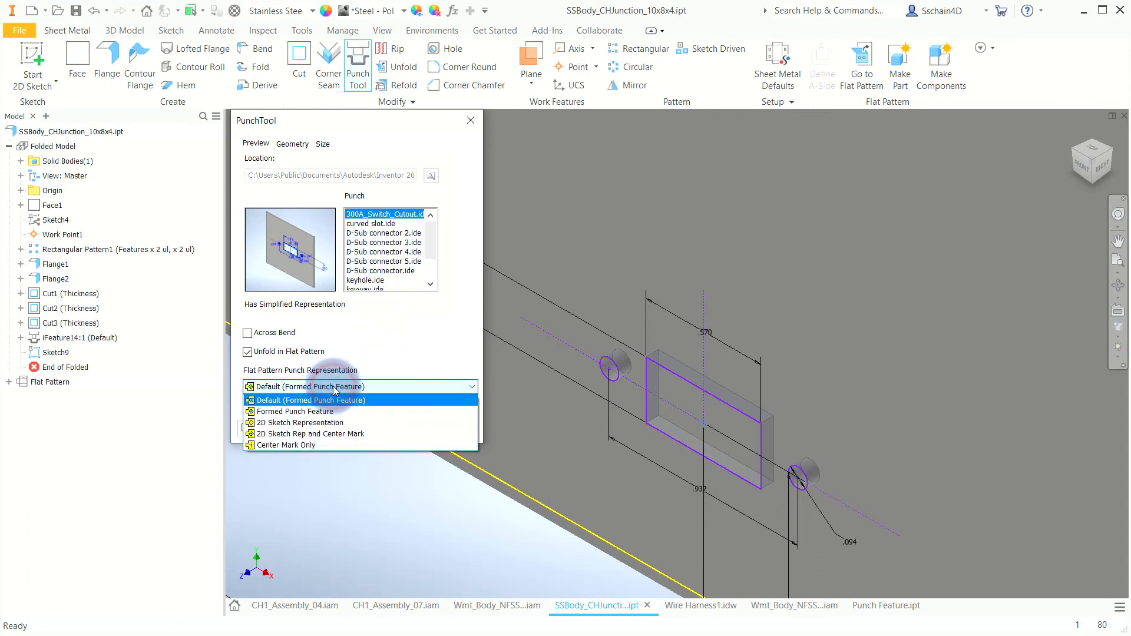
pyautogui.click(334, 386)
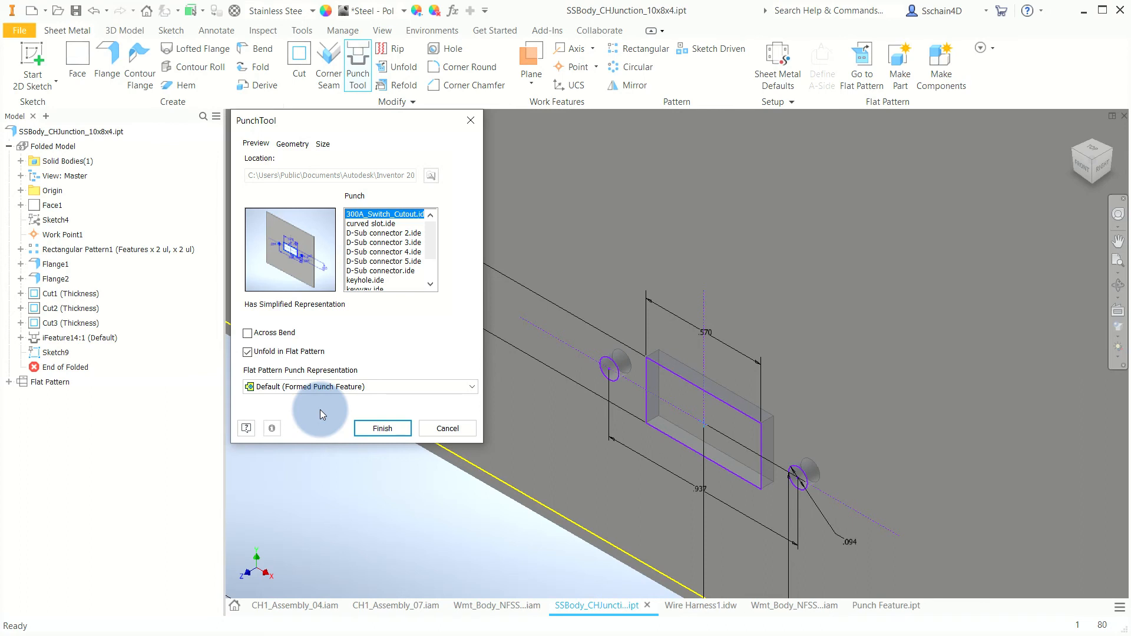
# Punch the 300A switch cutout at both sketch centers with its default angle and sizes, and check it in the flat pattern
pyautogui.click(298, 144)
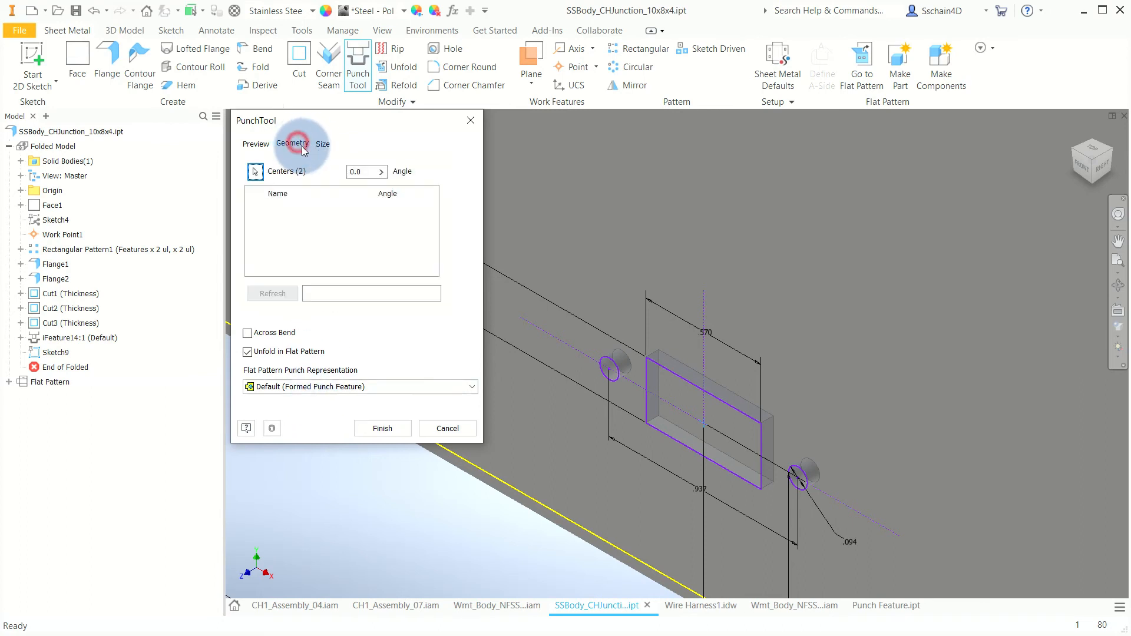
pyautogui.click(322, 143)
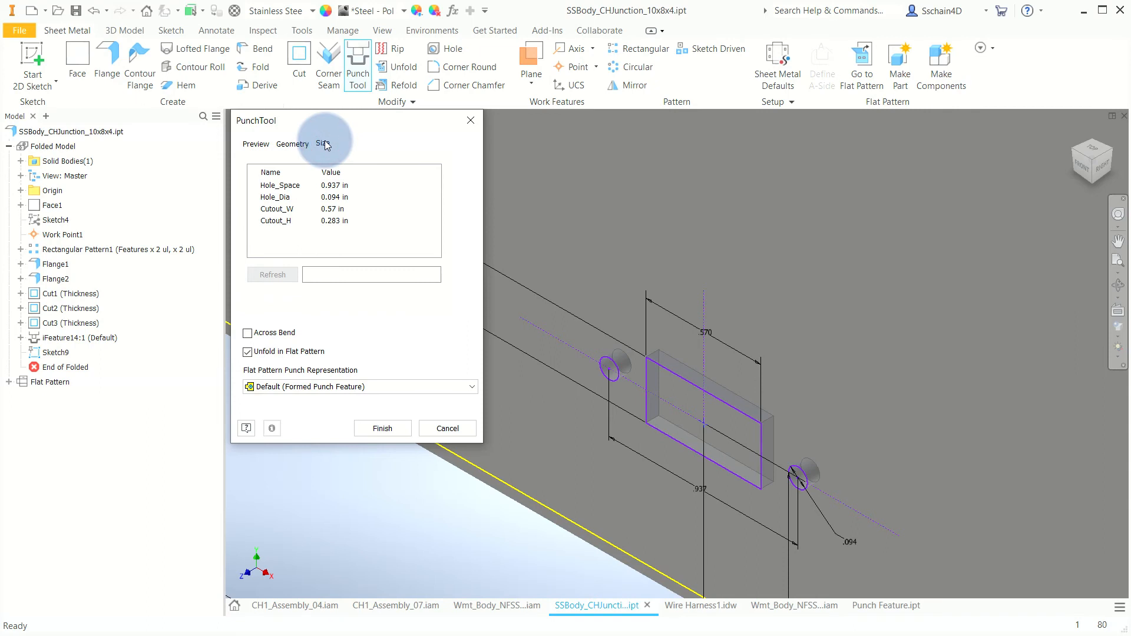
pyautogui.click(335, 185)
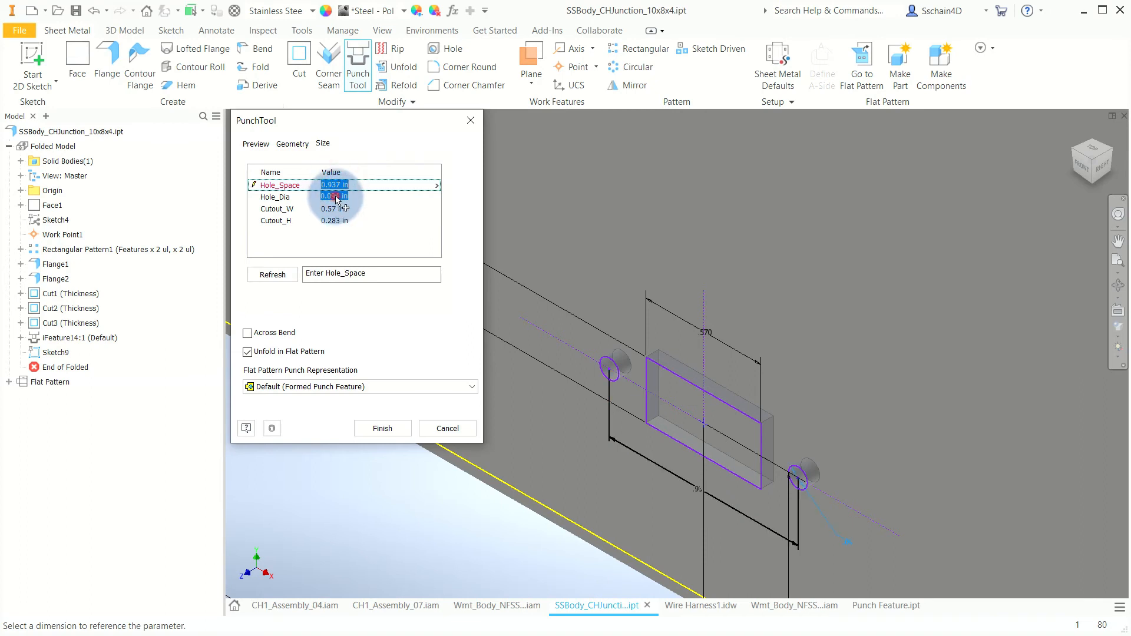
pyautogui.click(336, 197)
pyautogui.scroll(-4, 680, 355)
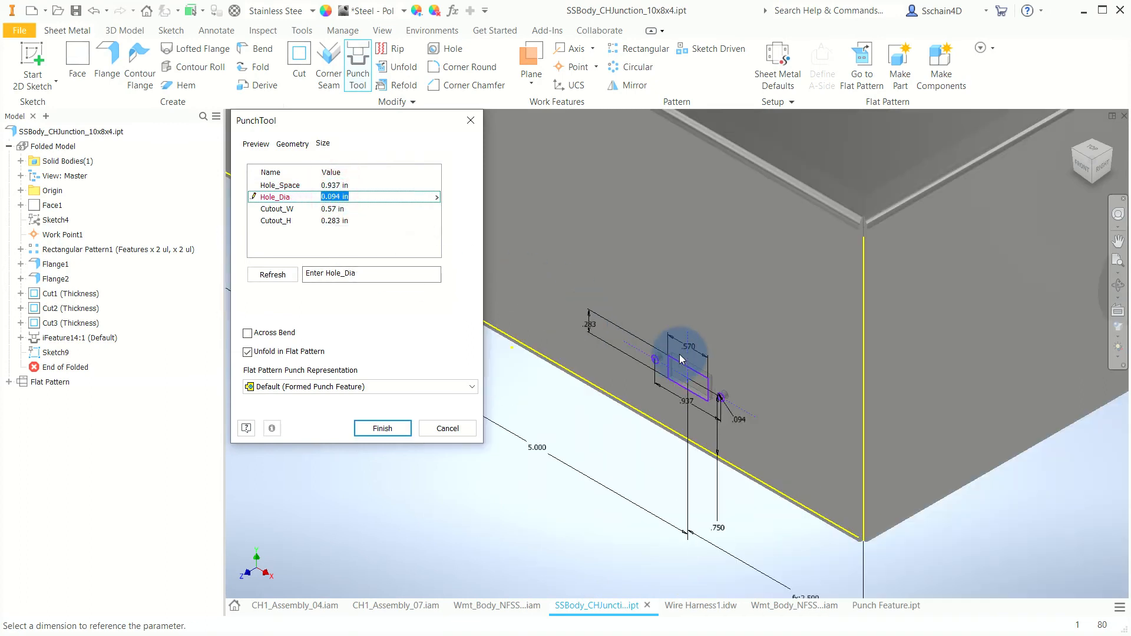
pyautogui.moveTo(575, 304); pyautogui.dragTo(796, 383, button='middle')
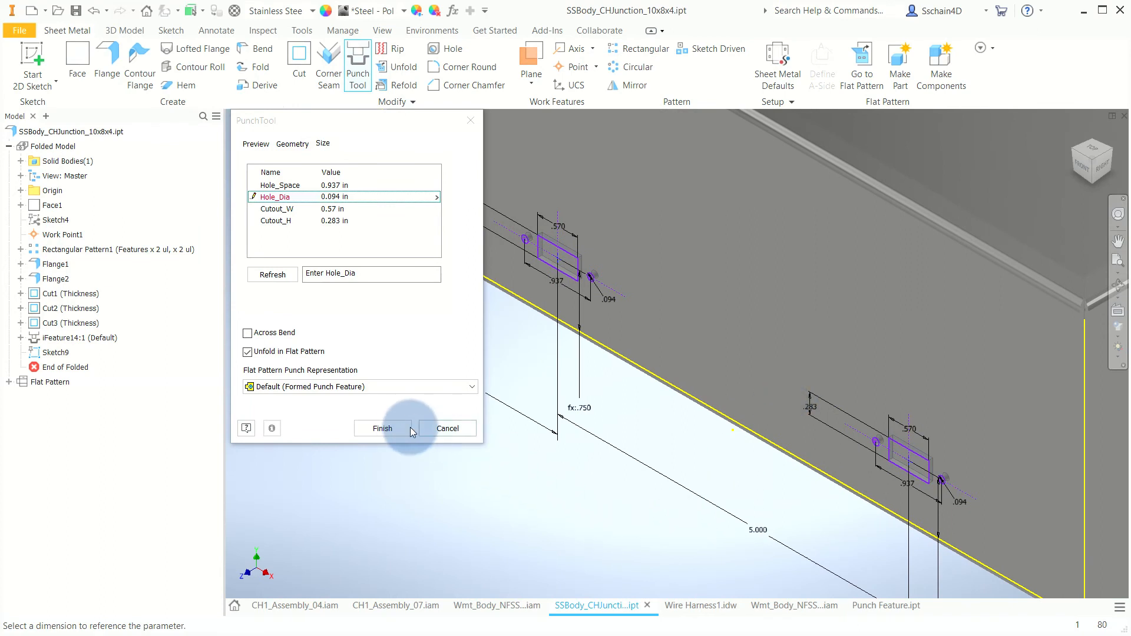
pyautogui.click(384, 429)
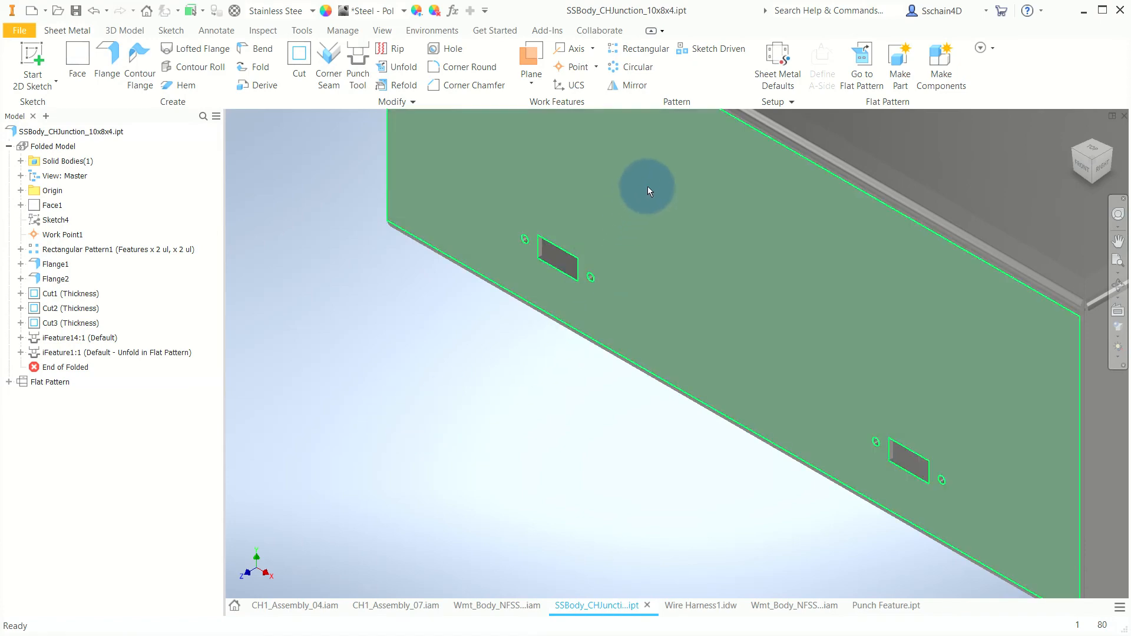
pyautogui.click(851, 64)
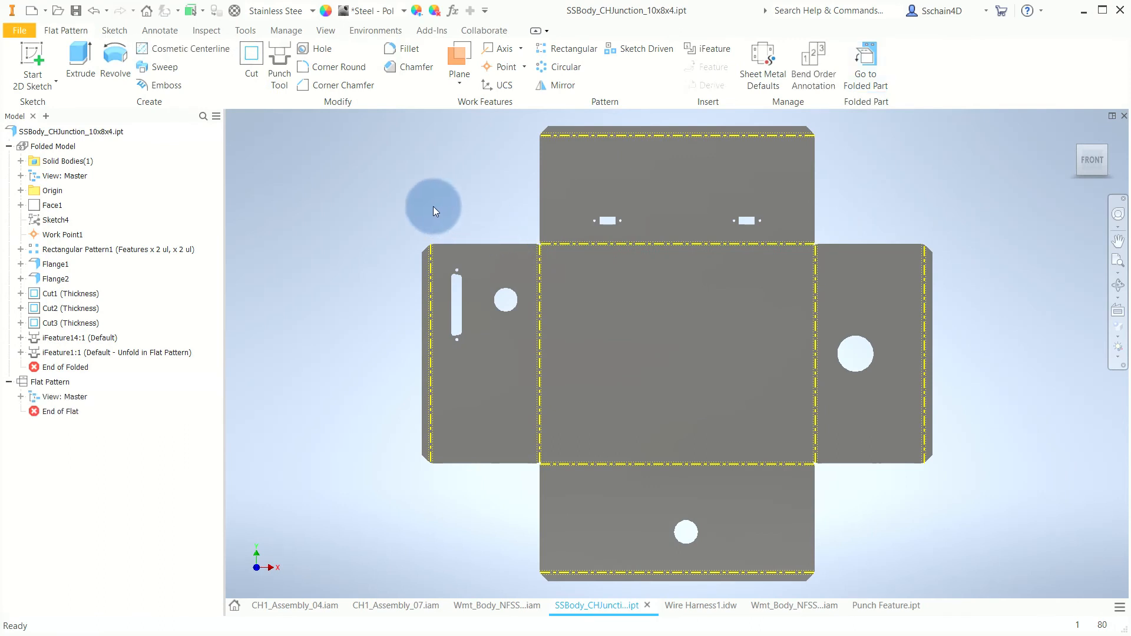
pyautogui.click(864, 65)
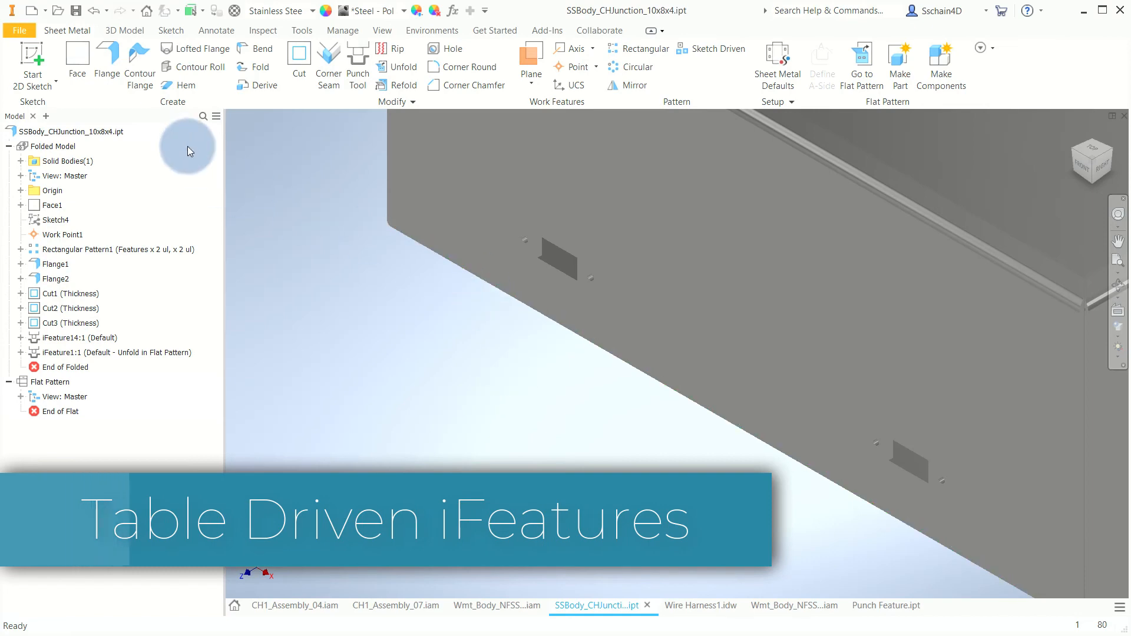
# Open Switch Punch Cutout.ide from the Components folder and delete the PunchToolDepth column from its iFeature author table
pyautogui.click(57, 11)
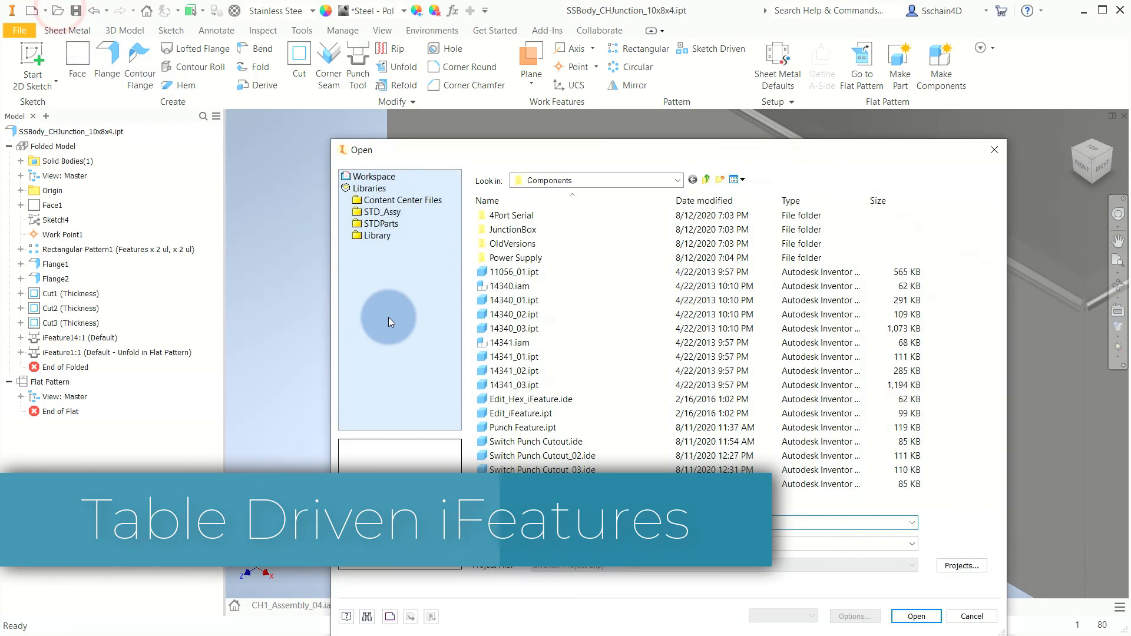
pyautogui.doubleClick(518, 443)
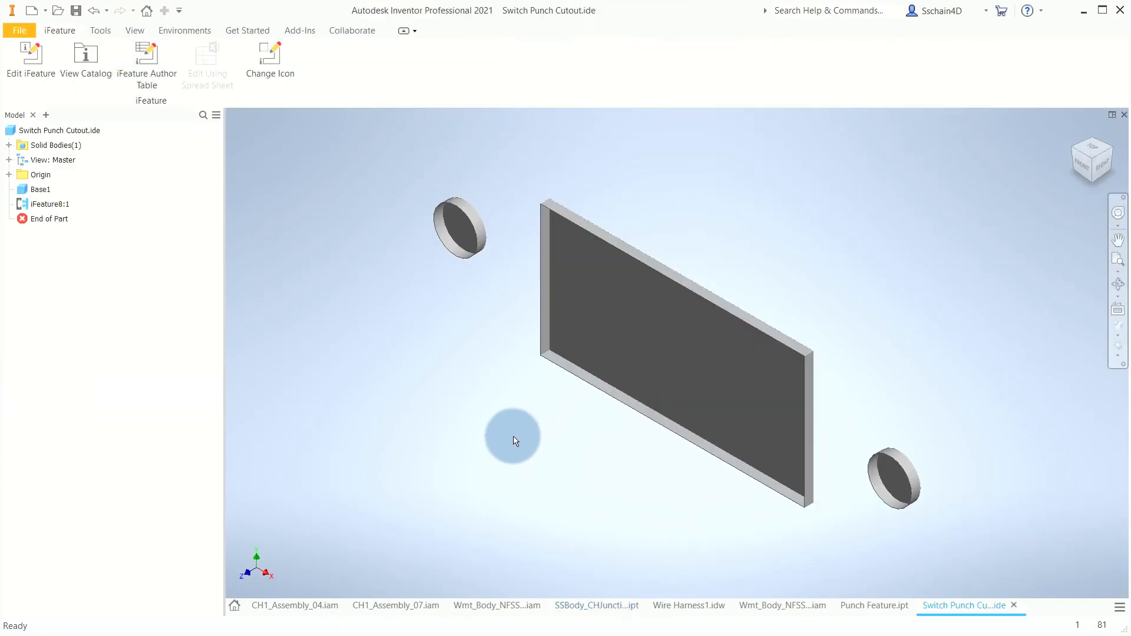
pyautogui.click(153, 48)
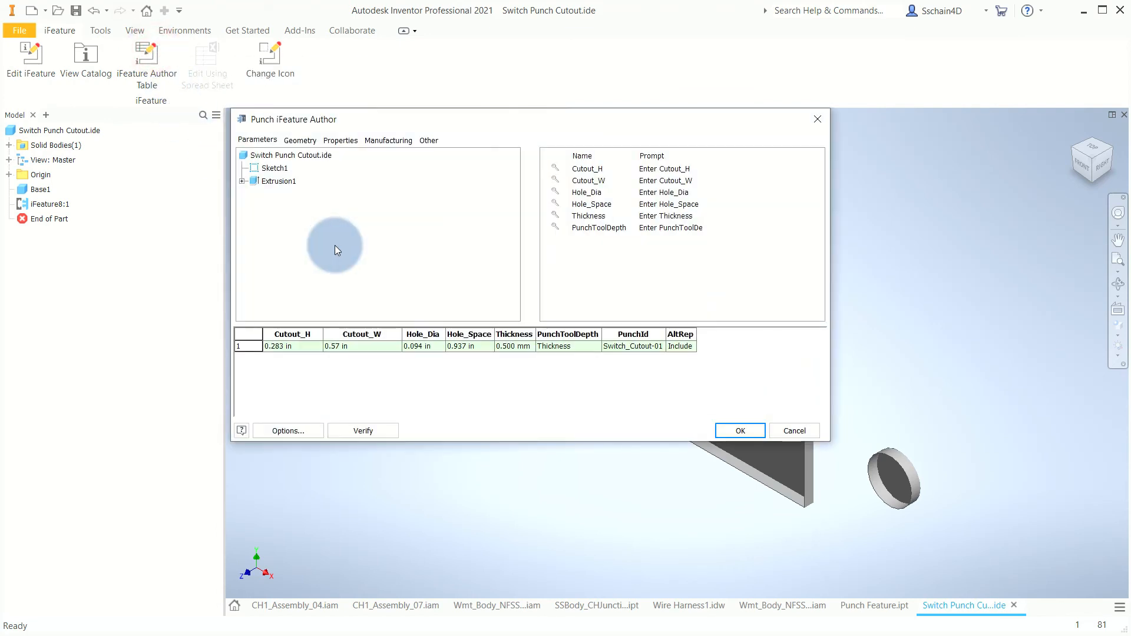
pyautogui.click(603, 228)
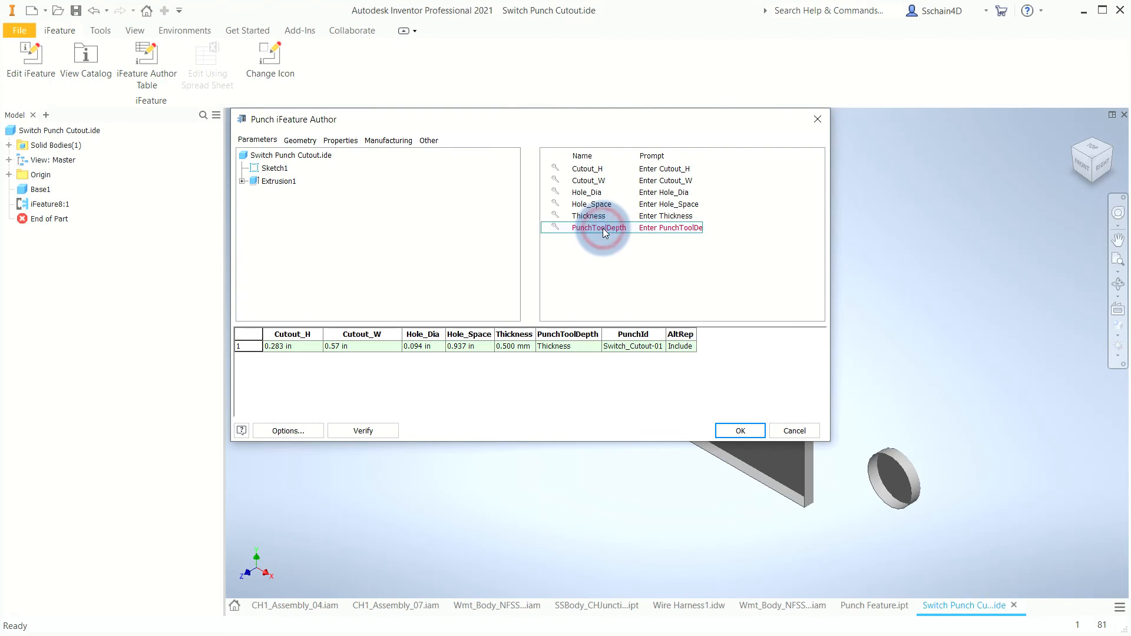
pyautogui.rightClick(603, 228)
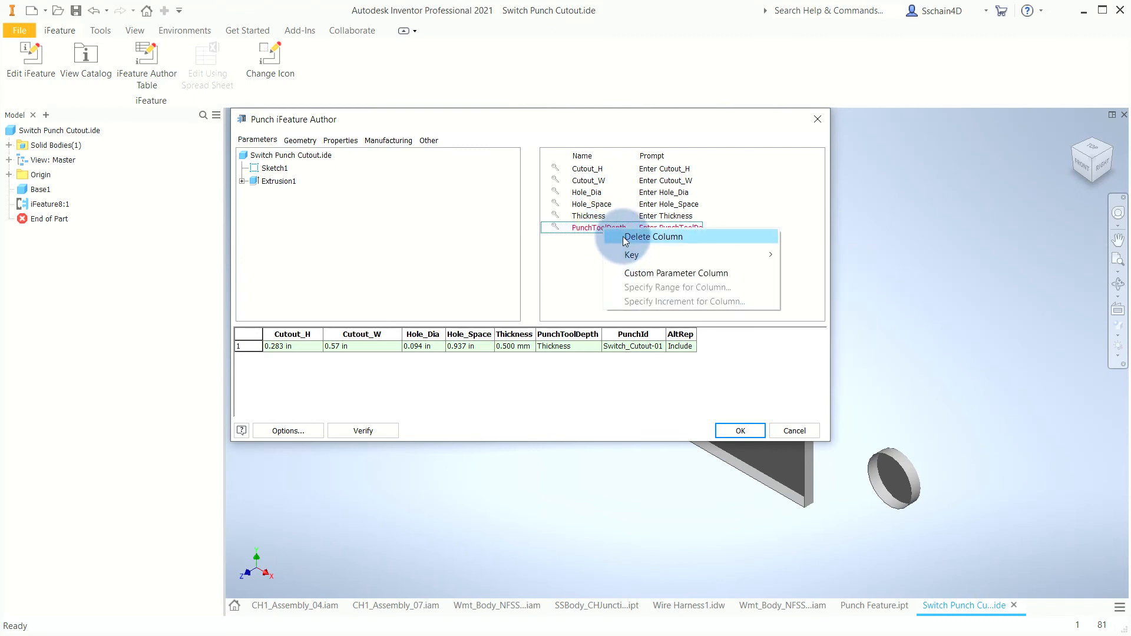
pyautogui.click(625, 239)
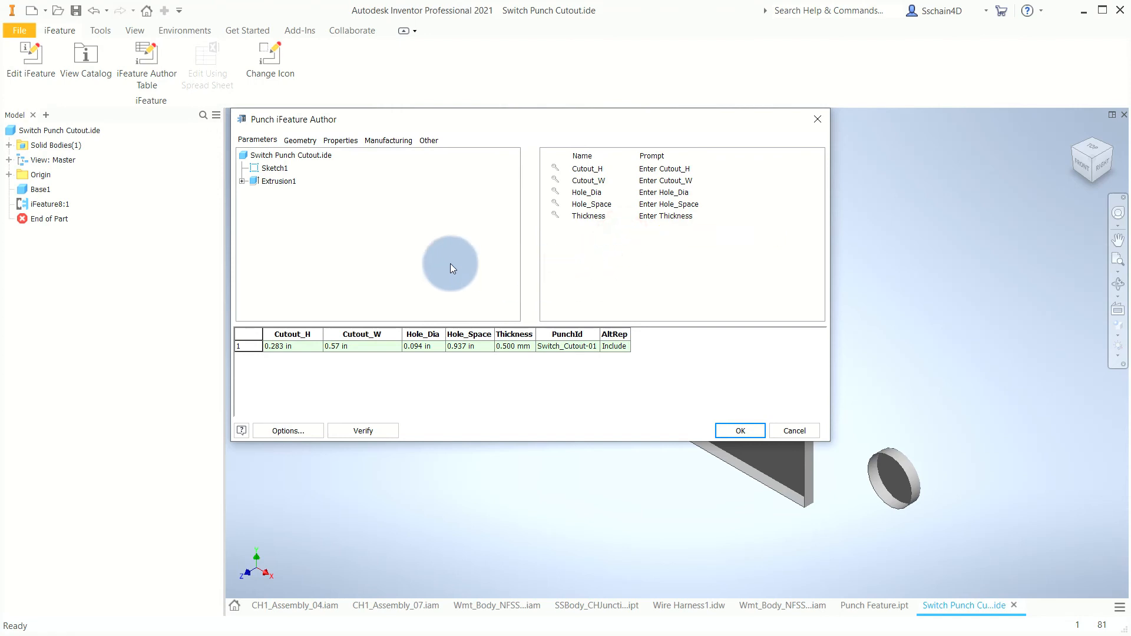
# Delete the PunchId and AltRep manufacturing columns from the punch iFeature table
pyautogui.click(388, 140)
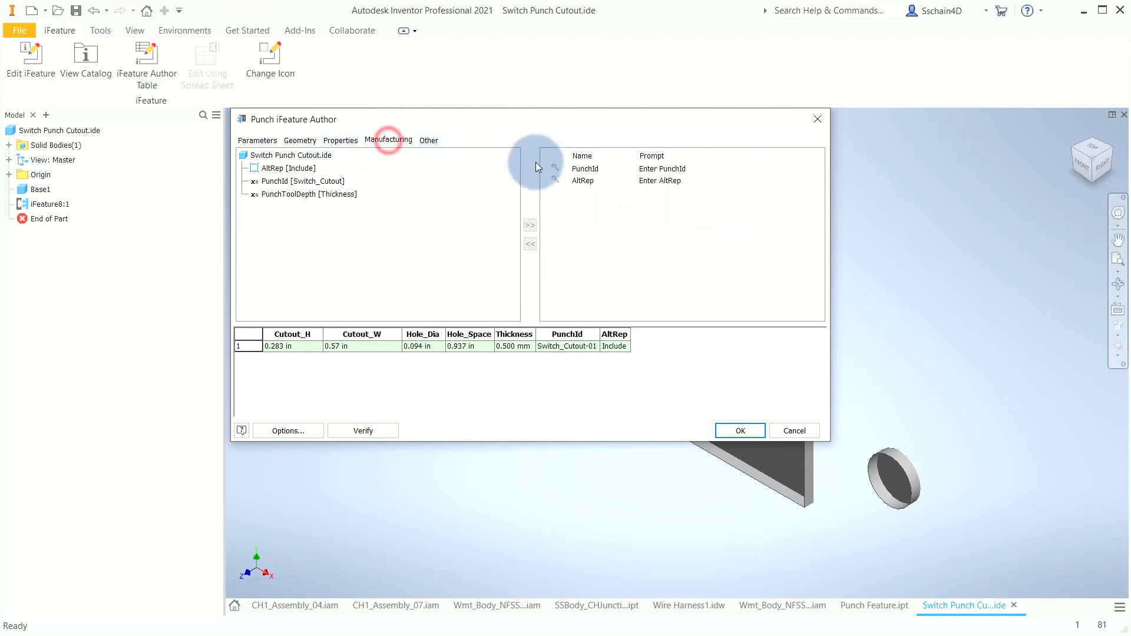
pyautogui.rightClick(600, 178)
pyautogui.click(602, 178)
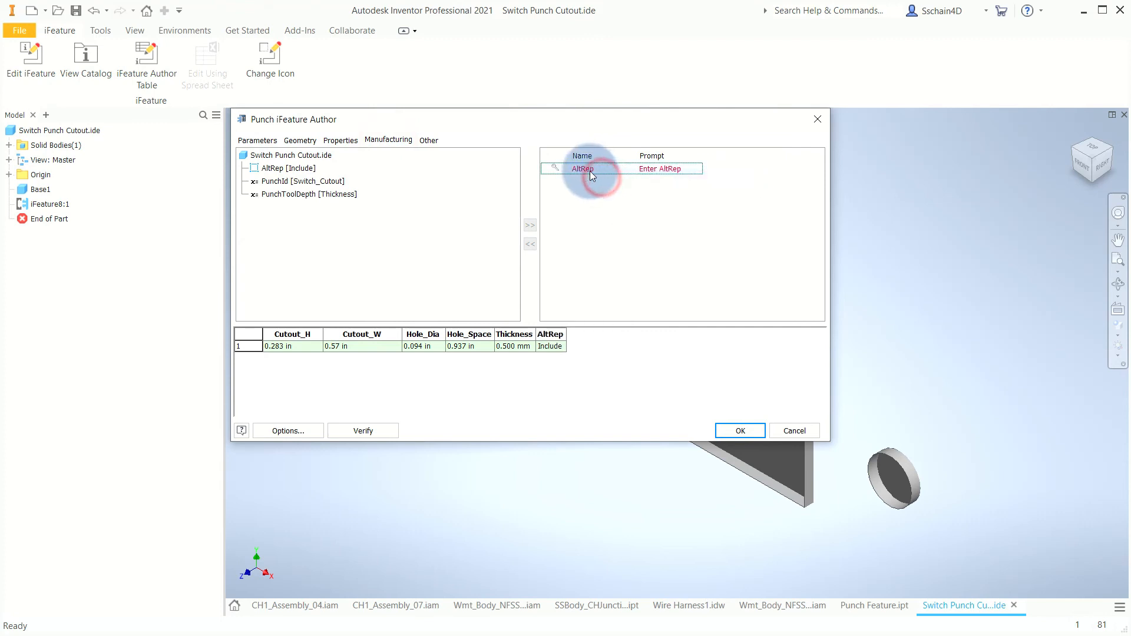
pyautogui.rightClick(589, 169)
pyautogui.click(605, 176)
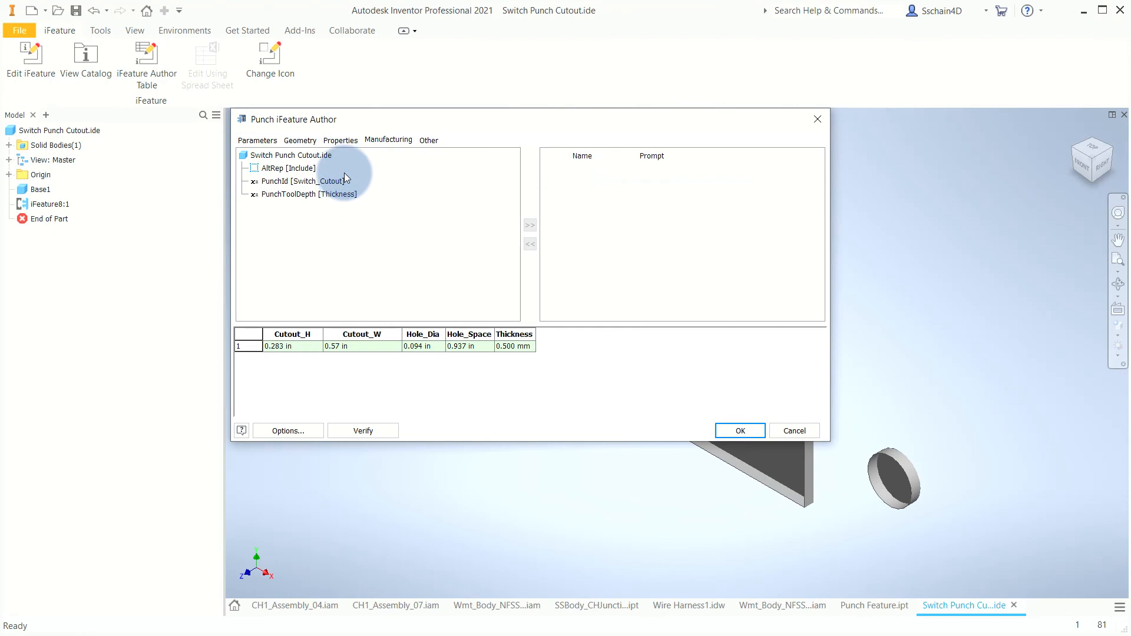
# Add the project's Description property as a column in the punch iFeature table
pyautogui.click(340, 141)
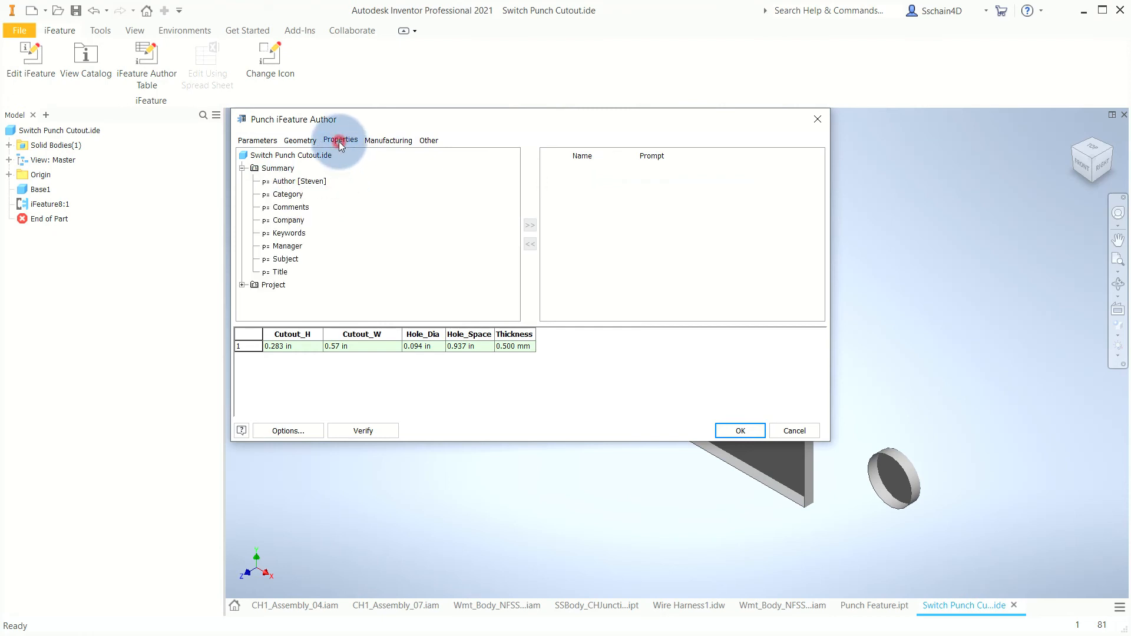
pyautogui.click(242, 285)
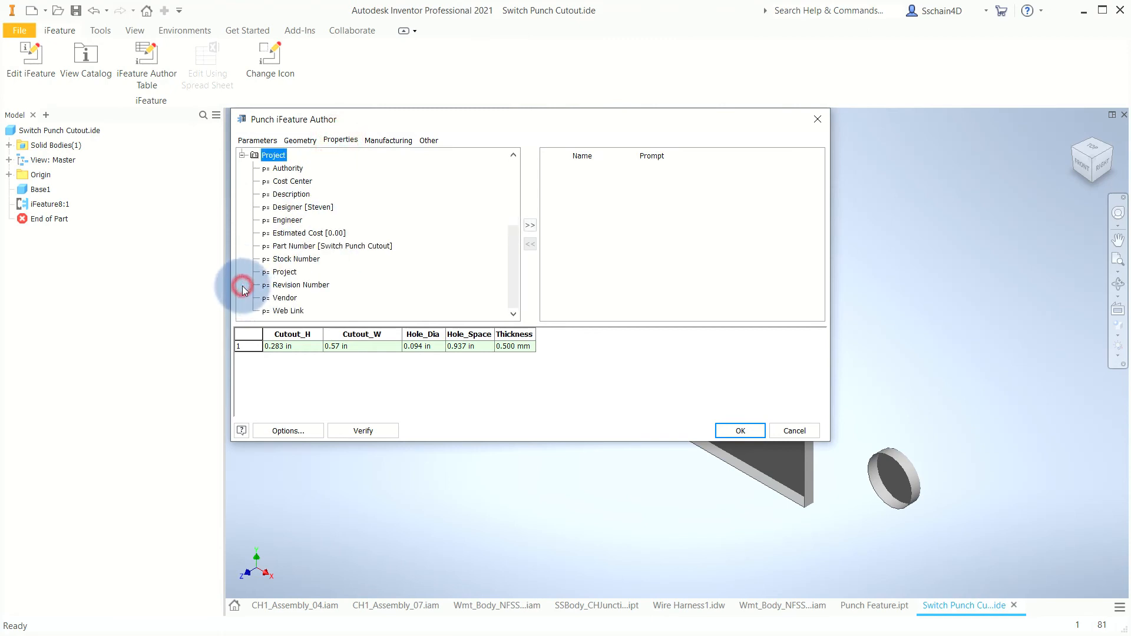
pyautogui.click(291, 193)
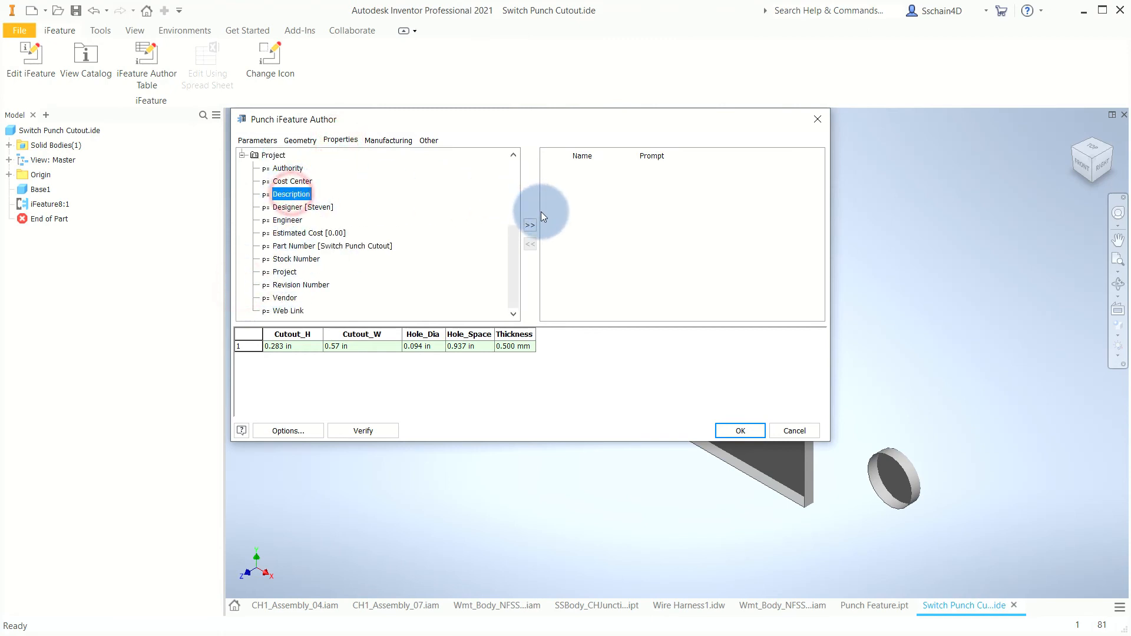
pyautogui.click(531, 225)
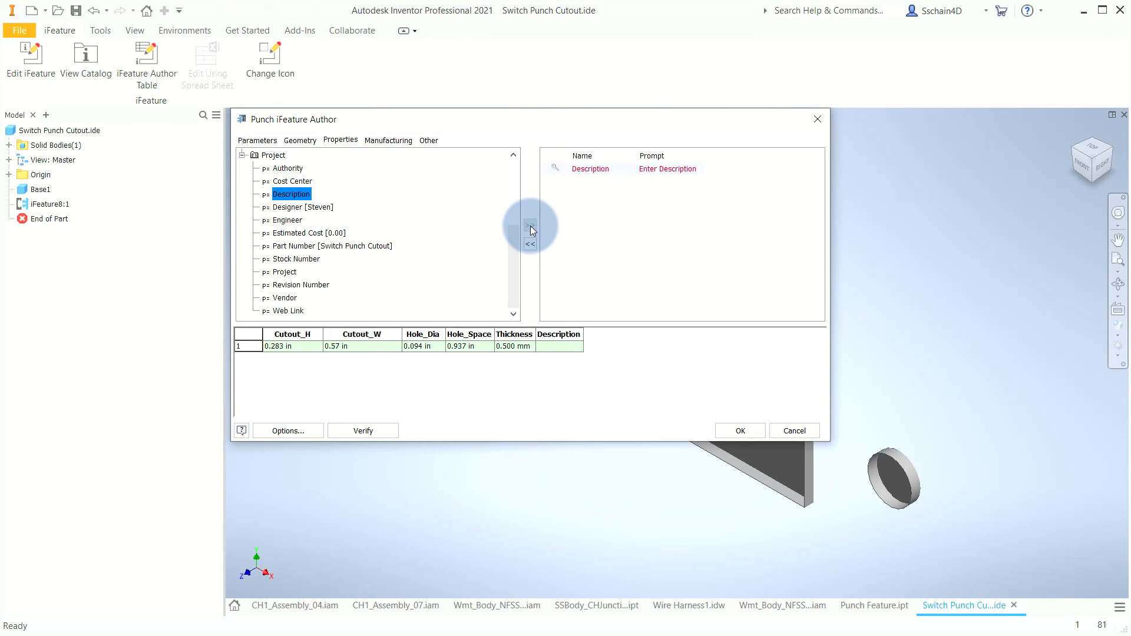
# In the first row of the punch iFeature table, set Thickness to the Thickness parameter and Description to 300A M1 SP
pyautogui.doubleClick(533, 347)
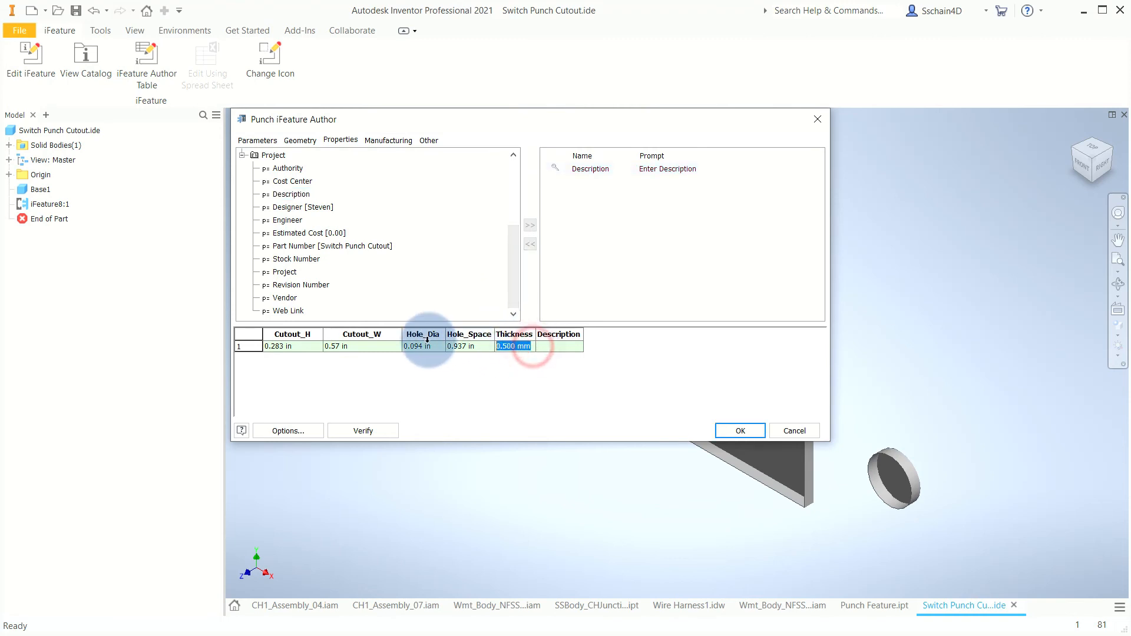
pyautogui.write('Thickness')
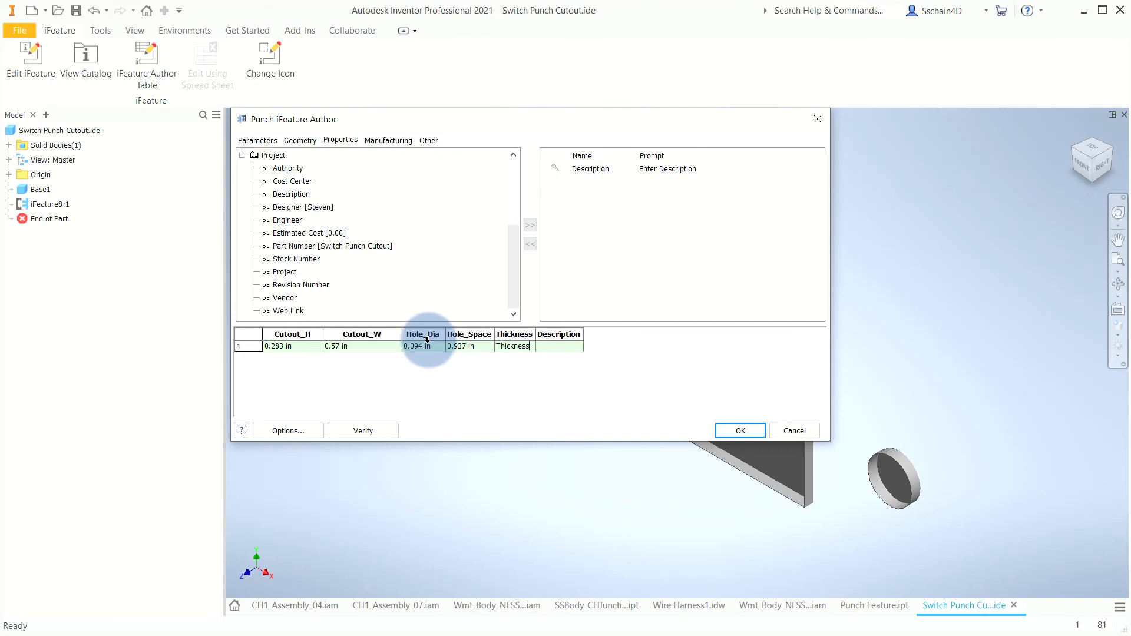
pyautogui.press('Tab')
pyautogui.write('300A M1 SP')
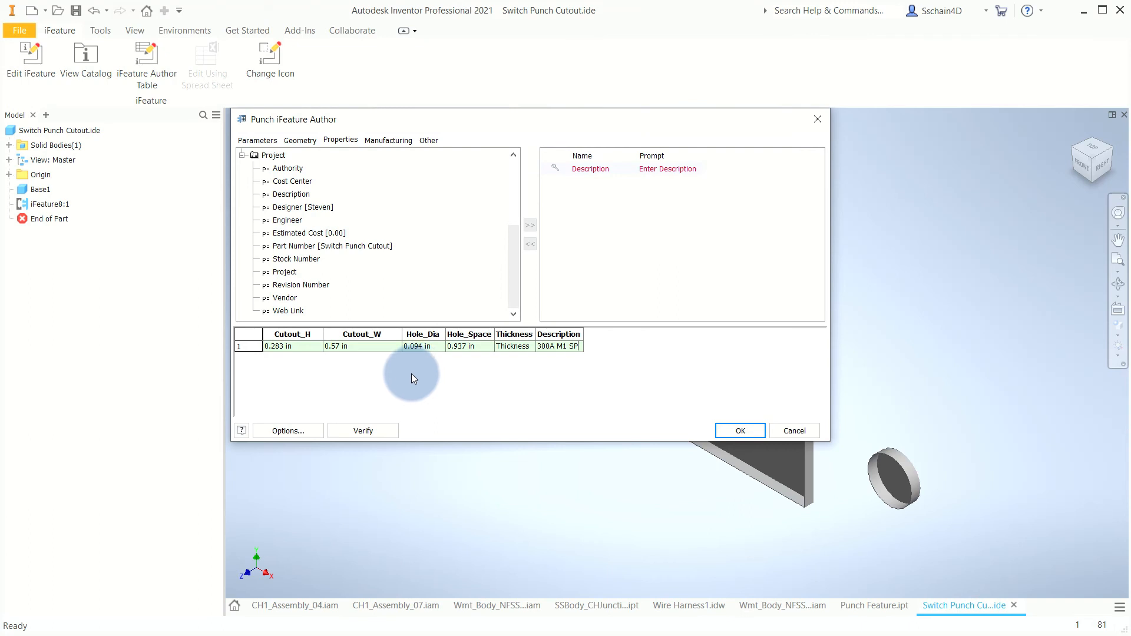
# Insert a second table row with Cutout_H set to .463 in and Description set to 300A M1 DP
pyautogui.rightClick(247, 349)
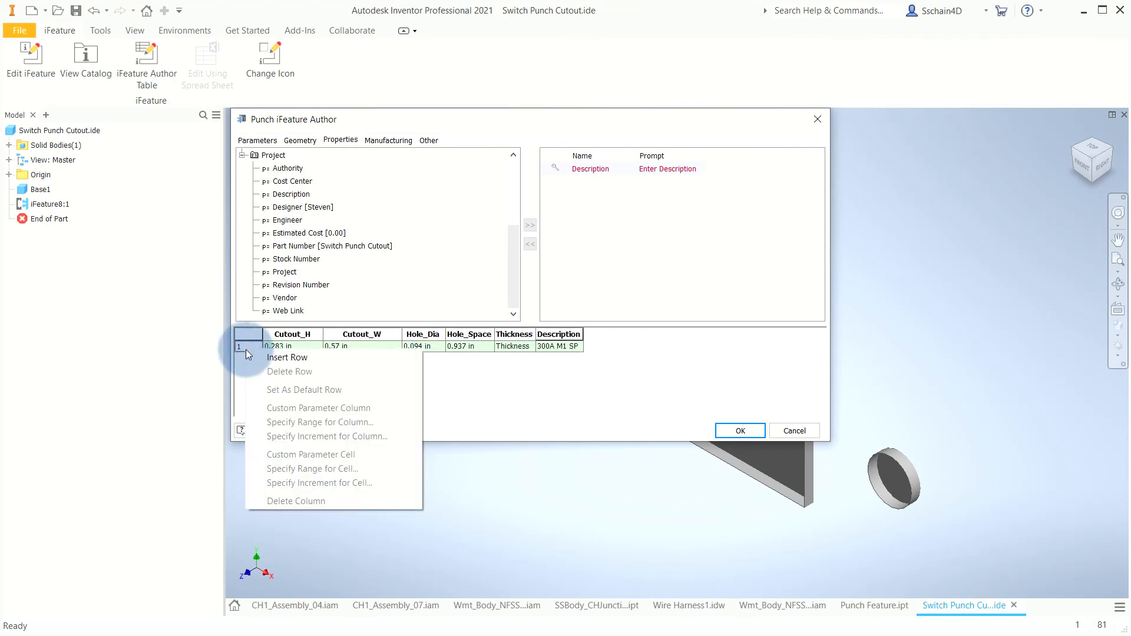
pyautogui.click(286, 357)
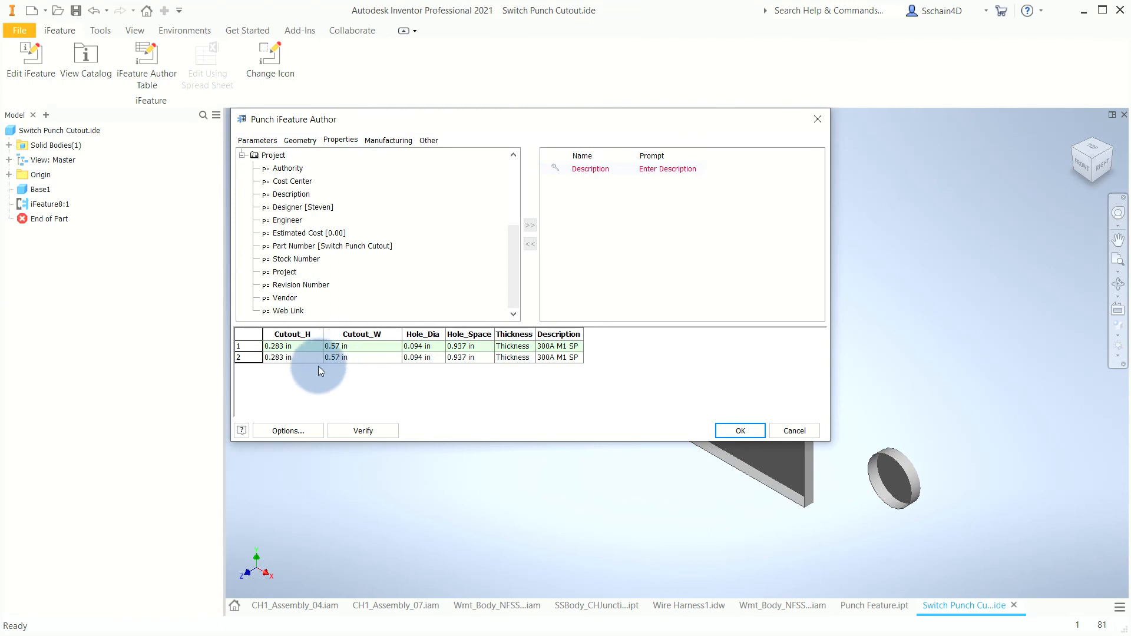
pyautogui.doubleClick(275, 357)
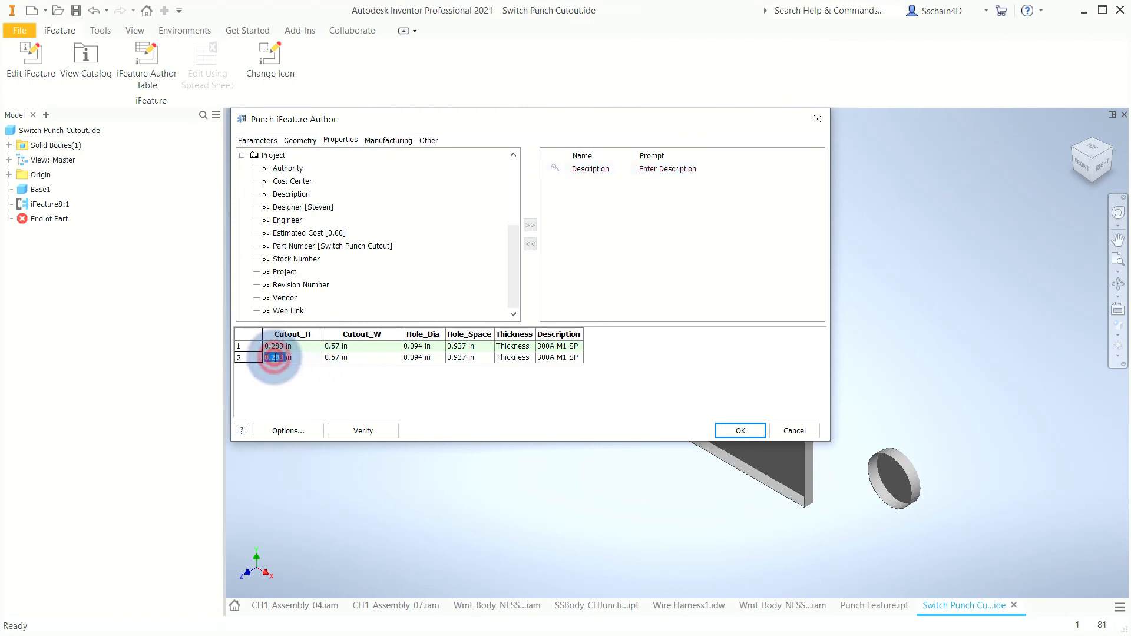
pyautogui.write('.463')
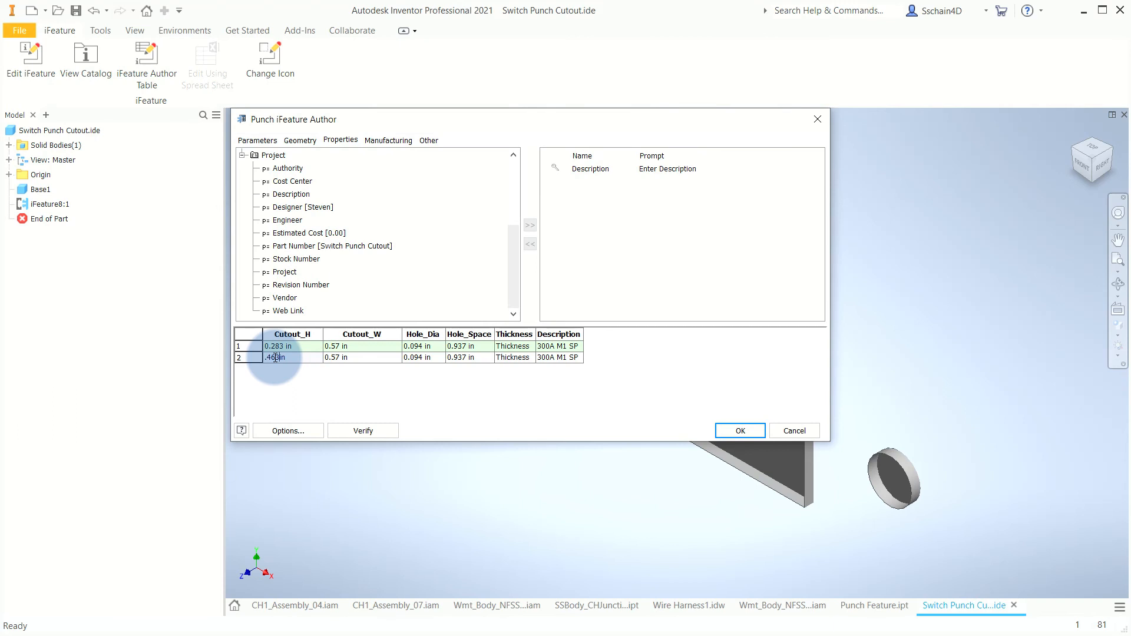
pyautogui.click(568, 357)
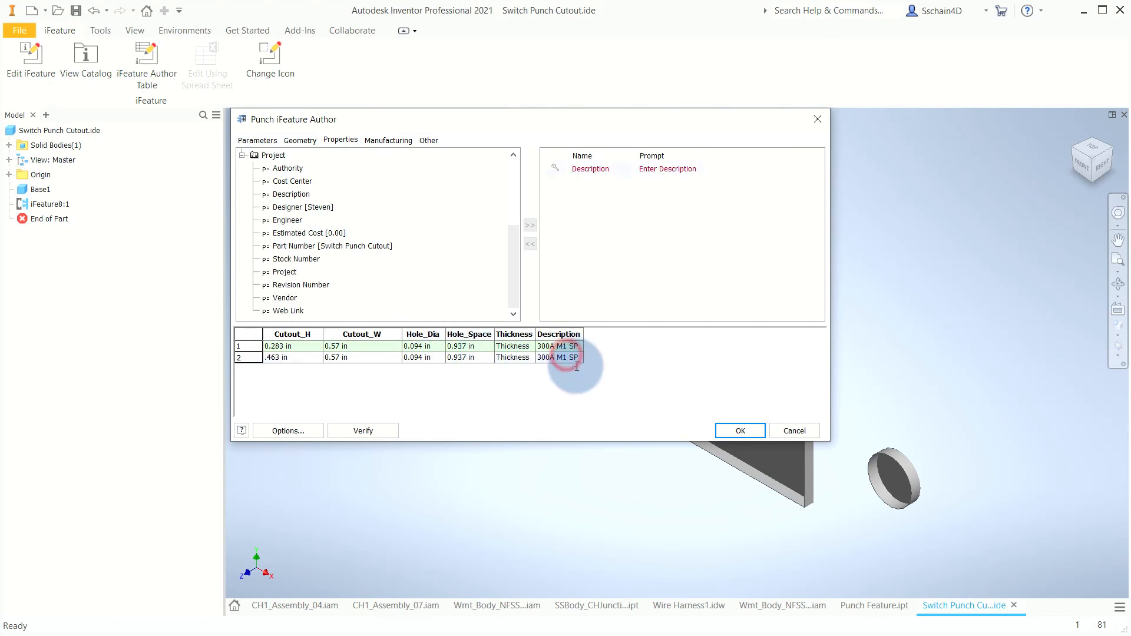
pyautogui.press('Delete')
pyautogui.write('D')
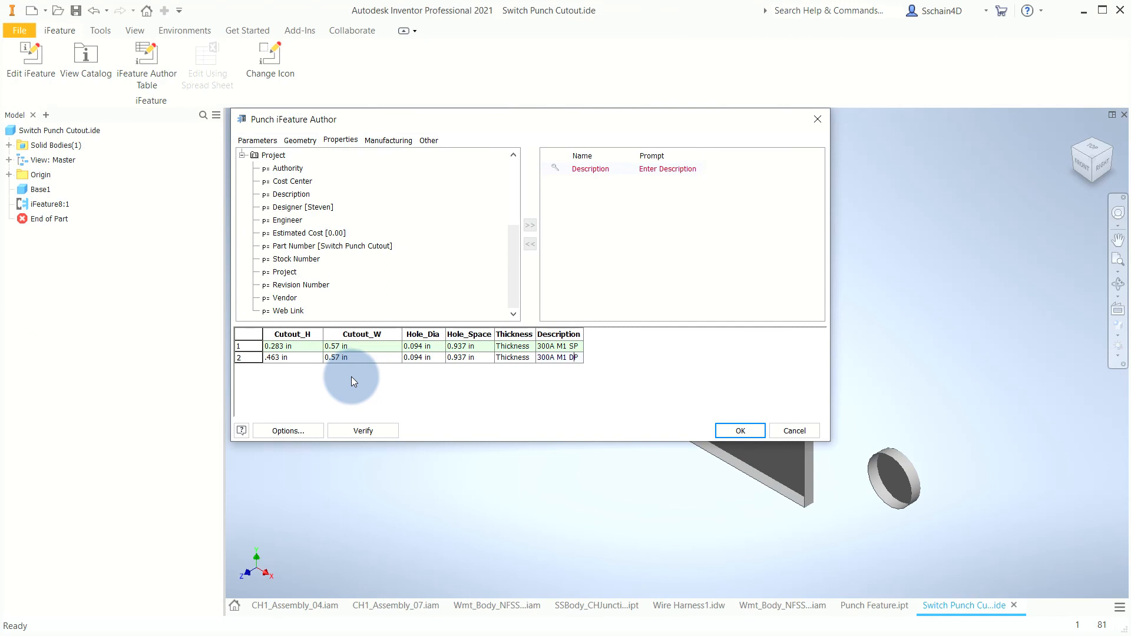
# Set Cutout_W to 0.517 in in both table rows, accept the table, and expand its members under the iFeature
pyautogui.click(336, 348)
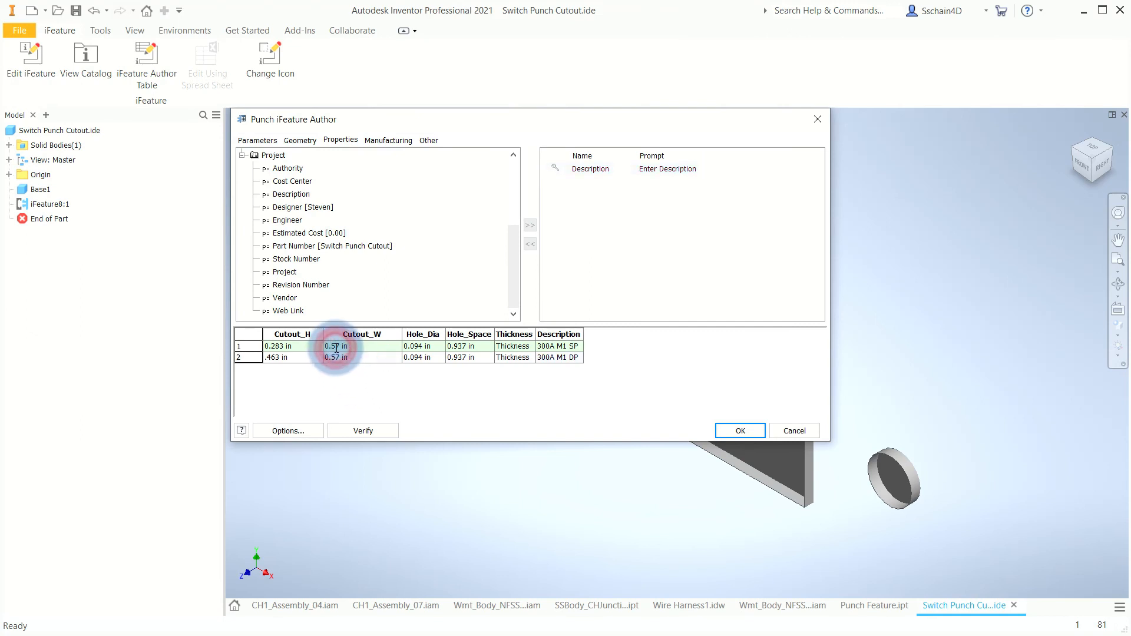
pyautogui.write('1')
pyautogui.click(334, 358)
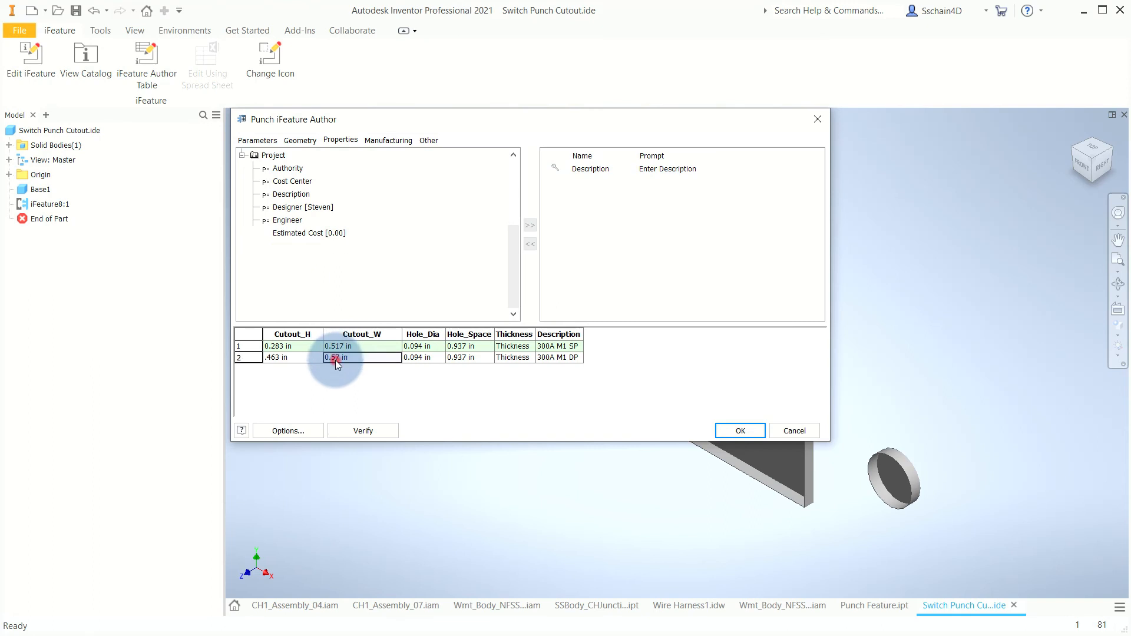
pyautogui.write('1')
pyautogui.click(504, 380)
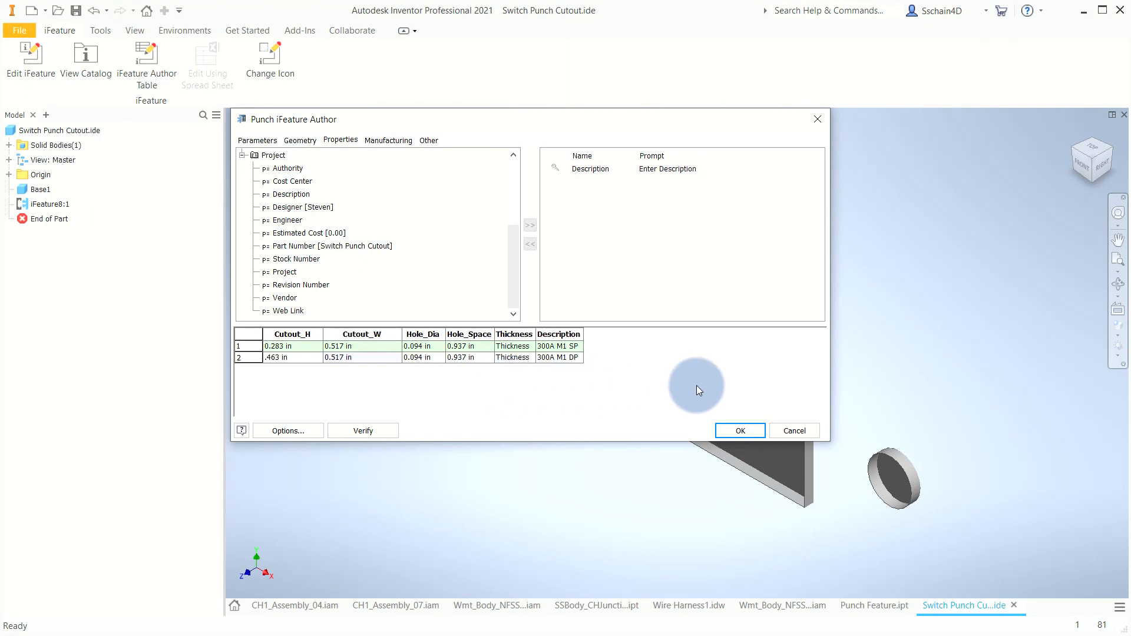
pyautogui.click(741, 432)
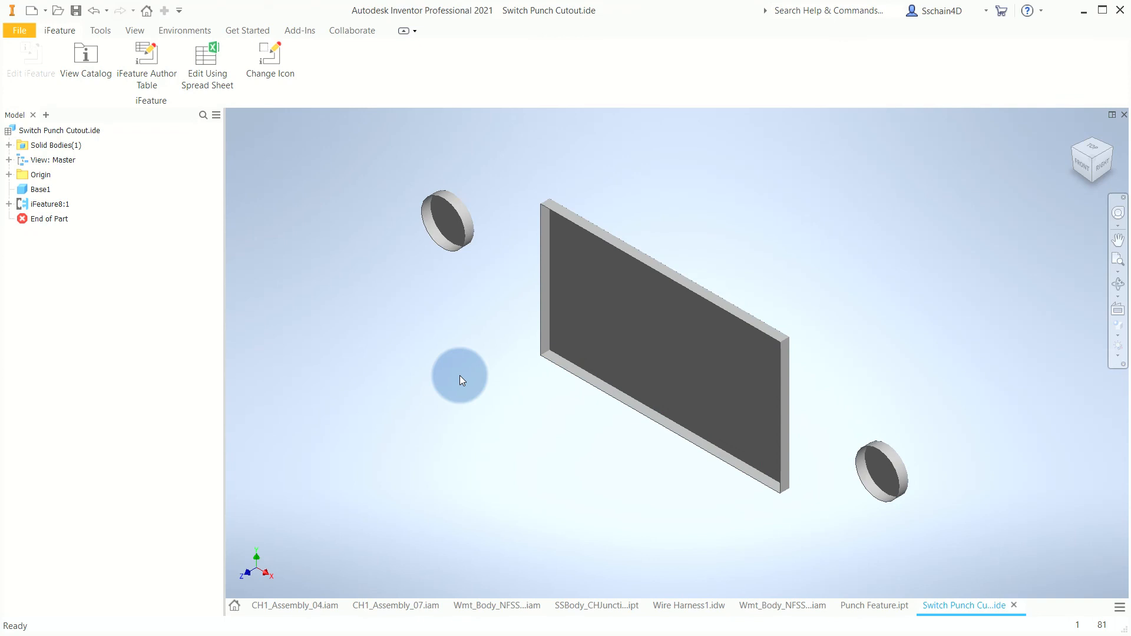
pyautogui.click(9, 203)
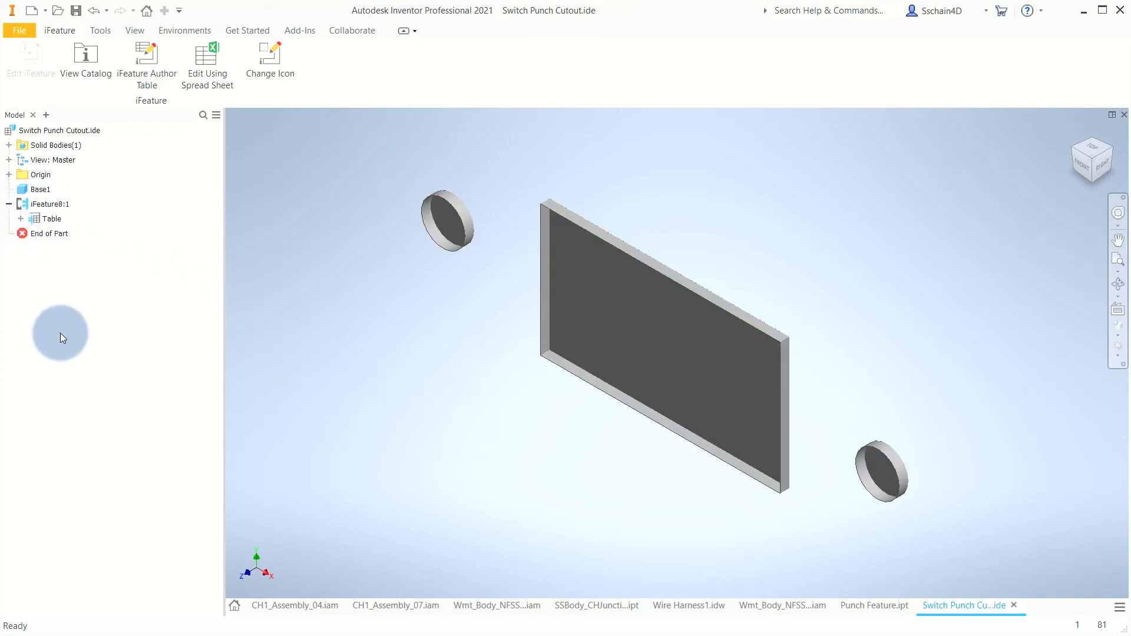
pyautogui.click(21, 219)
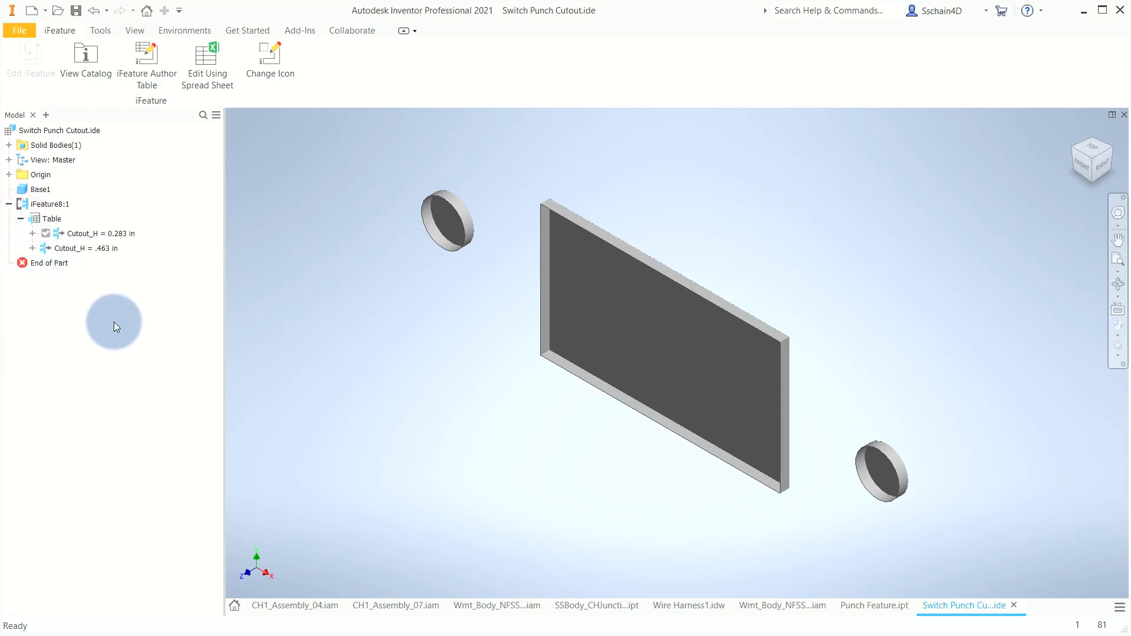
pyautogui.click(114, 292)
# Save the iFeature as Switch Punch Cutout_02.ide in the Components folder, replacing the existing file, and close it
pyautogui.click(40, 58)
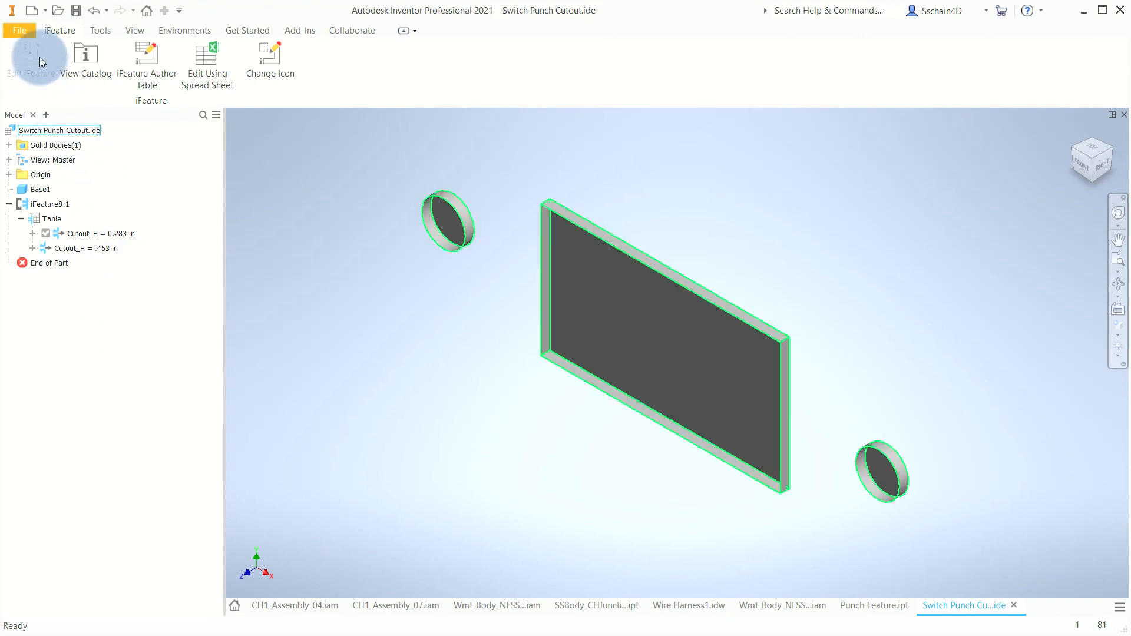
pyautogui.click(19, 33)
pyautogui.click(35, 185)
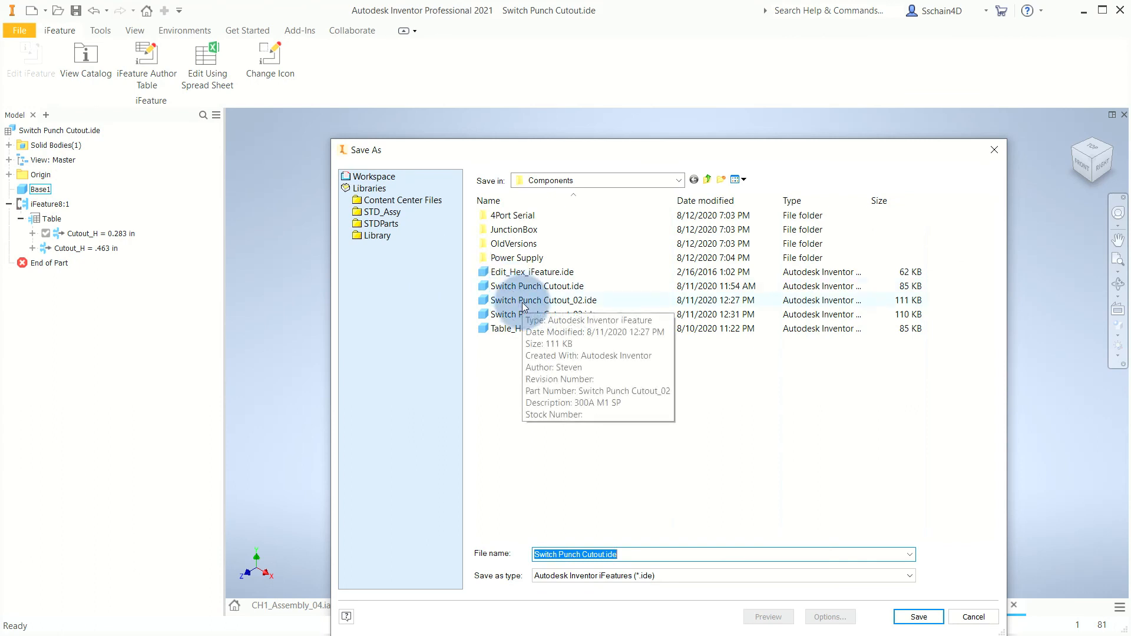
pyautogui.click(523, 303)
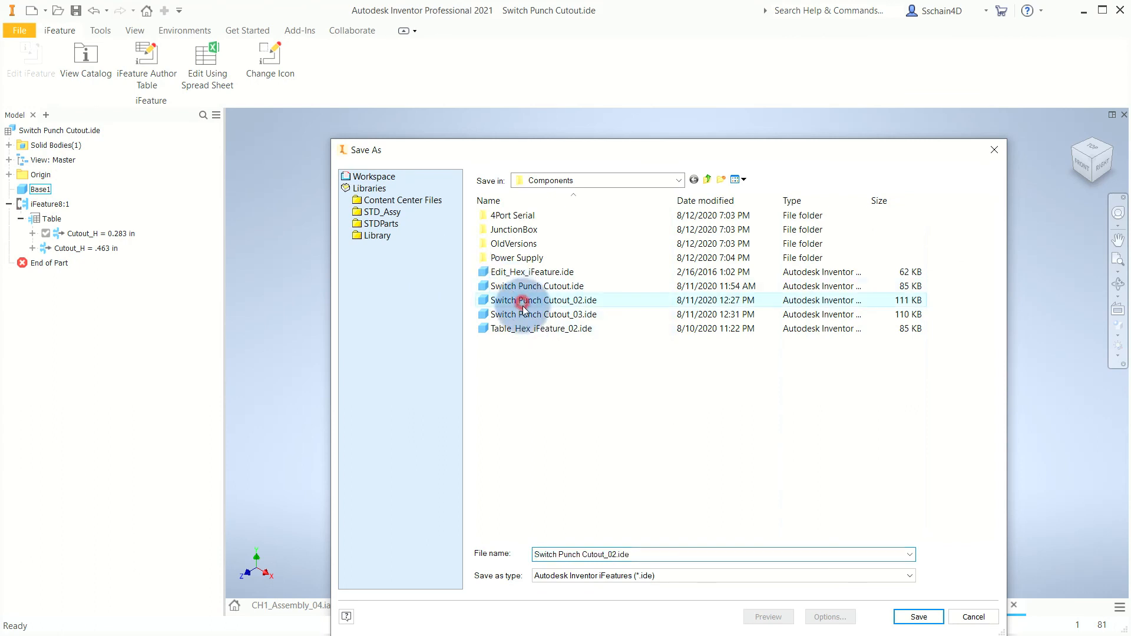
pyautogui.click(613, 553)
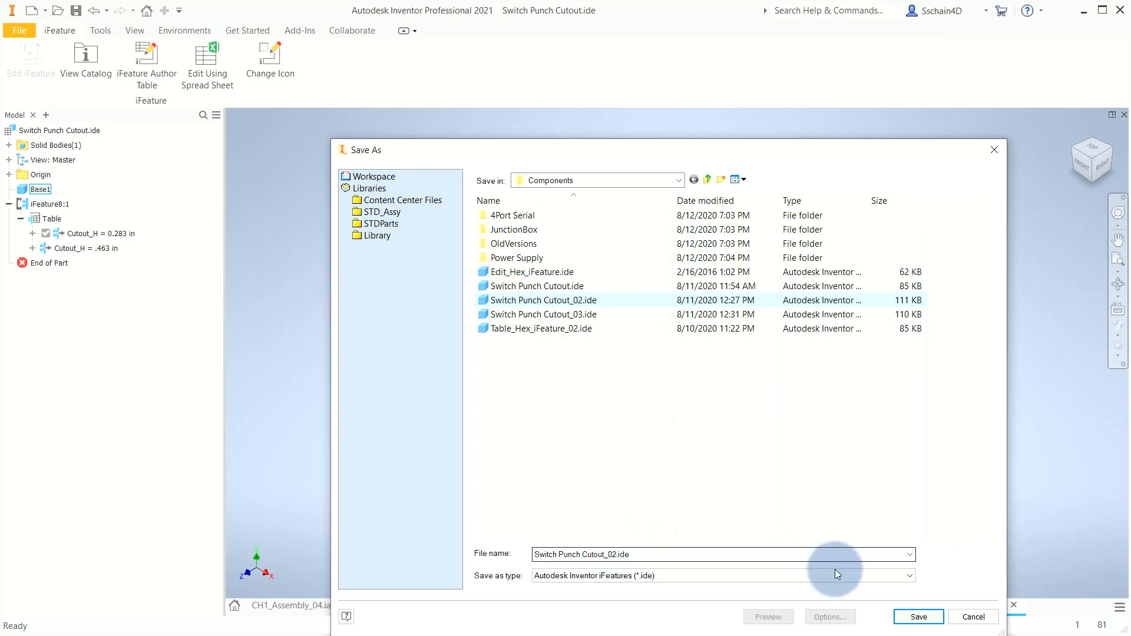
pyautogui.click(918, 617)
pyautogui.click(419, 225)
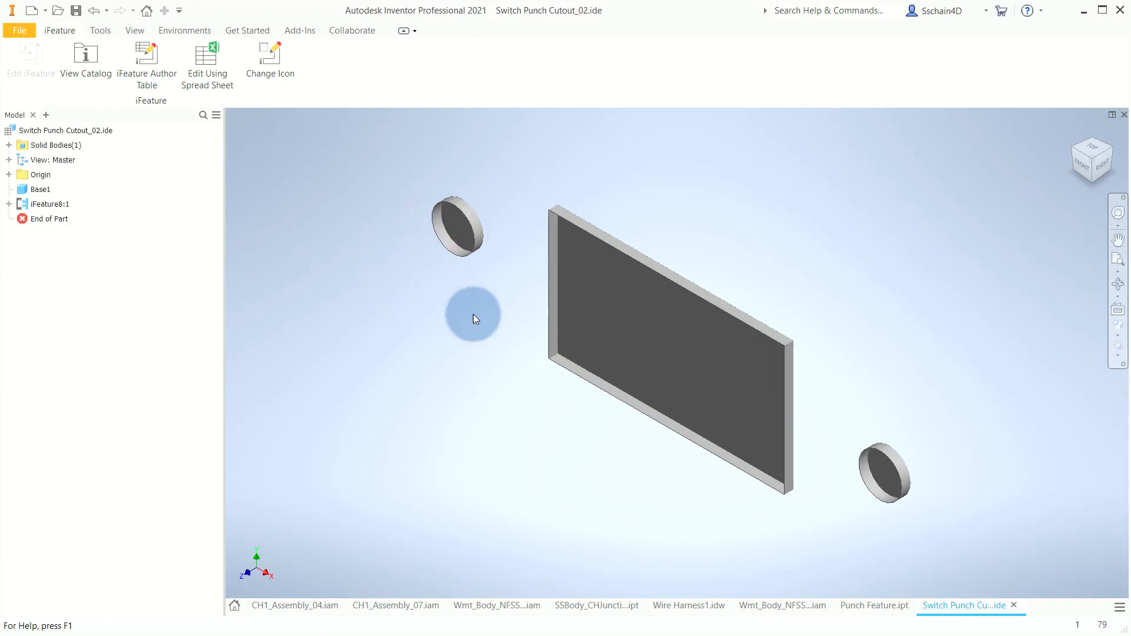
pyautogui.click(1017, 606)
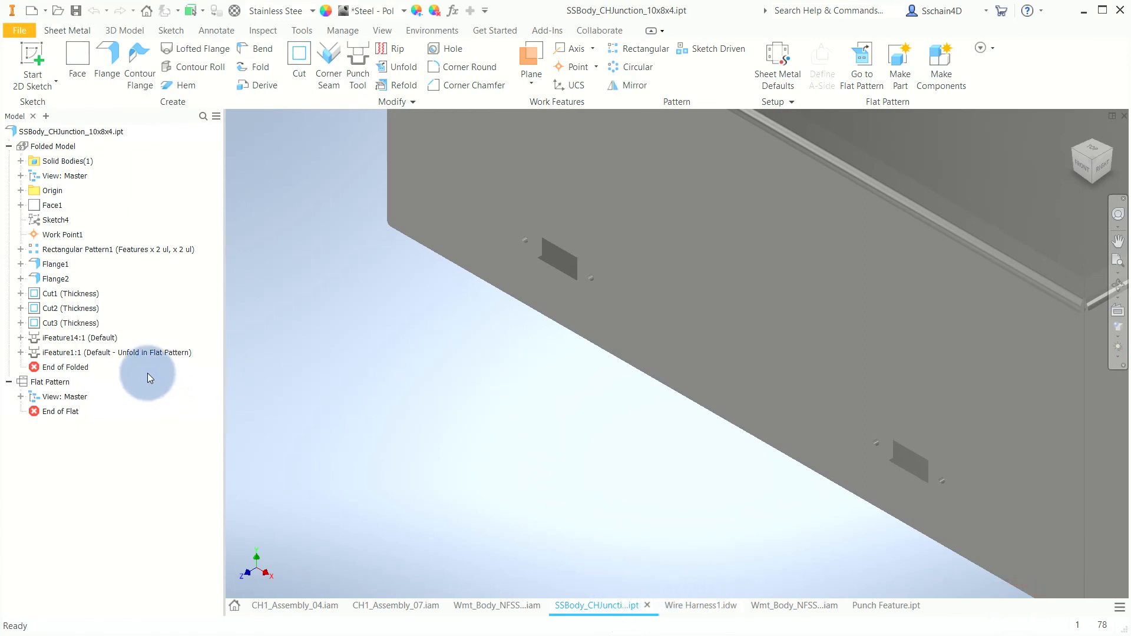
# Delete the iFeature1:1 switch punch from the SSBody_CHJunction_10x8x4 part while keeping its placement sketch
pyautogui.click(118, 352)
pyautogui.rightClick(119, 351)
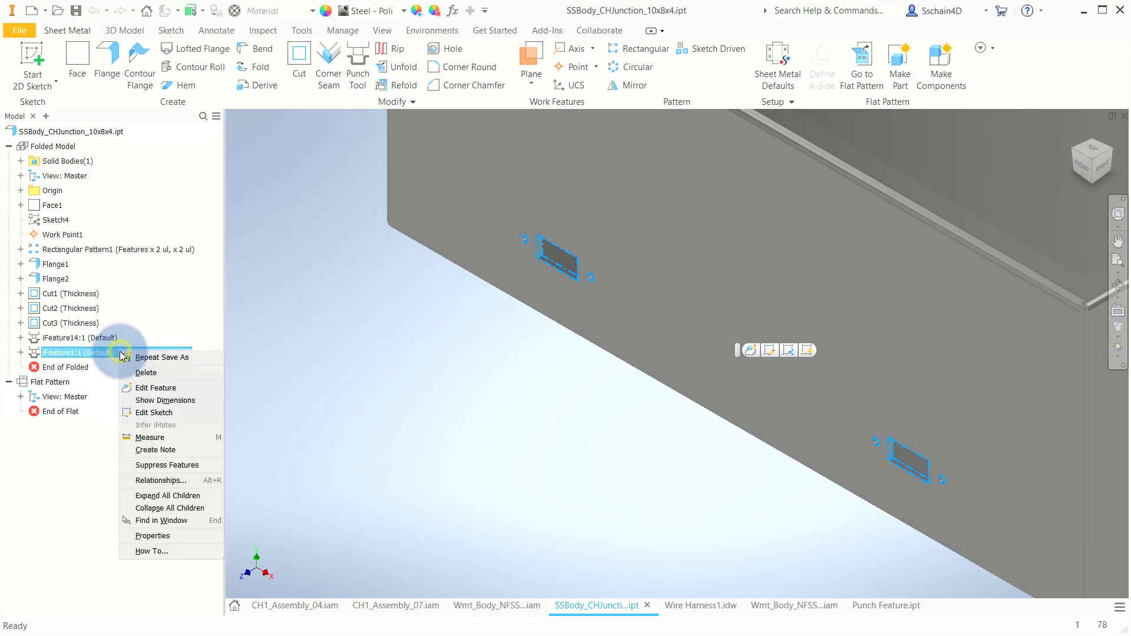
pyautogui.click(145, 373)
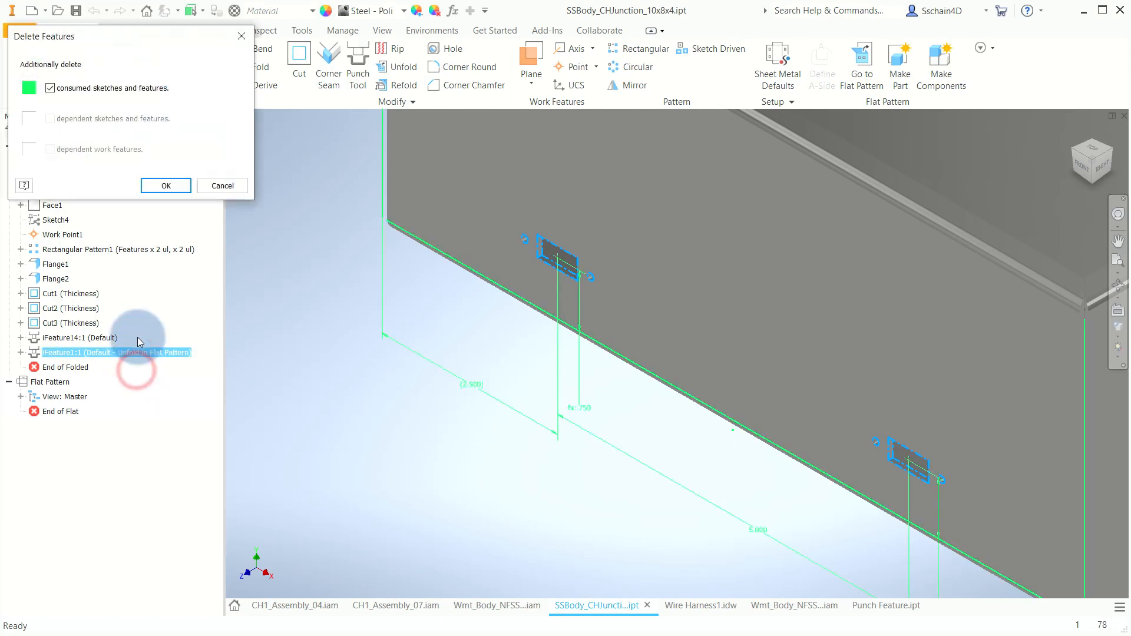
pyautogui.click(165, 185)
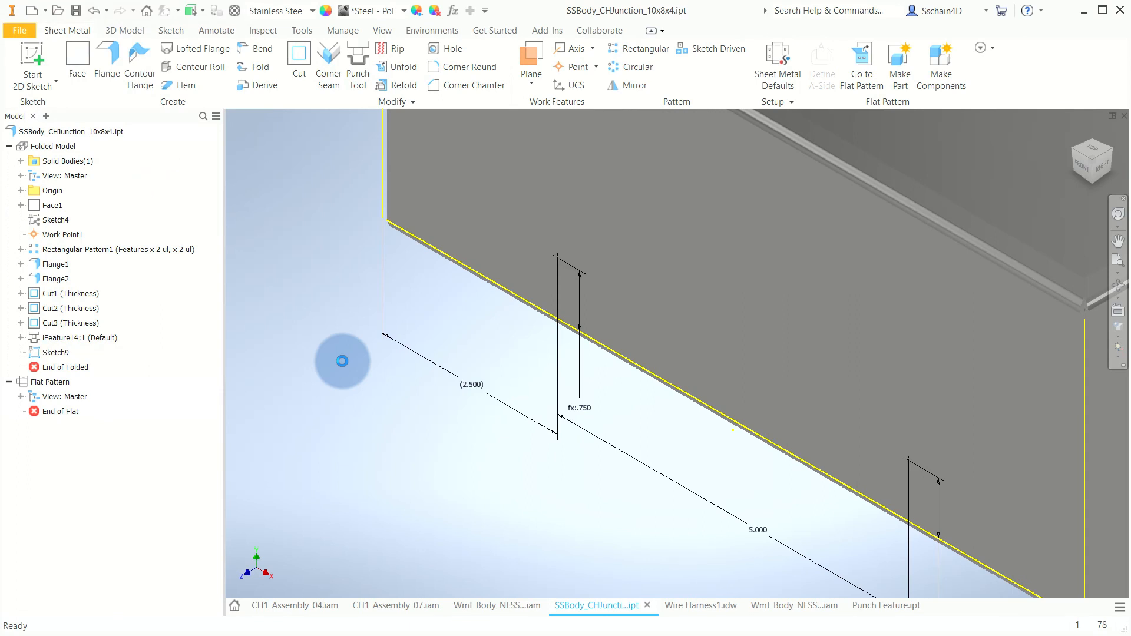
# Start the Punch Tool and load Switch Punch Cutout_02.ide from the workspace's Components folder
pyautogui.click(353, 53)
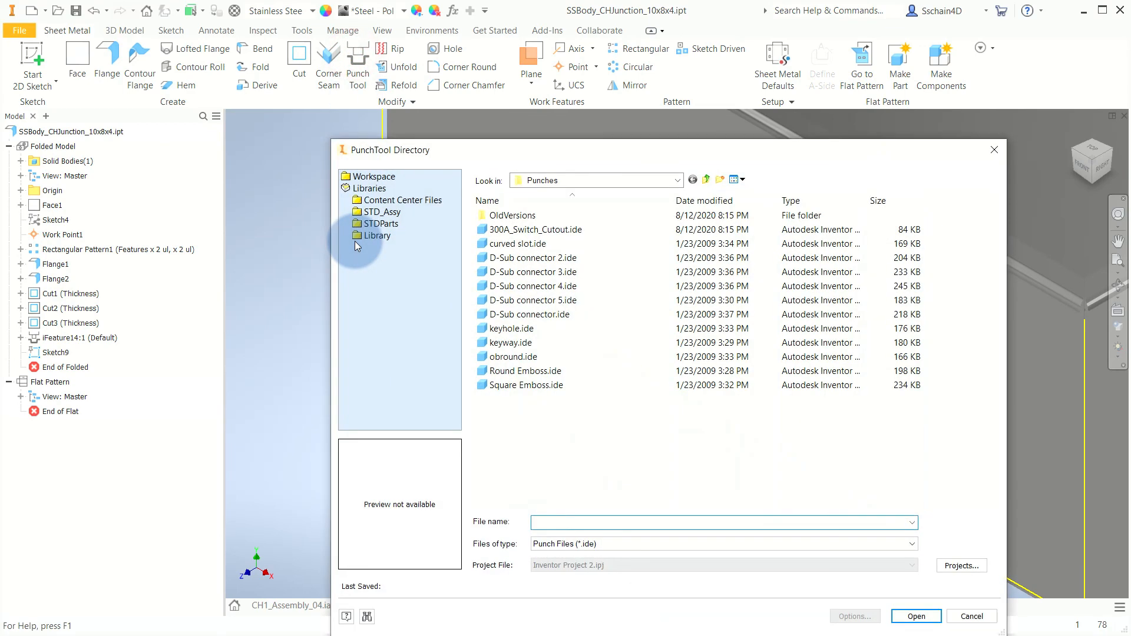
pyautogui.click(372, 178)
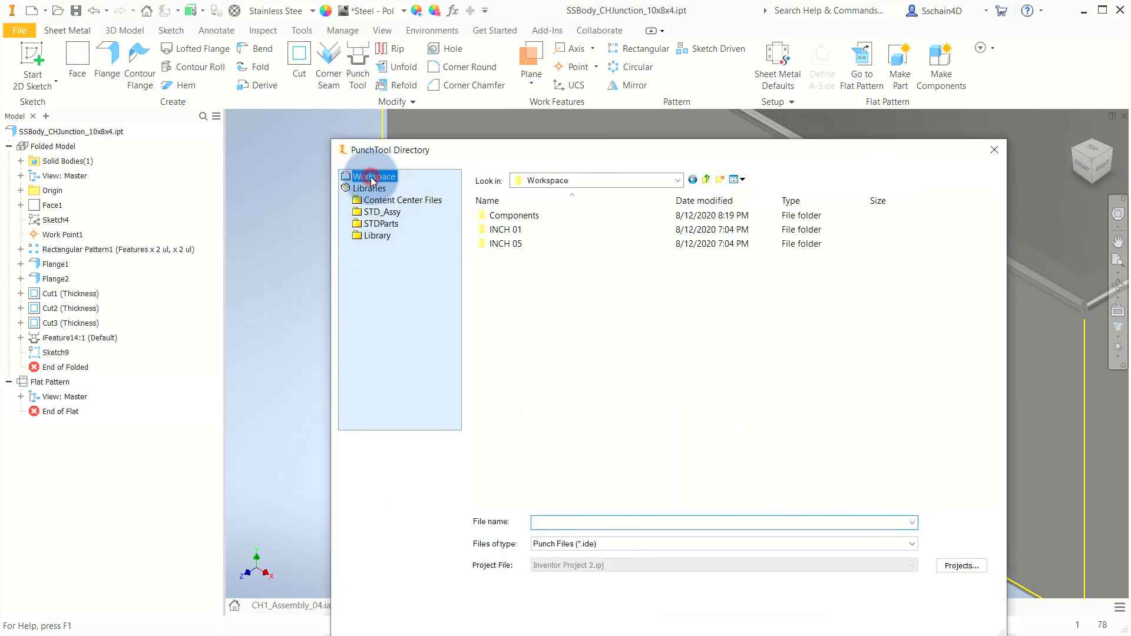
pyautogui.doubleClick(509, 216)
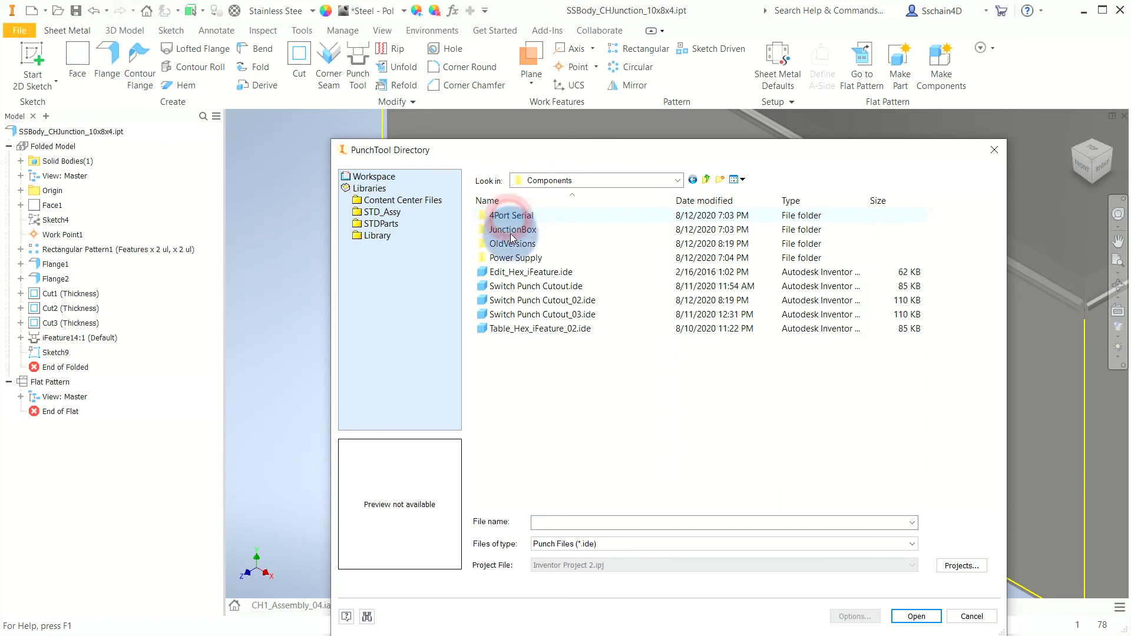
pyautogui.click(536, 300)
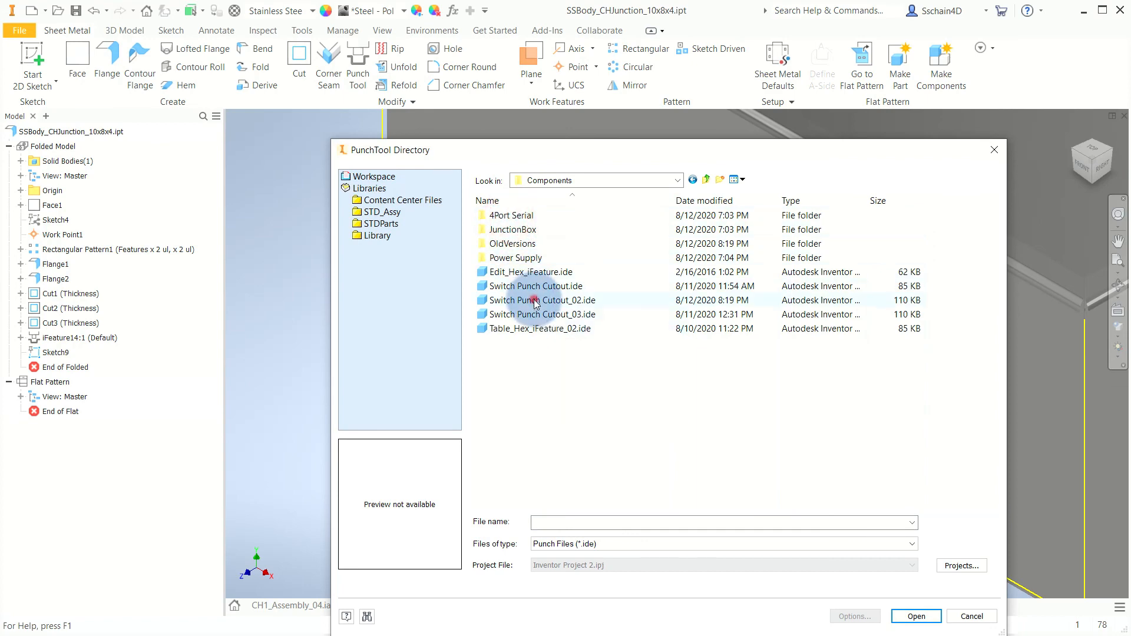
pyautogui.click(915, 616)
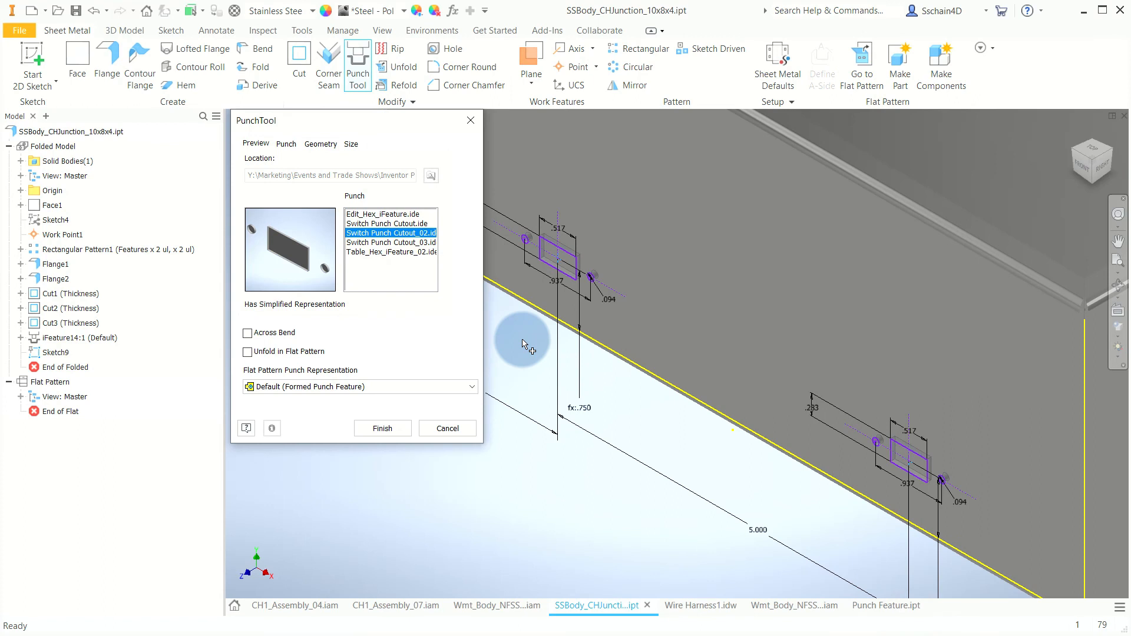
# Punch the 300A M1 DP variant at both sketch centers with Unfold in Flat Pattern enabled, refreshing the preview before finishing
pyautogui.click(248, 352)
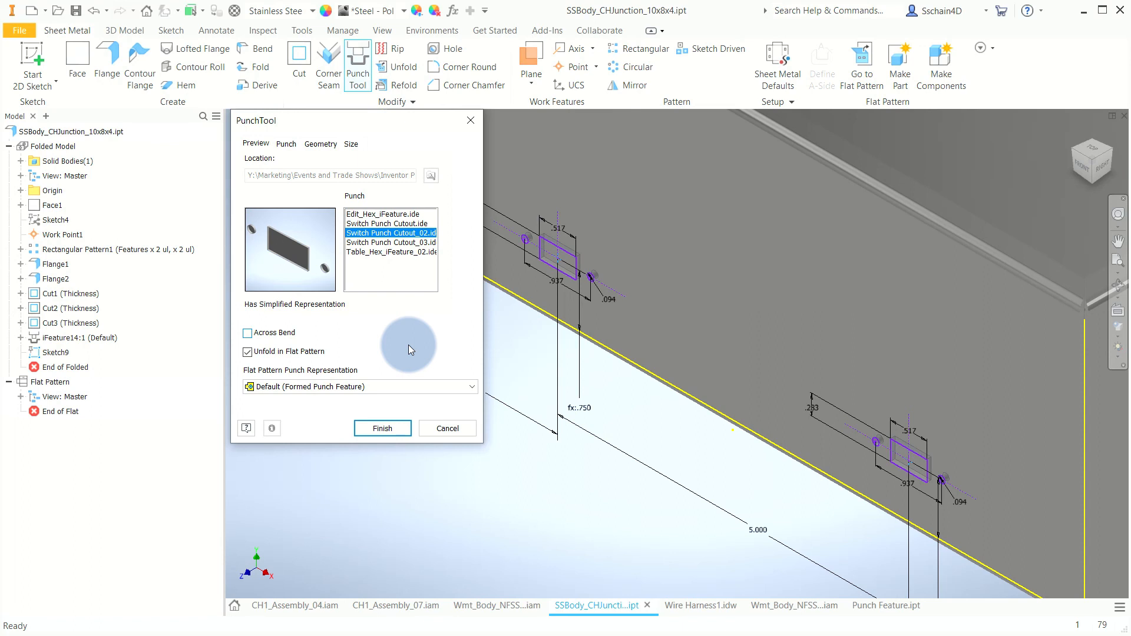
pyautogui.click(286, 144)
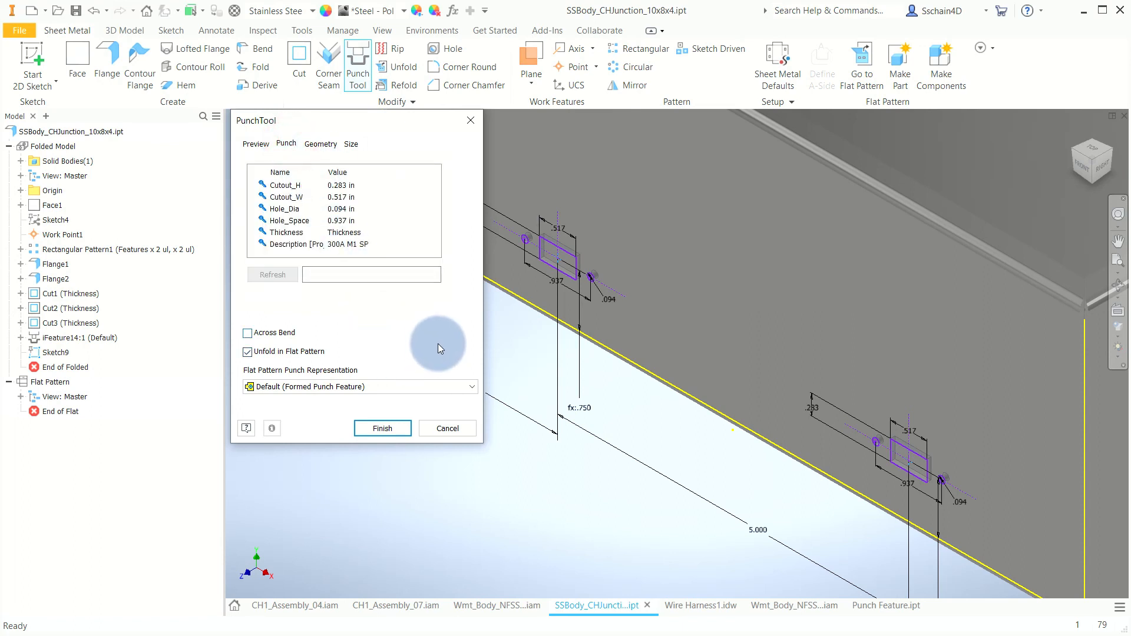
pyautogui.click(361, 243)
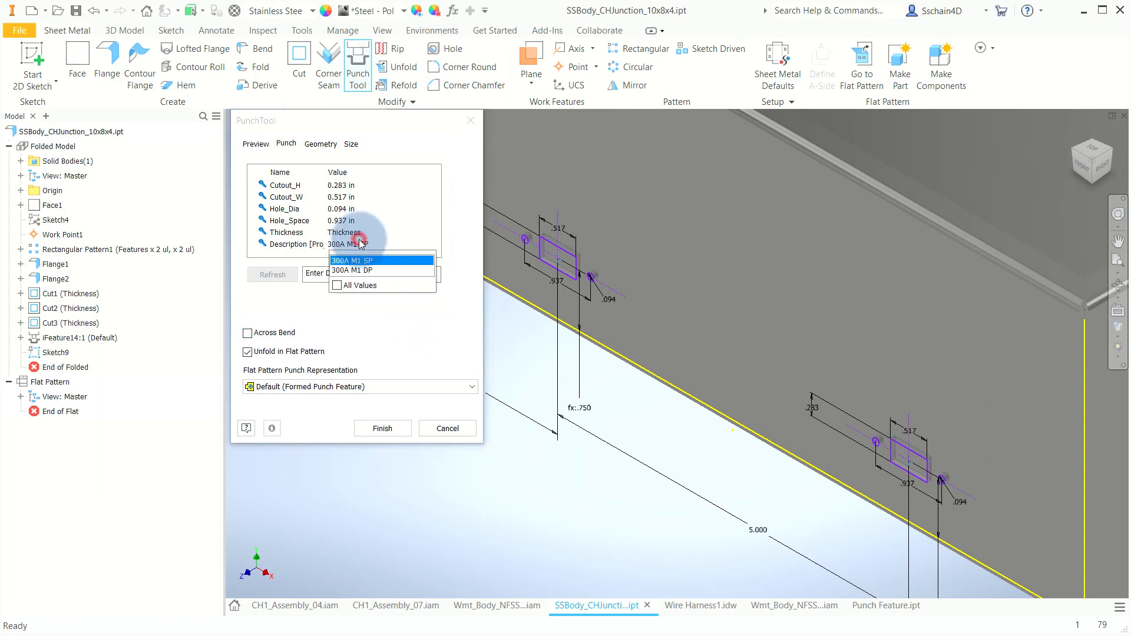
pyautogui.click(366, 271)
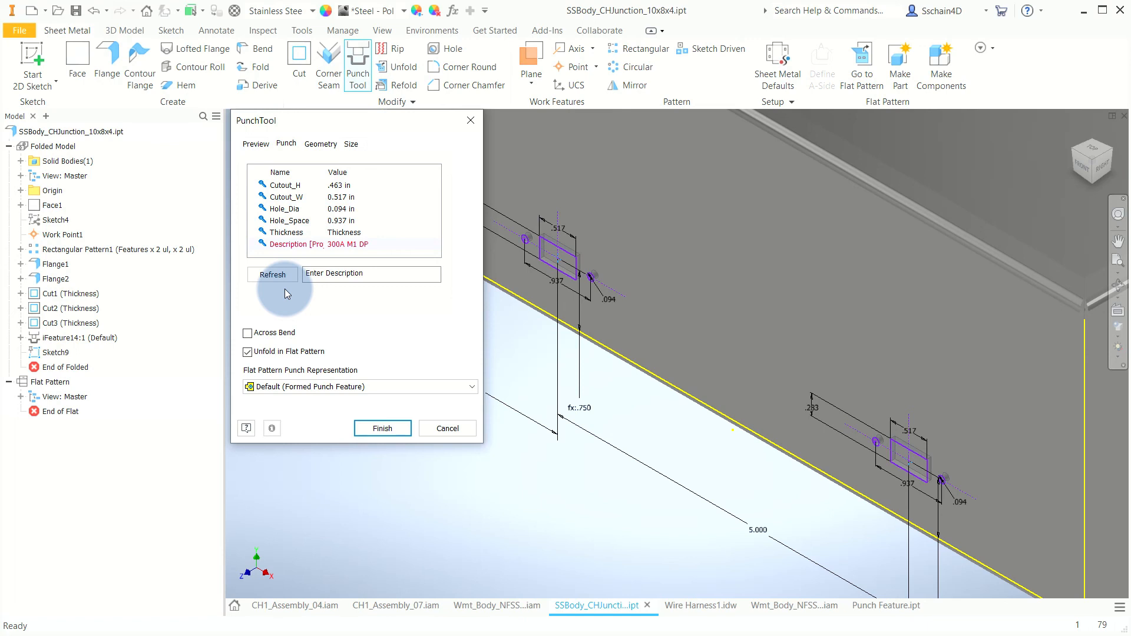
pyautogui.click(276, 276)
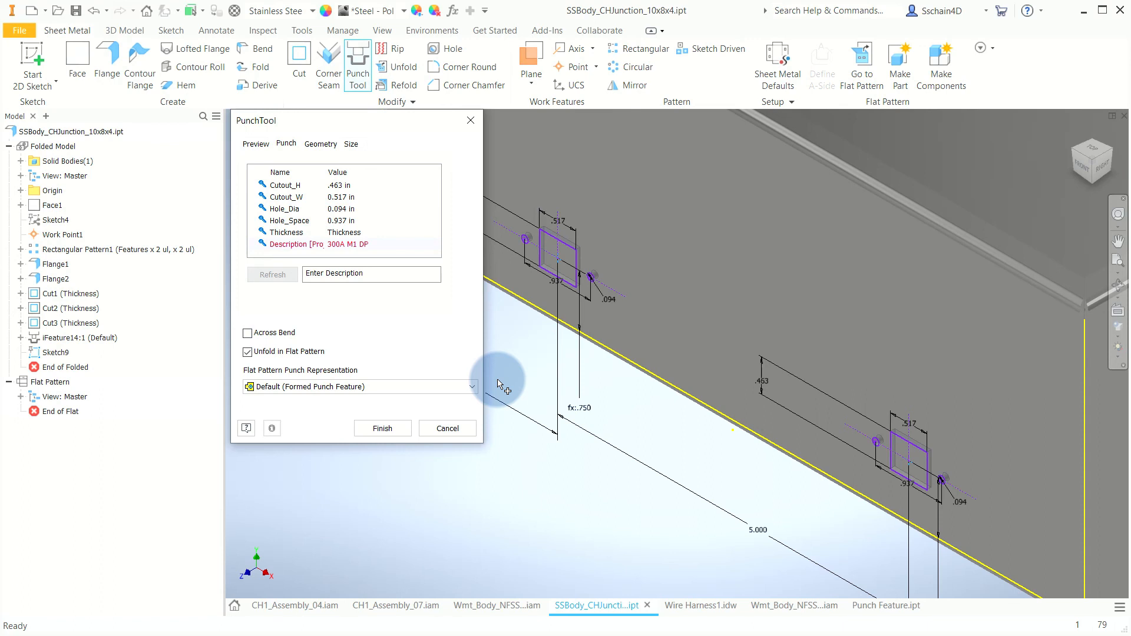
pyautogui.click(373, 430)
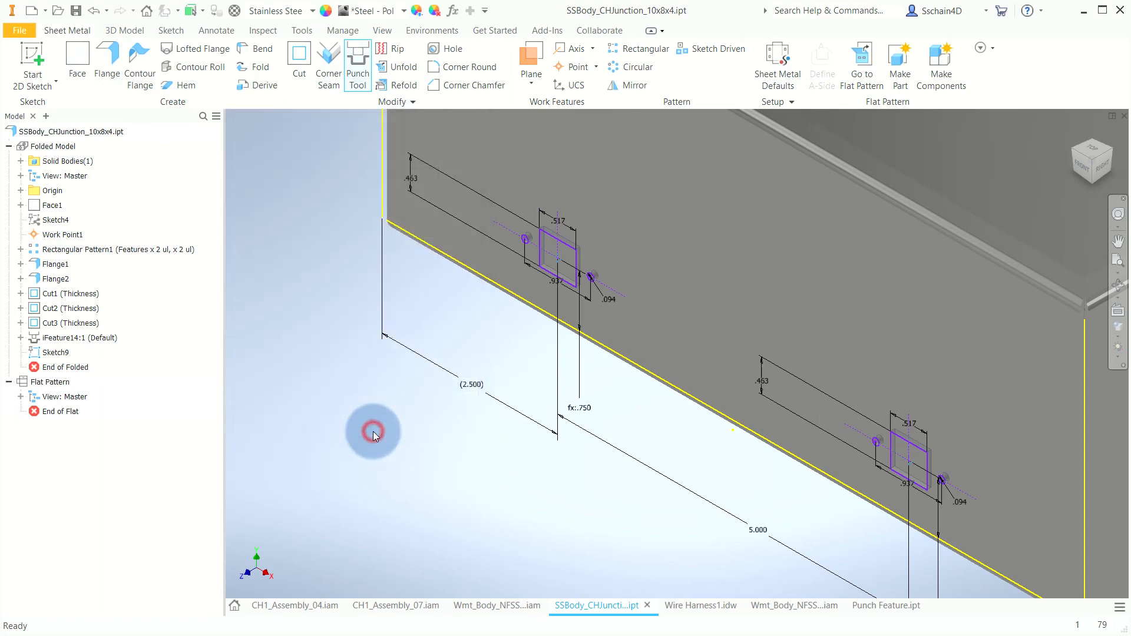